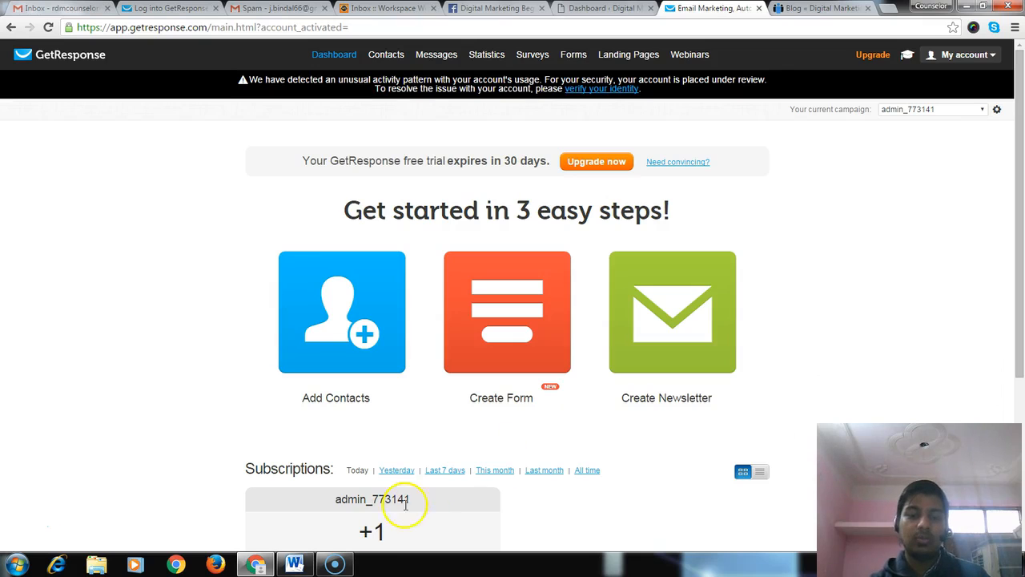
Start creating a new form and bring up the List Builder Wizard's template gallery.
{"action": "left_click", "coordinate": [296, 563]}
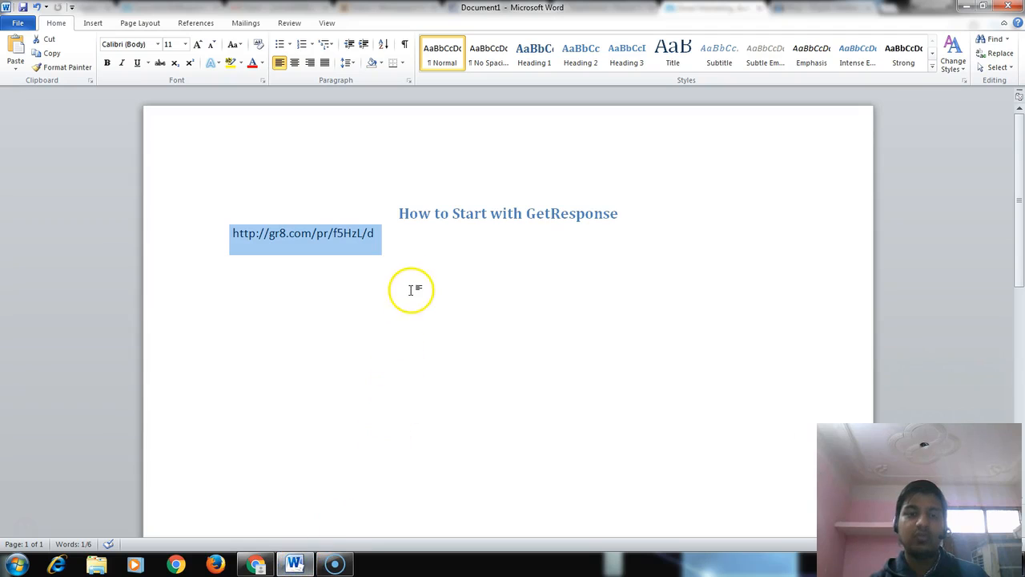
{"action": "left_click", "coordinate": [257, 563]}
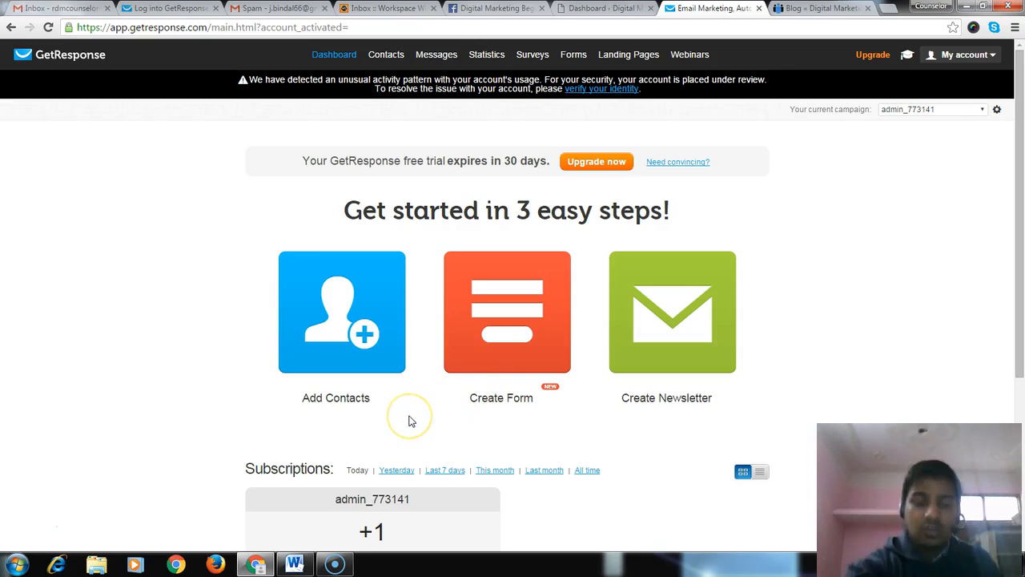
{"action": "left_click", "coordinate": [492, 365]}
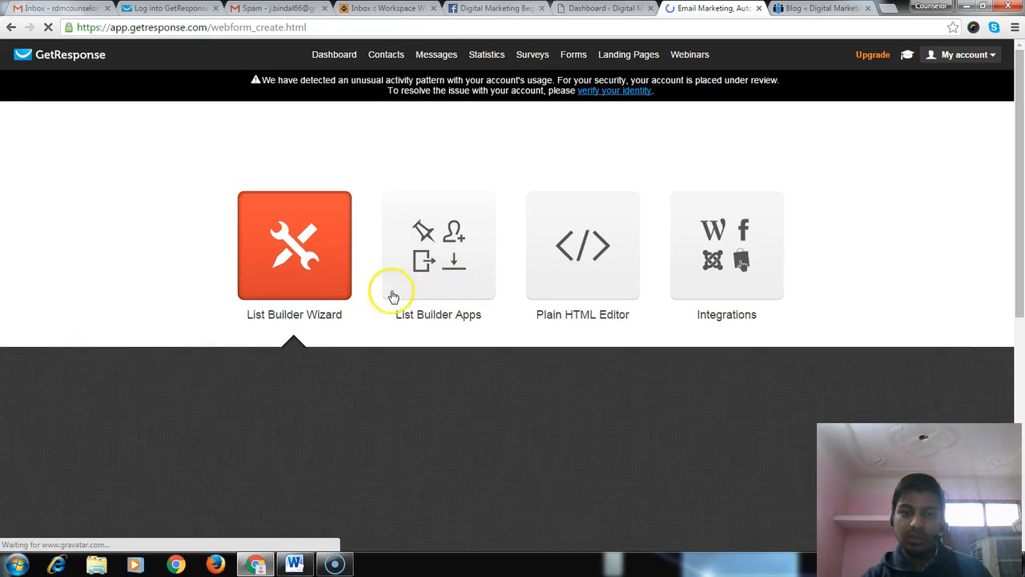
{"action": "scroll", "coordinate": [393, 316], "scroll_direction": "down", "scroll_amount": 4}
{"action": "scroll", "coordinate": [378, 323], "scroll_direction": "up", "scroll_amount": 2}
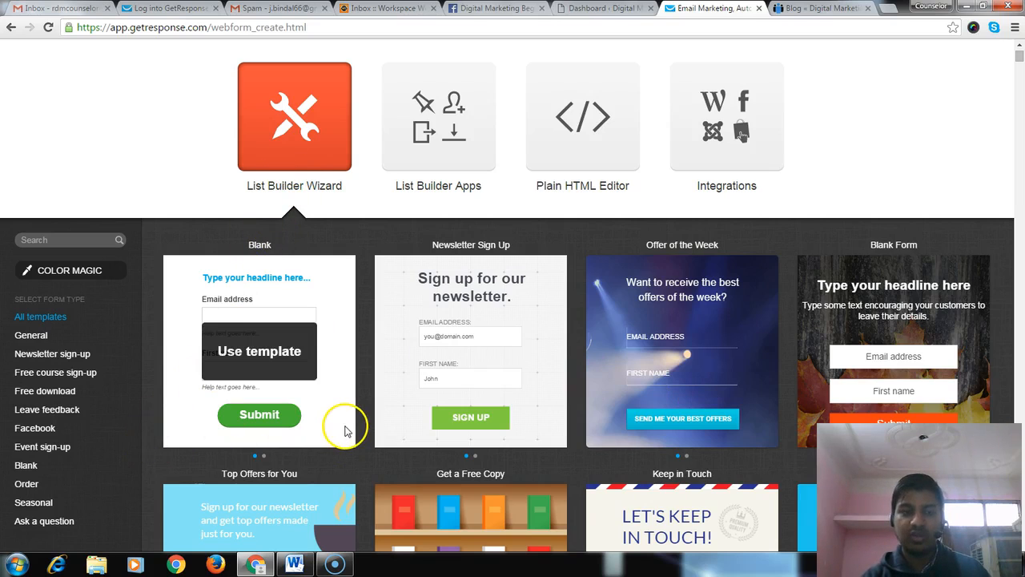
{"action": "scroll", "coordinate": [343, 427], "scroll_direction": "down", "scroll_amount": 2}
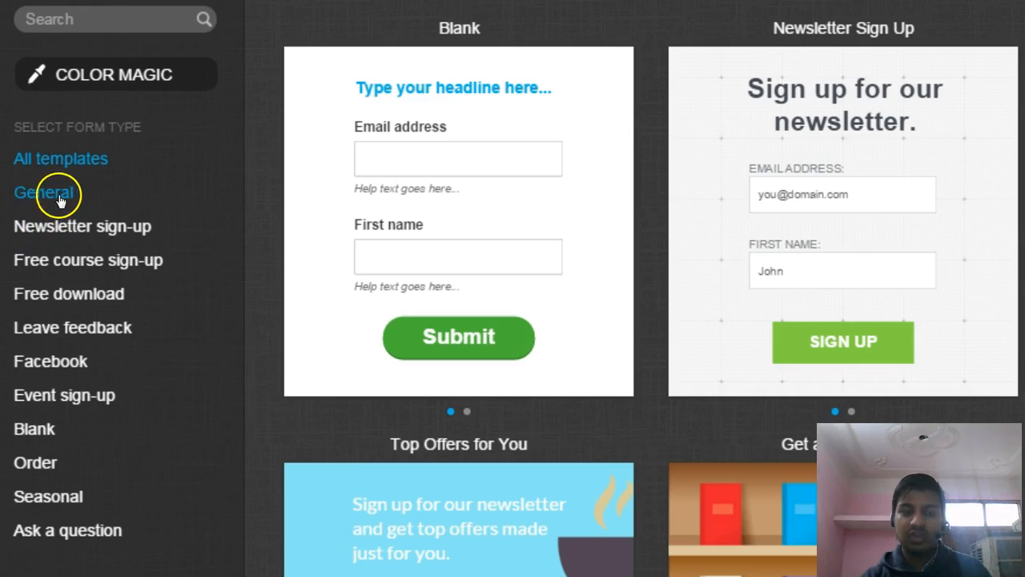
Browse the form templates for newsletter sign-up, free course sign-up and free download.
{"action": "mouse_move", "coordinate": [977, 295]}
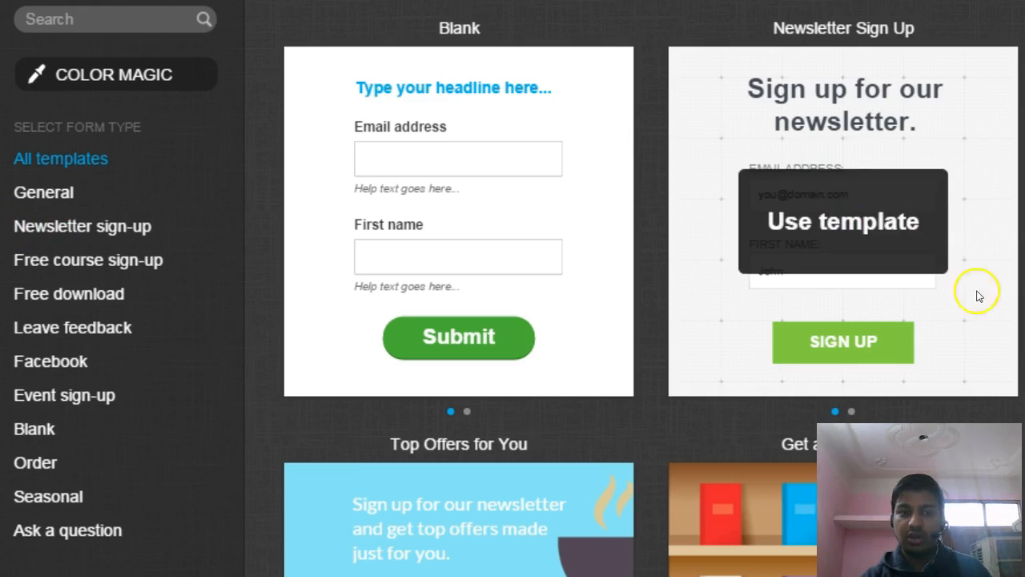
{"action": "left_click", "coordinate": [56, 232]}
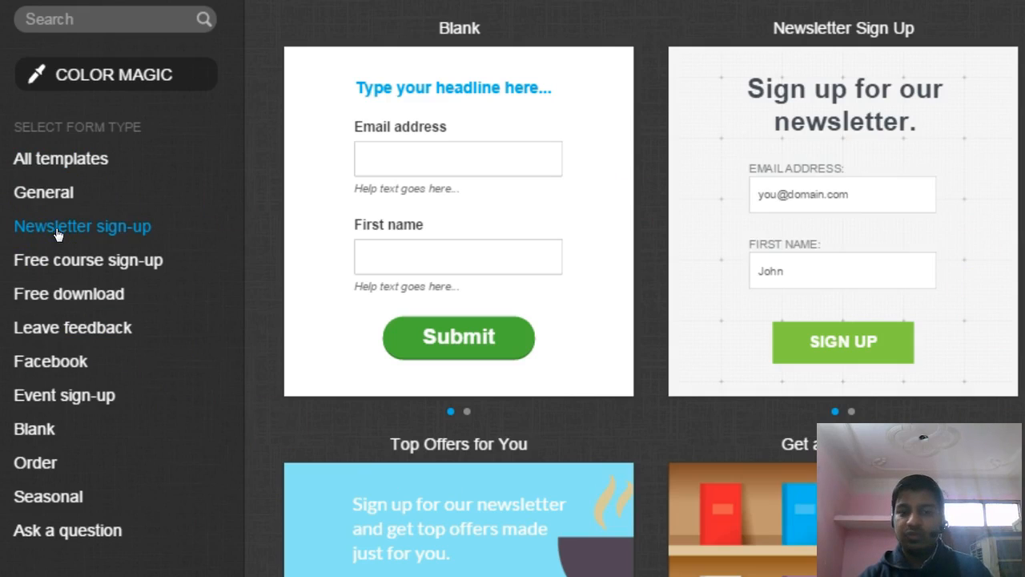
{"action": "left_click", "coordinate": [116, 261]}
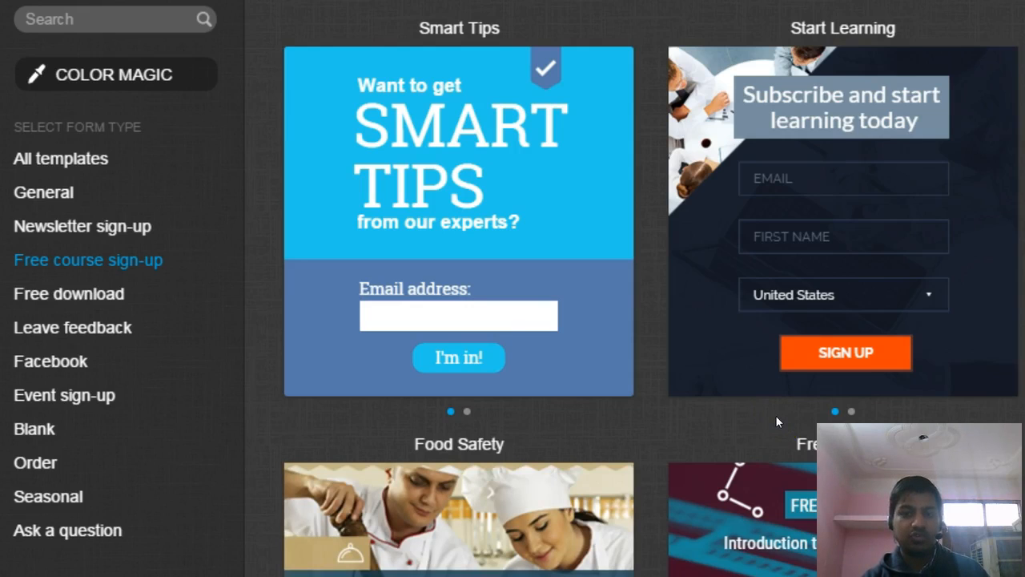
{"action": "left_click", "coordinate": [76, 297]}
{"action": "left_click", "coordinate": [61, 299]}
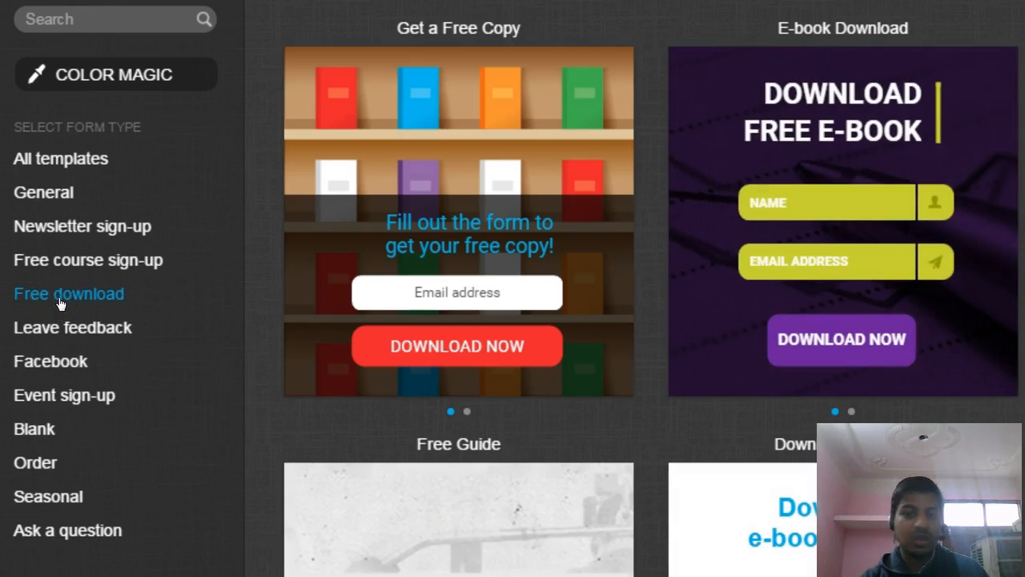
Browse the Leave feedback and Facebook form templates.
{"action": "left_click", "coordinate": [59, 339]}
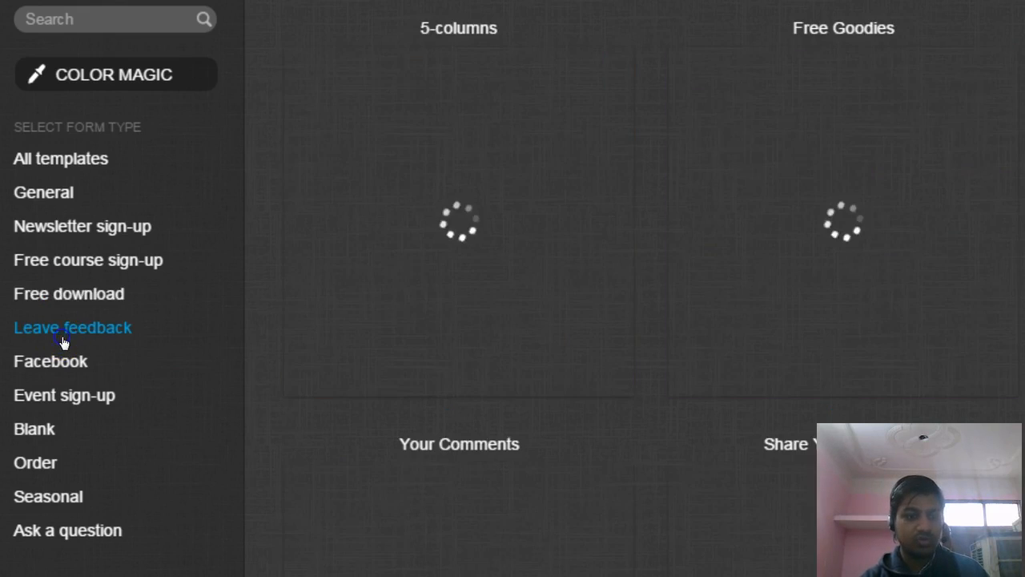
{"action": "left_click", "coordinate": [75, 365]}
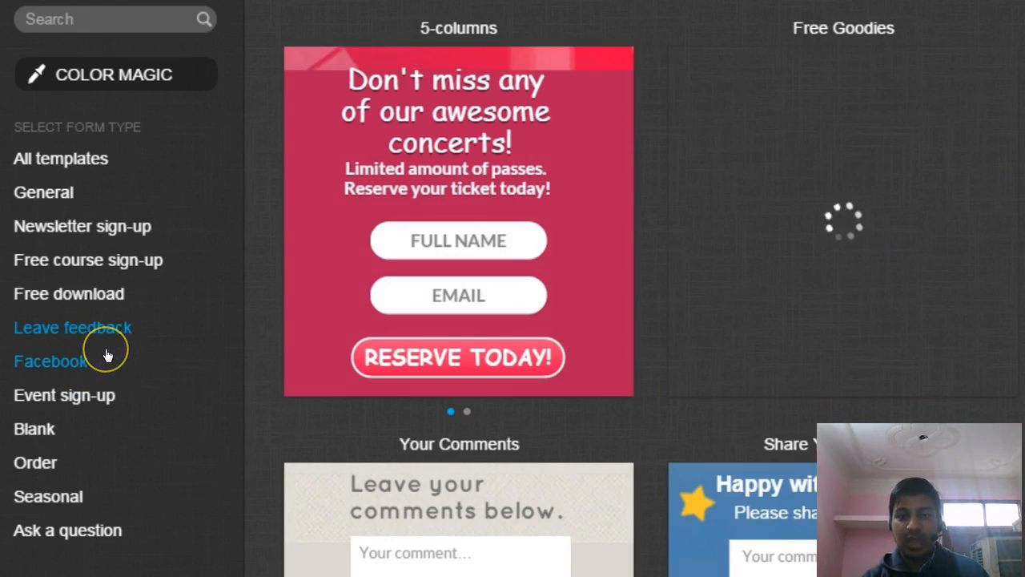
{"action": "left_click", "coordinate": [102, 353]}
{"action": "left_click", "coordinate": [22, 367]}
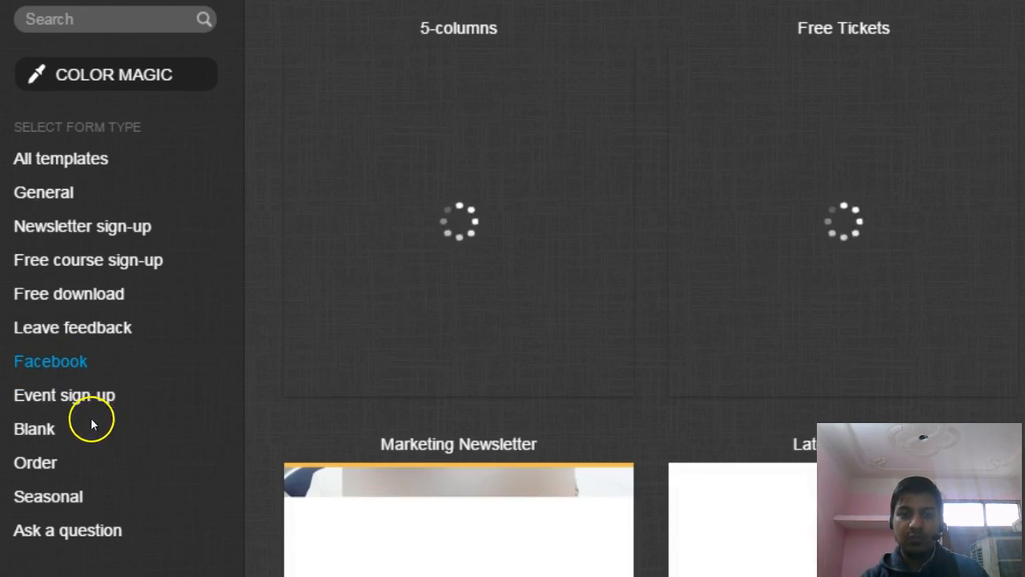
{"action": "scroll", "coordinate": [637, 376], "scroll_direction": "down", "scroll_amount": 2}
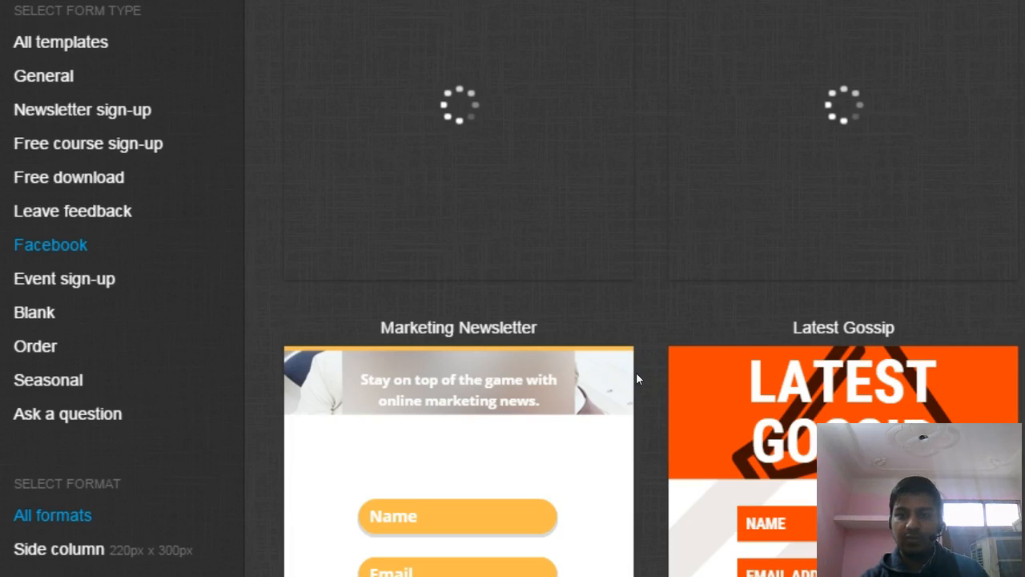
{"action": "left_click", "coordinate": [671, 342]}
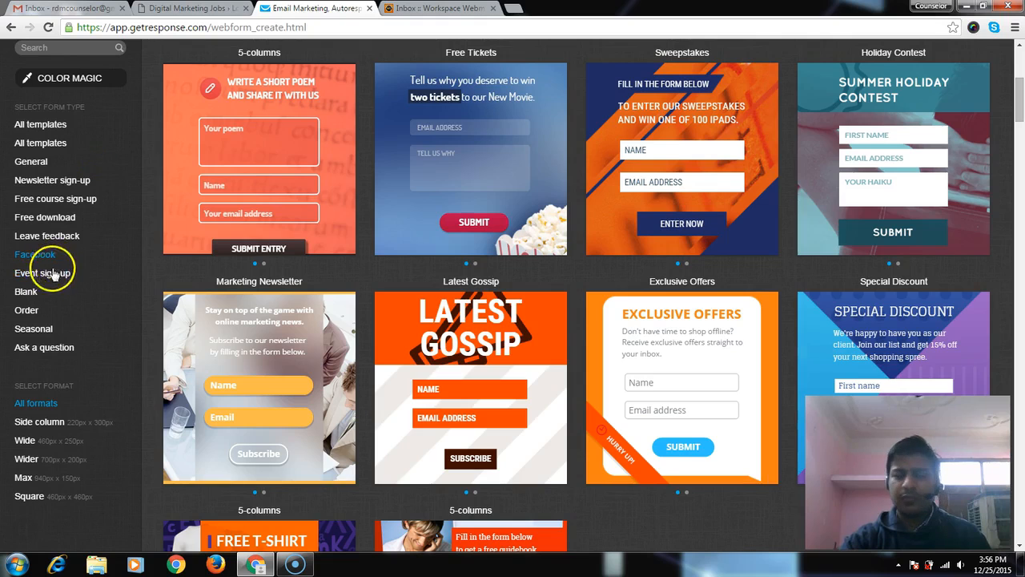
Look through the Event sign-up and Blank form templates.
{"action": "left_click", "coordinate": [36, 273]}
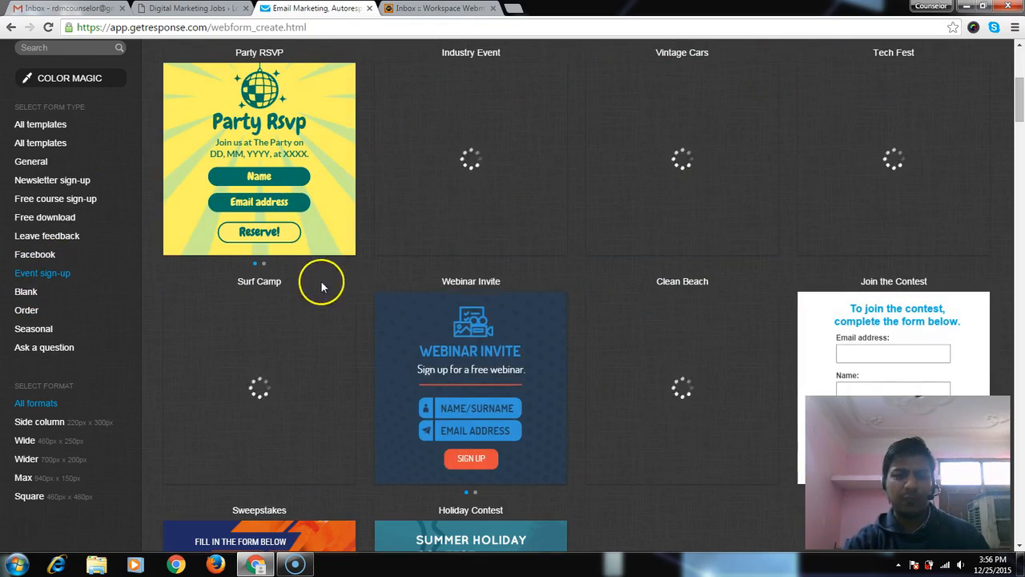
{"action": "scroll", "coordinate": [584, 297], "scroll_direction": "down", "scroll_amount": 2}
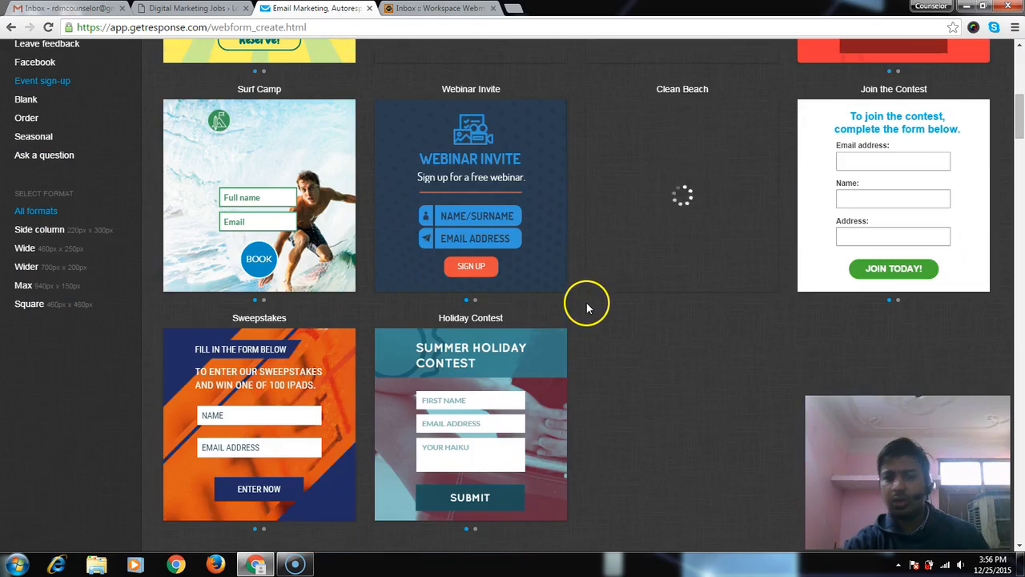
{"action": "left_click", "coordinate": [29, 102]}
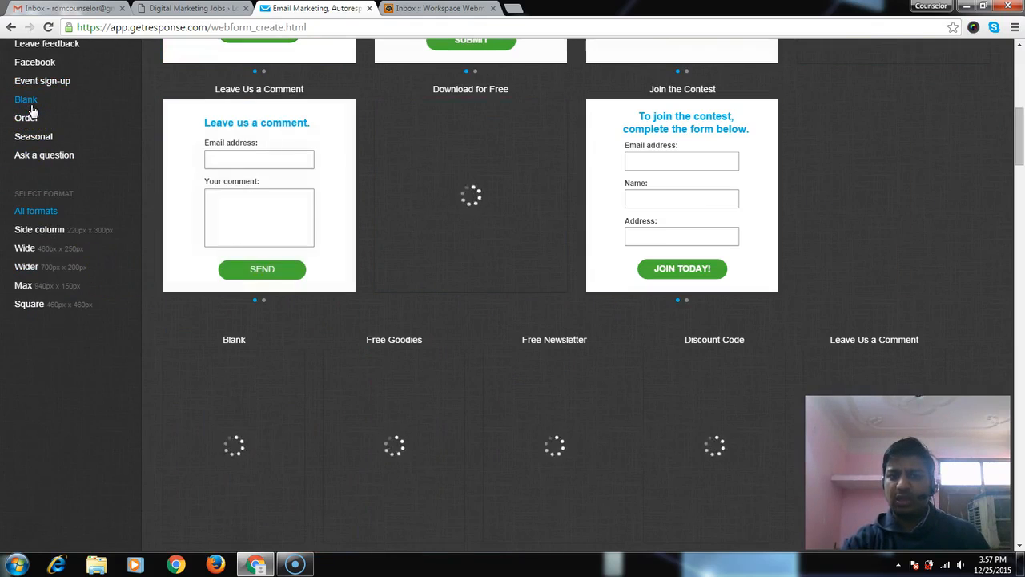
{"action": "scroll", "coordinate": [373, 251], "scroll_direction": "up", "scroll_amount": 3}
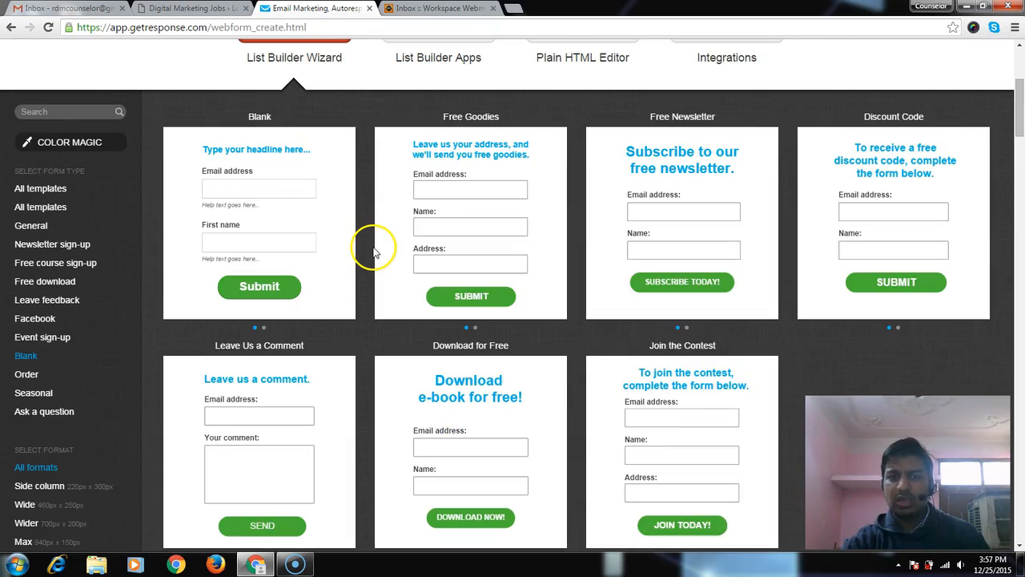
{"action": "scroll", "coordinate": [373, 251], "scroll_direction": "down", "scroll_amount": 1}
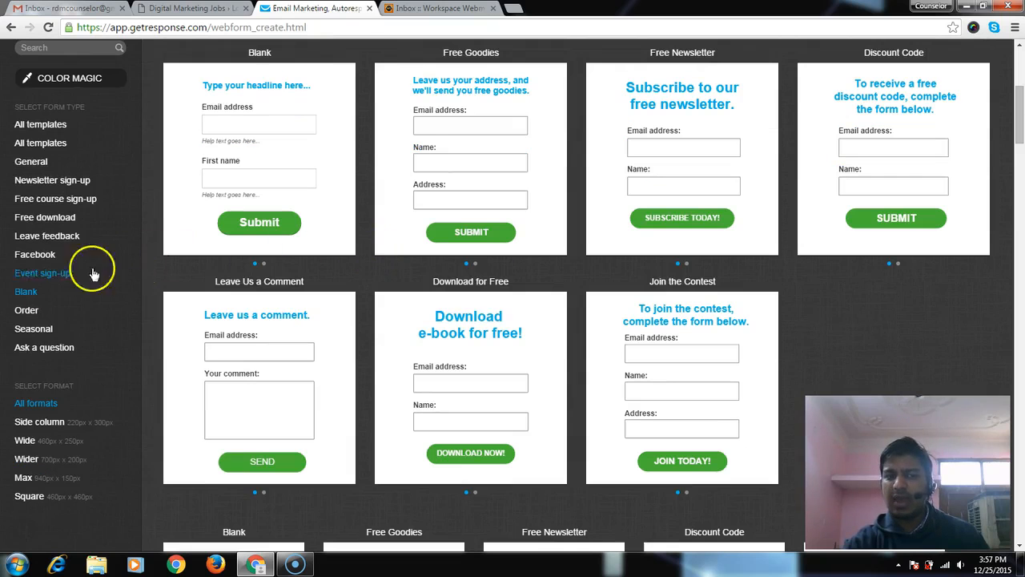
Look through the Order and Seasonal form templates.
{"action": "left_click", "coordinate": [27, 311]}
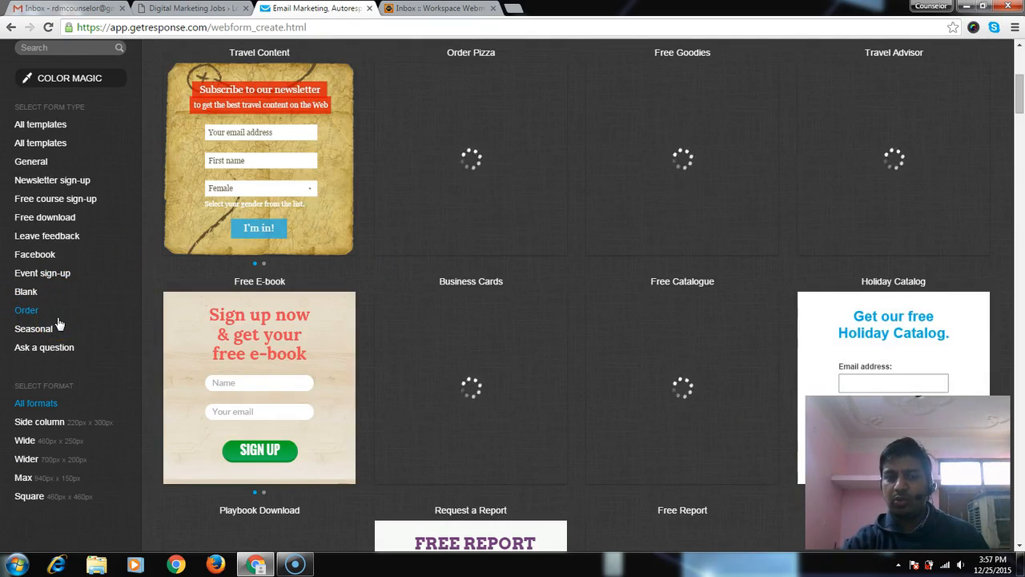
{"action": "scroll", "coordinate": [397, 283], "scroll_direction": "down", "scroll_amount": 2}
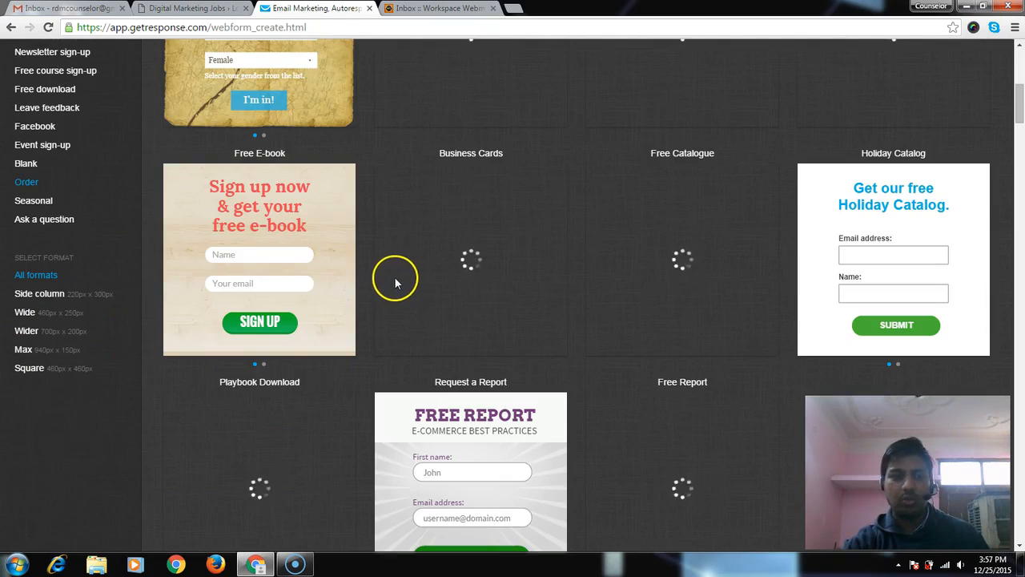
{"action": "left_click", "coordinate": [34, 200]}
{"action": "scroll", "coordinate": [380, 311], "scroll_direction": "up", "scroll_amount": 3}
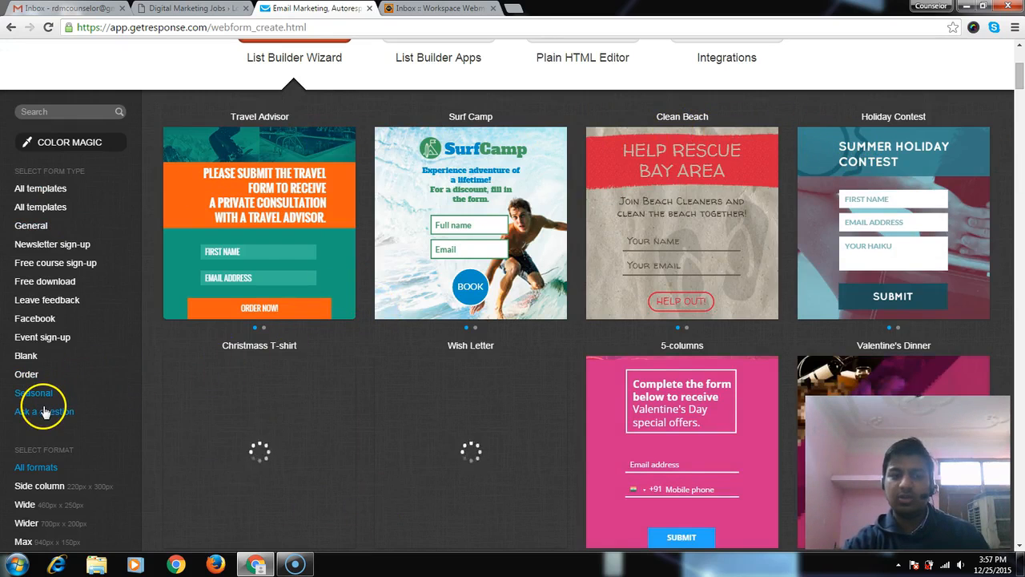
{"action": "scroll", "coordinate": [369, 321], "scroll_direction": "down", "scroll_amount": 2}
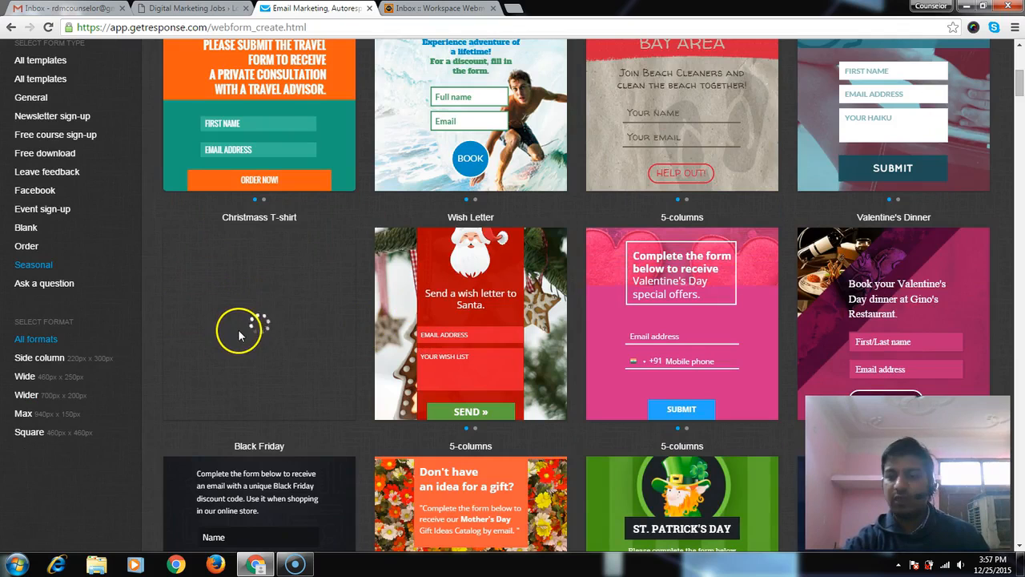
{"action": "mouse_move", "coordinate": [470, 291]}
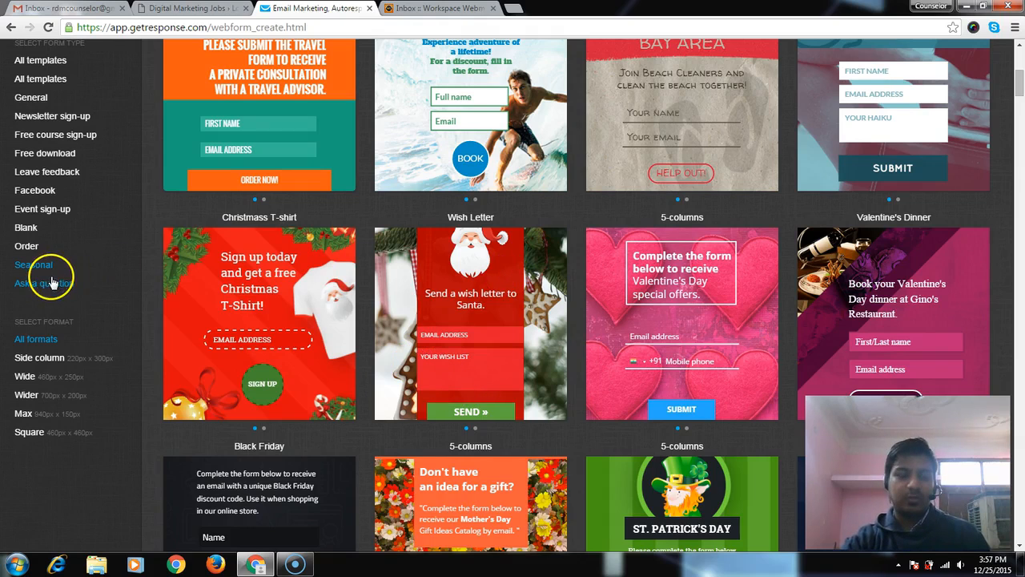
Filter the gallery to Ask a question templates in the Side column format, 220px x 300px.
{"action": "left_click", "coordinate": [48, 284]}
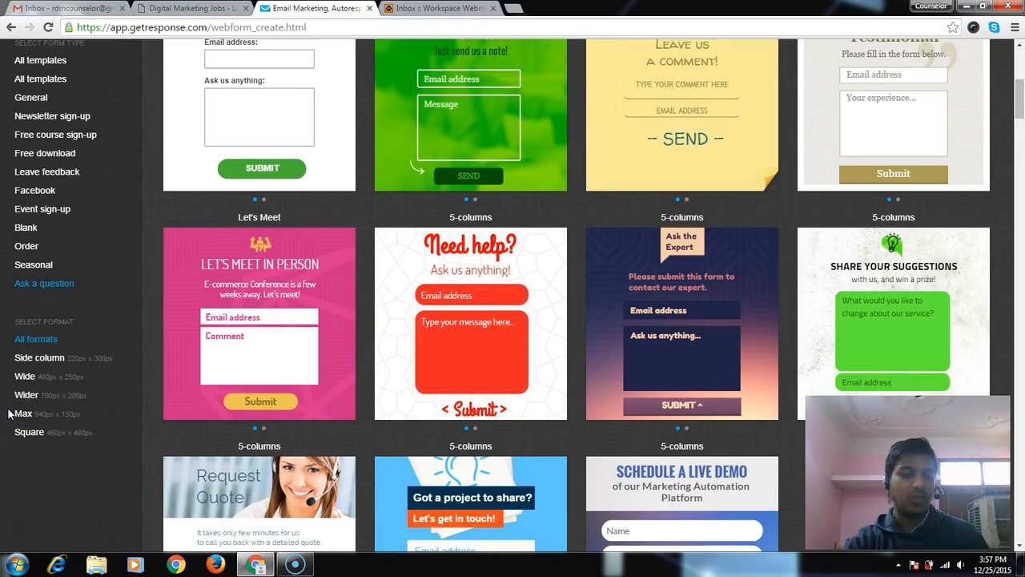
{"action": "left_click", "coordinate": [42, 365]}
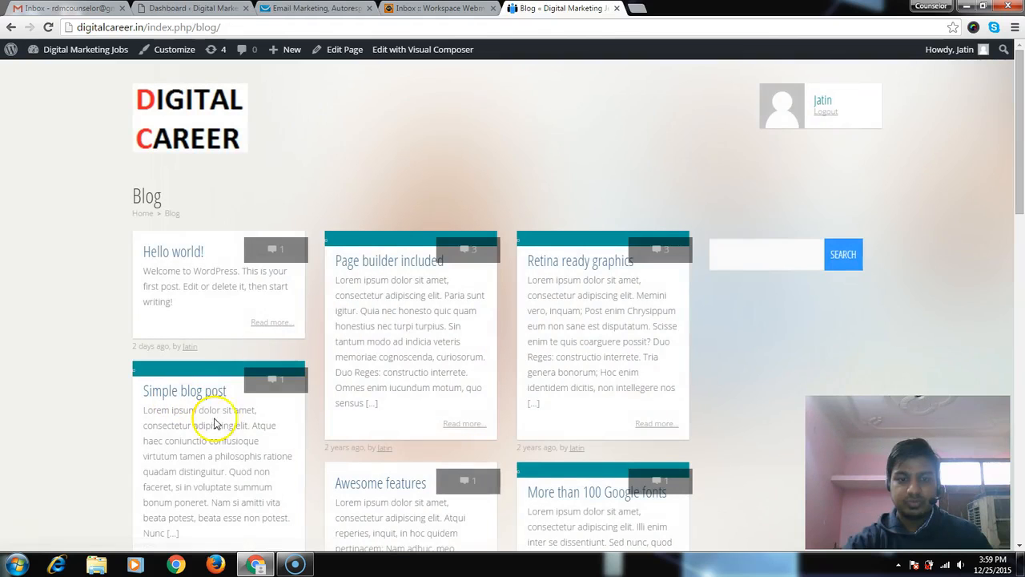
Examine the blog page's sidebar space for a side column form, and return to the GetResponse template gallery.
{"action": "scroll", "coordinate": [789, 303], "scroll_direction": "down", "scroll_amount": 2}
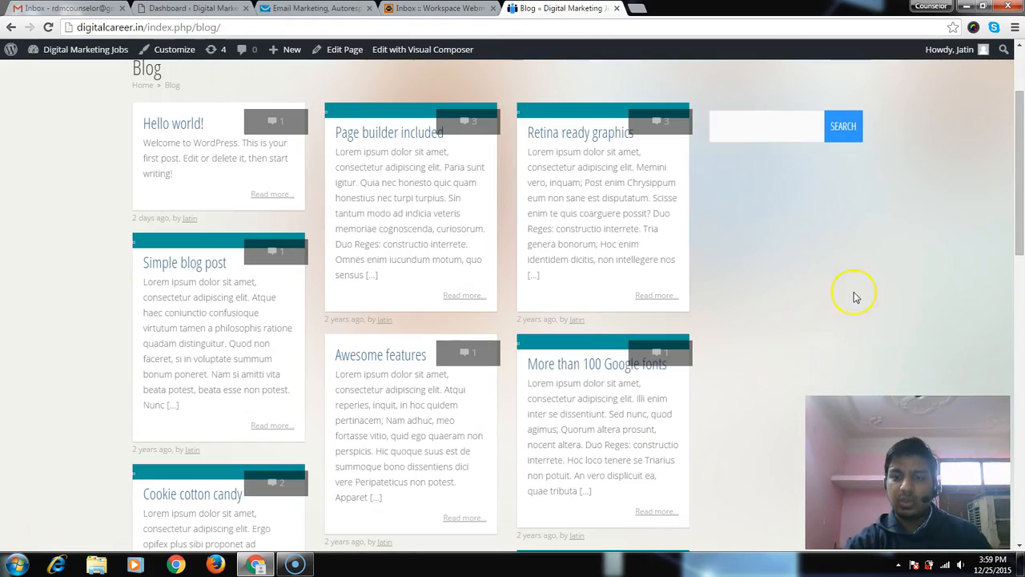
{"action": "left_click", "coordinate": [297, 8]}
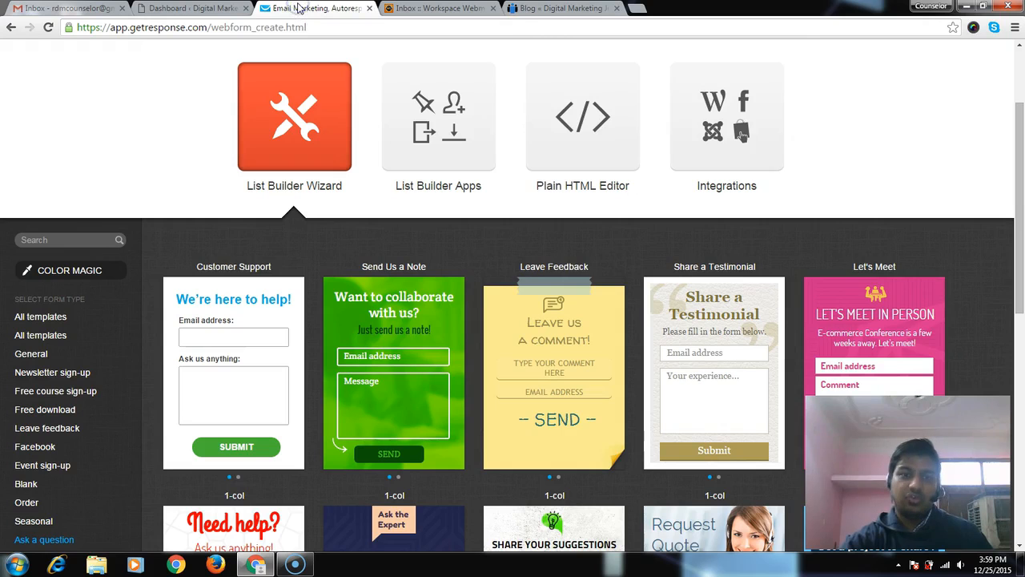
{"action": "scroll", "coordinate": [101, 502], "scroll_direction": "down", "scroll_amount": 1}
{"action": "scroll", "coordinate": [102, 502], "scroll_direction": "down", "scroll_amount": 3}
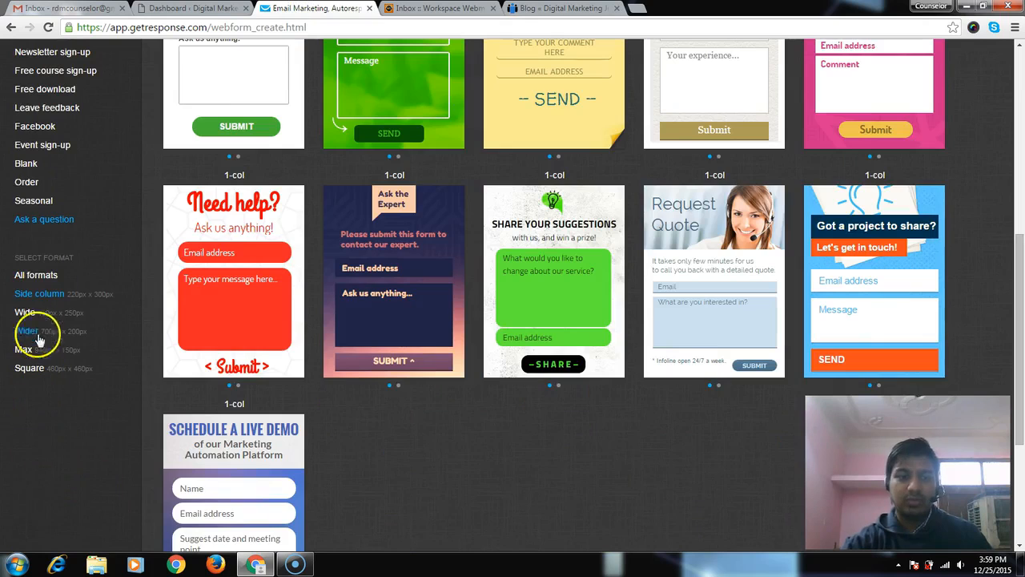
View the Ask a question templates in the Wide format, 460px x 250px, and in the Wider format, 700px x 200px.
{"action": "left_click", "coordinate": [25, 312]}
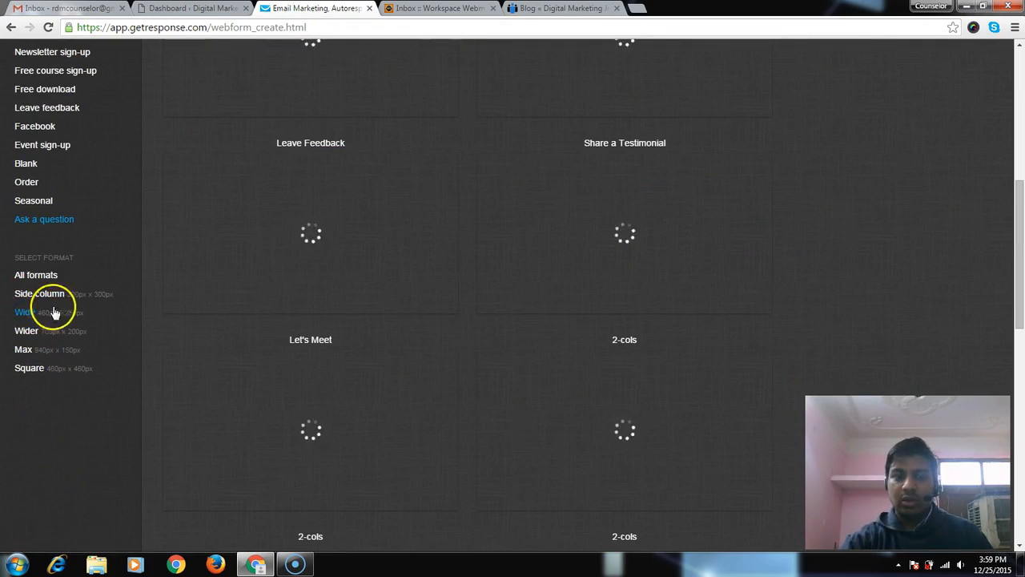
{"action": "scroll", "coordinate": [454, 287], "scroll_direction": "up", "scroll_amount": 2}
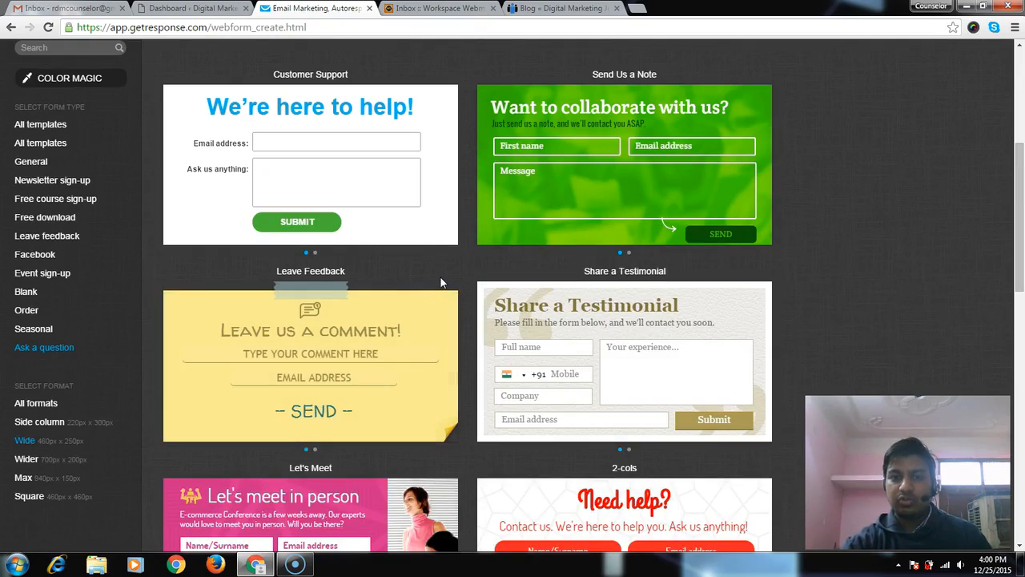
{"action": "mouse_move", "coordinate": [440, 292]}
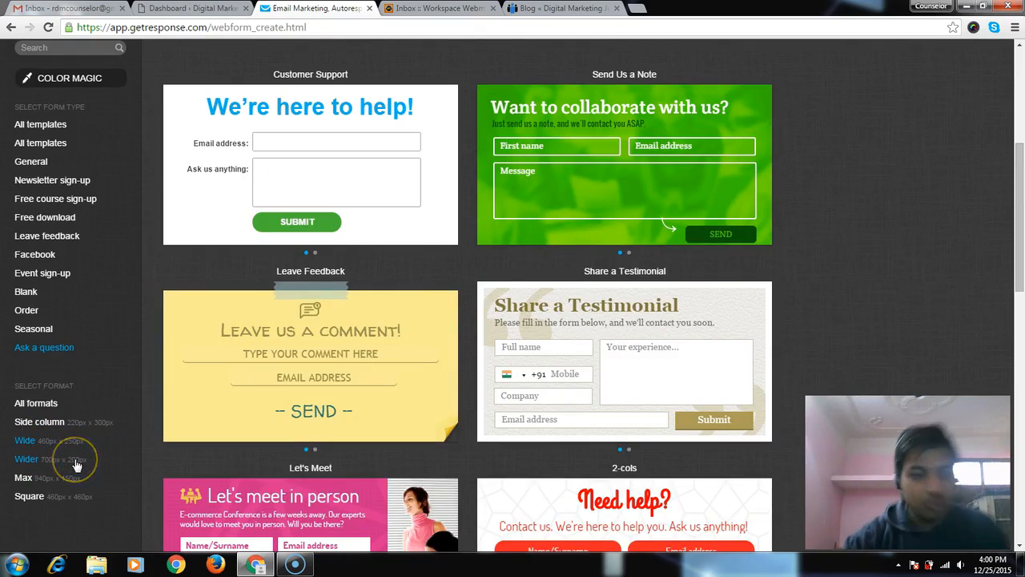
{"action": "mouse_move", "coordinate": [381, 154]}
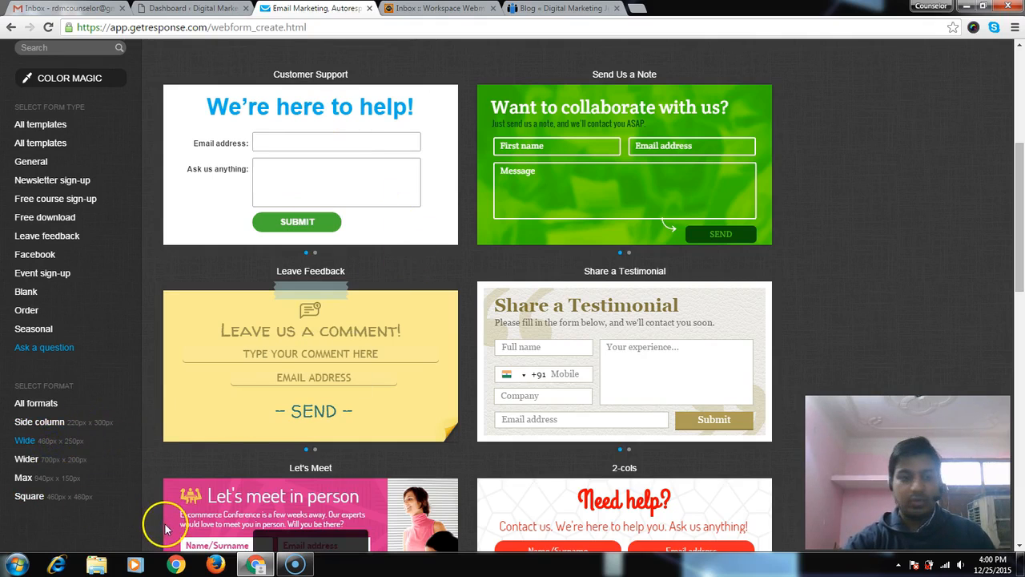
{"action": "left_click", "coordinate": [70, 463]}
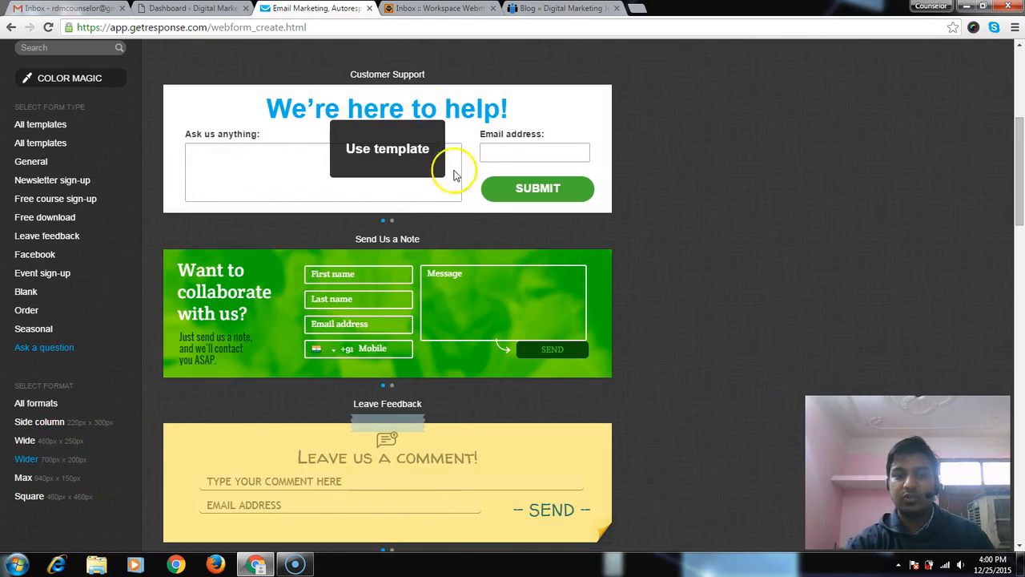
{"action": "scroll", "coordinate": [445, 337], "scroll_direction": "down", "scroll_amount": 1}
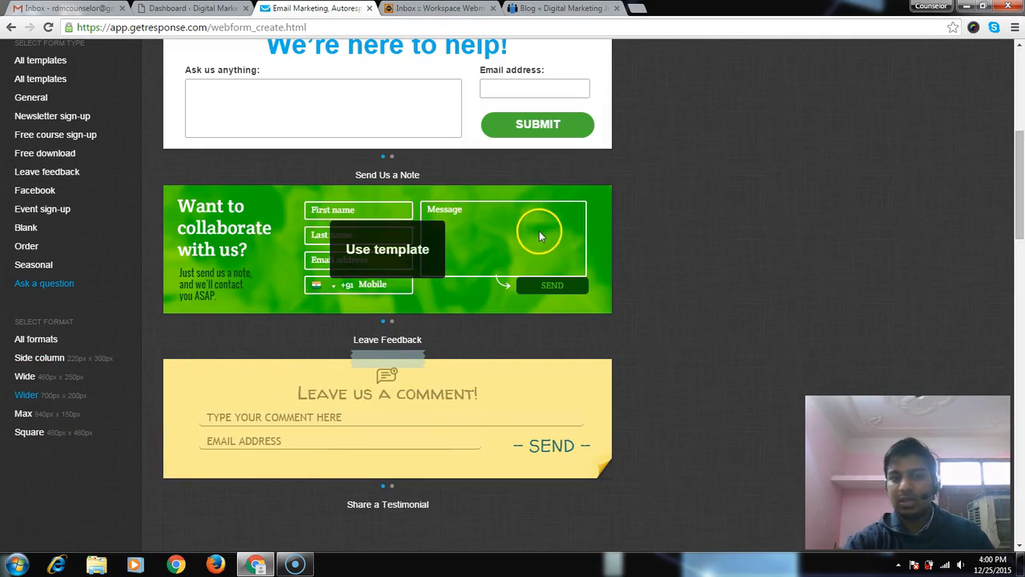
View the Ask a question templates in the Max format, 940px x 150px, and in the Square format, 460px x 460px.
{"action": "left_click", "coordinate": [40, 415]}
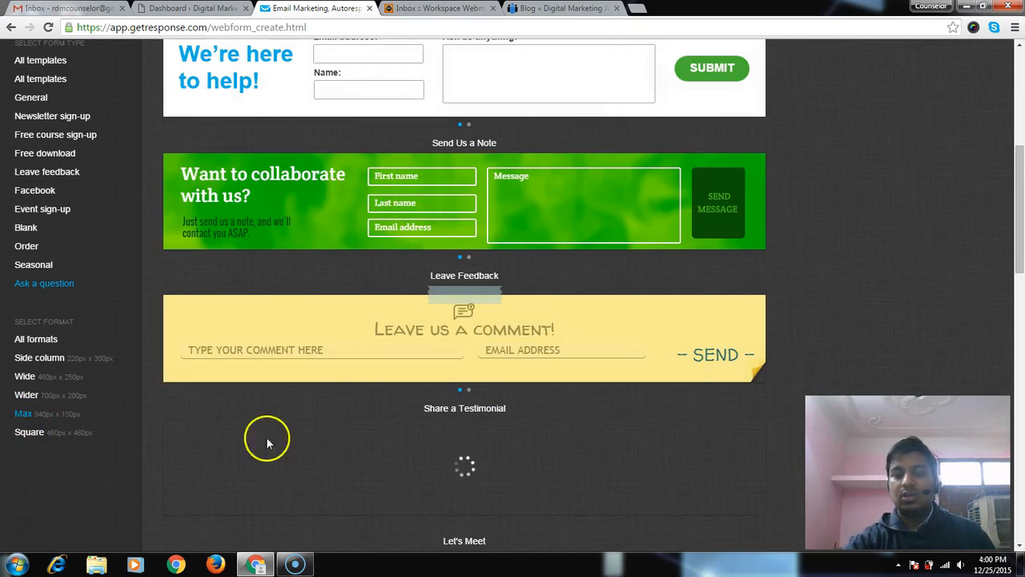
{"action": "scroll", "coordinate": [335, 404], "scroll_direction": "up", "scroll_amount": 2}
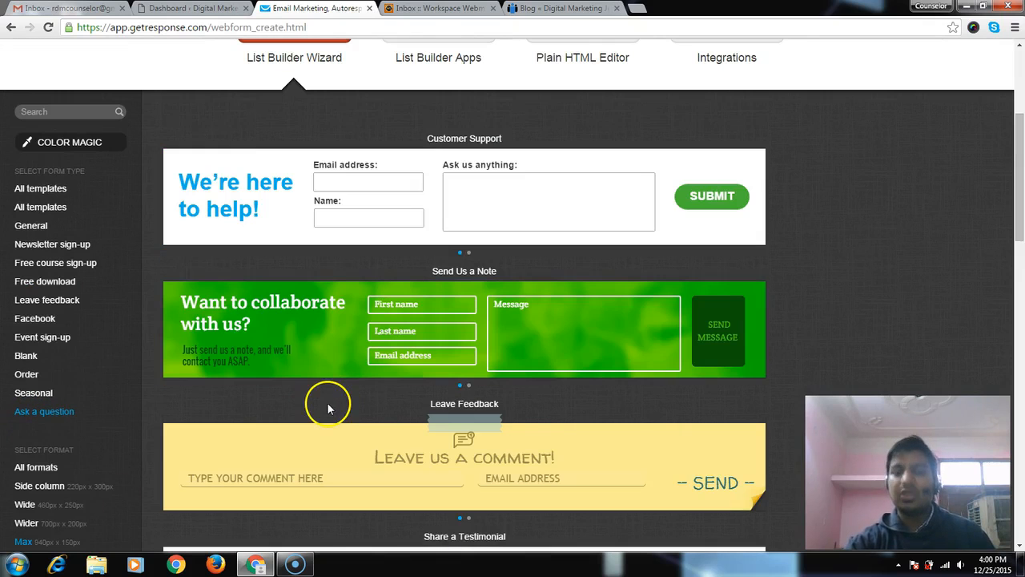
{"action": "scroll", "coordinate": [345, 401], "scroll_direction": "down", "scroll_amount": 1}
{"action": "mouse_move", "coordinate": [327, 419]}
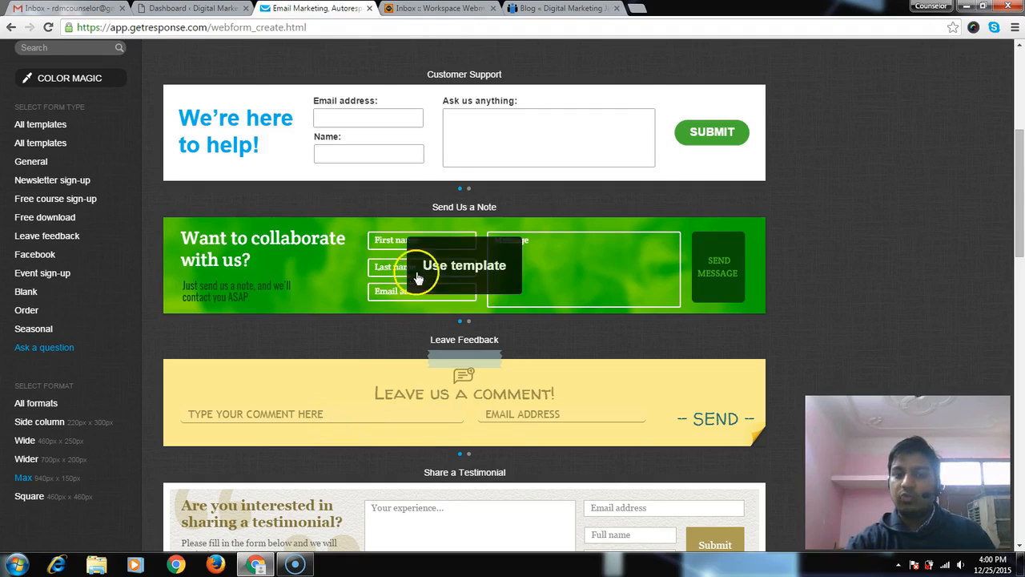
{"action": "left_click", "coordinate": [38, 495]}
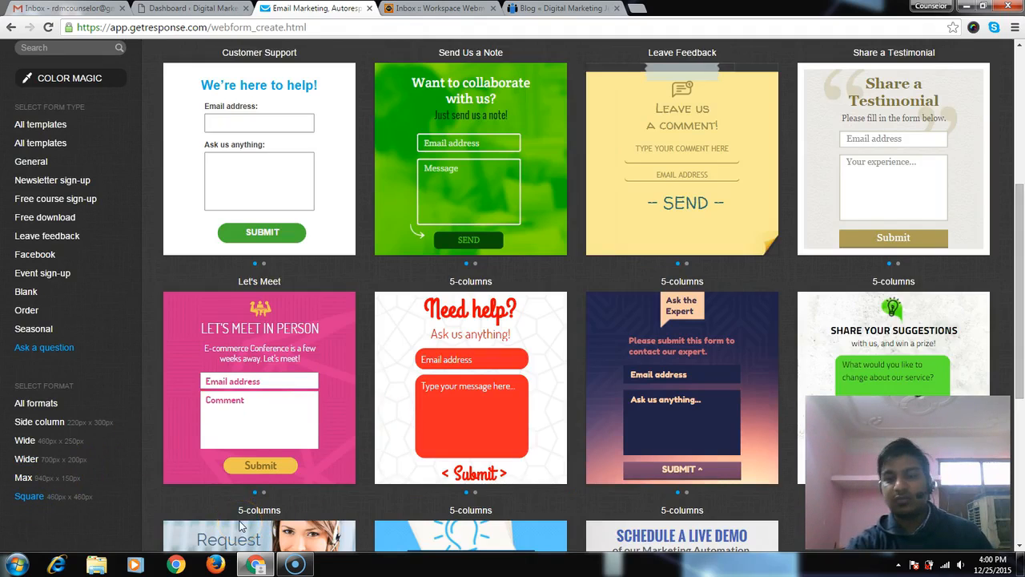
{"action": "mouse_move", "coordinate": [469, 357]}
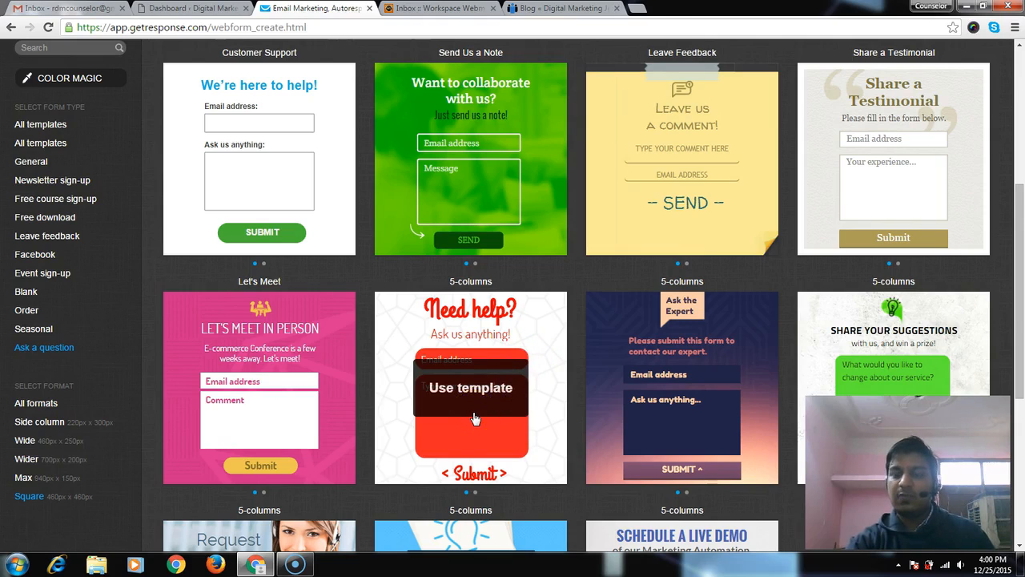
{"action": "scroll", "coordinate": [475, 418], "scroll_direction": "up", "scroll_amount": 2}
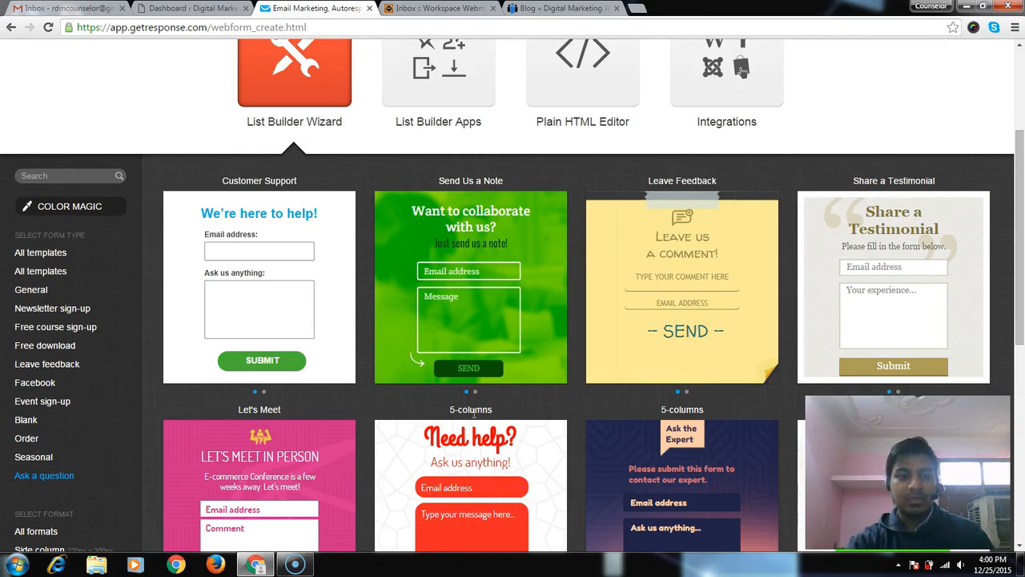
{"action": "mouse_move", "coordinate": [458, 426]}
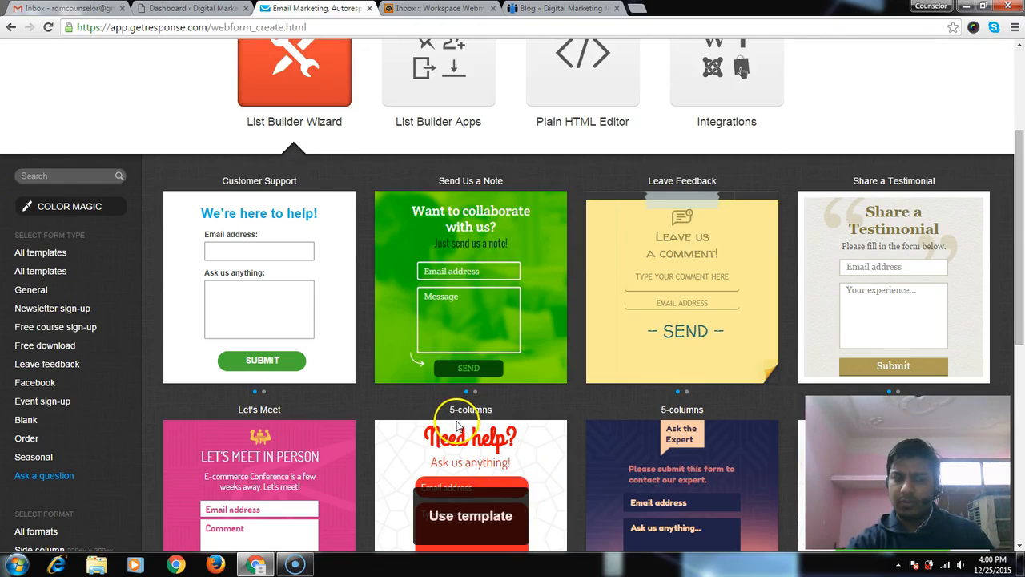
Look over the Digital Career blog page, and switch to the site's WordPress dashboard.
{"action": "left_click", "coordinate": [553, 8]}
{"action": "scroll", "coordinate": [400, 320], "scroll_direction": "up", "scroll_amount": 2}
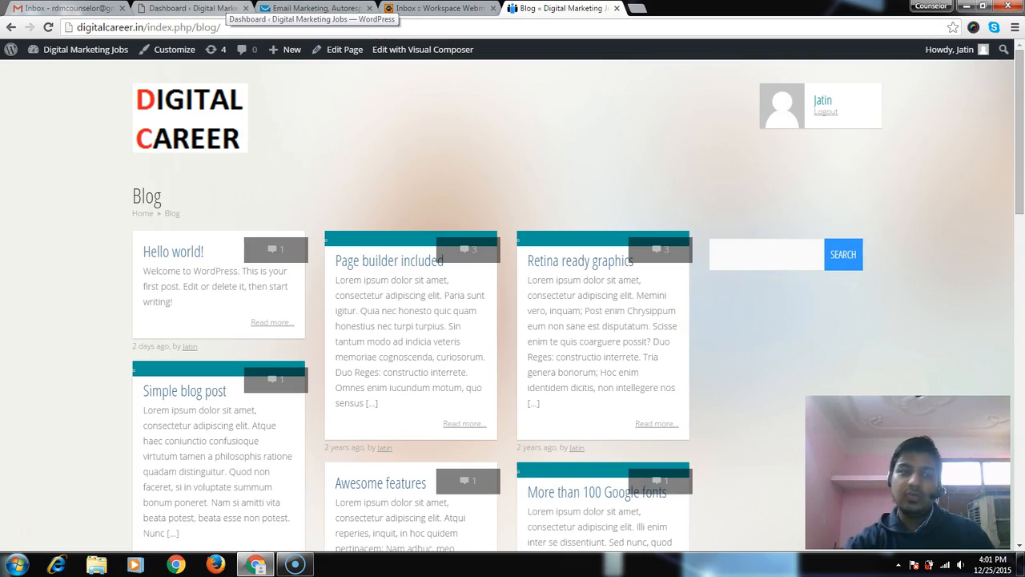
{"action": "left_click", "coordinate": [192, 8]}
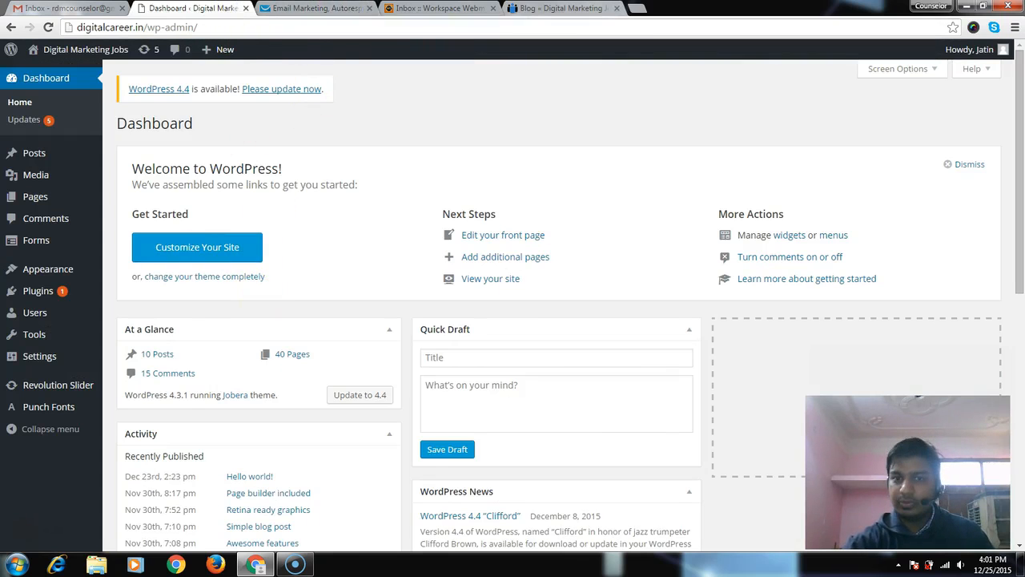
{"action": "left_click", "coordinate": [577, 8]}
{"action": "left_click", "coordinate": [192, 8]}
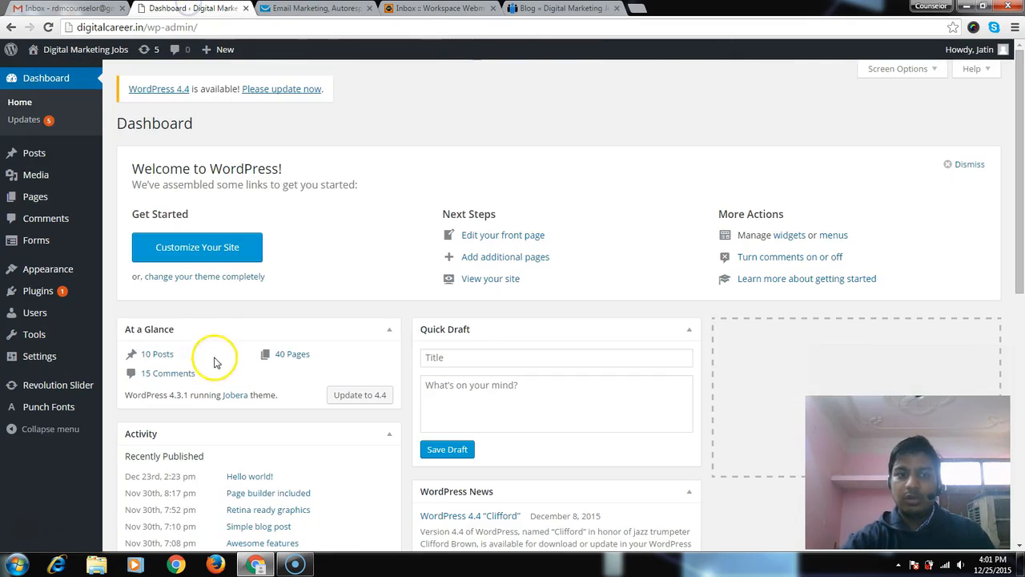
Open the list of installed plugins in the WordPress admin.
{"action": "mouse_move", "coordinate": [63, 294]}
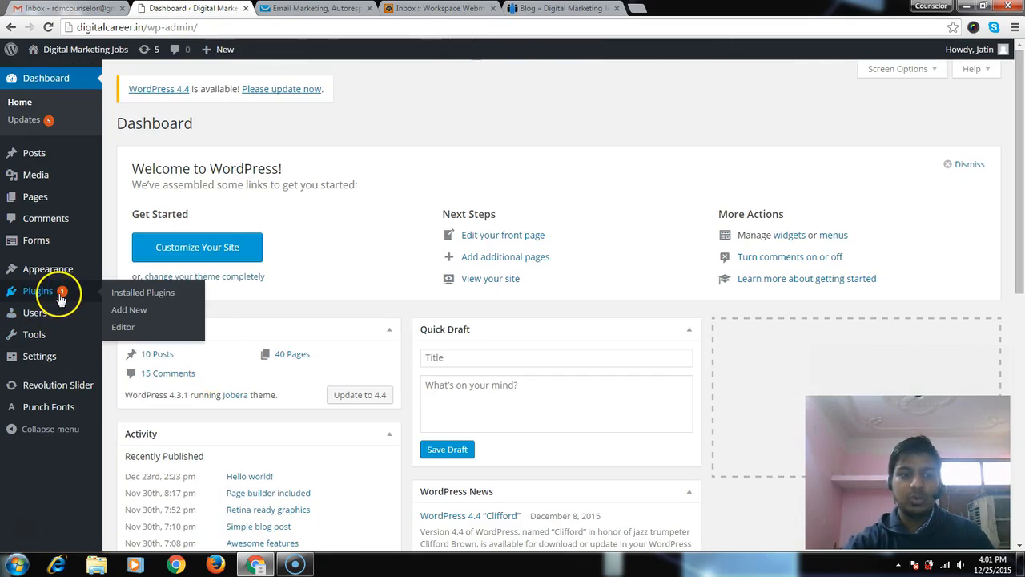
{"action": "left_click", "coordinate": [157, 295]}
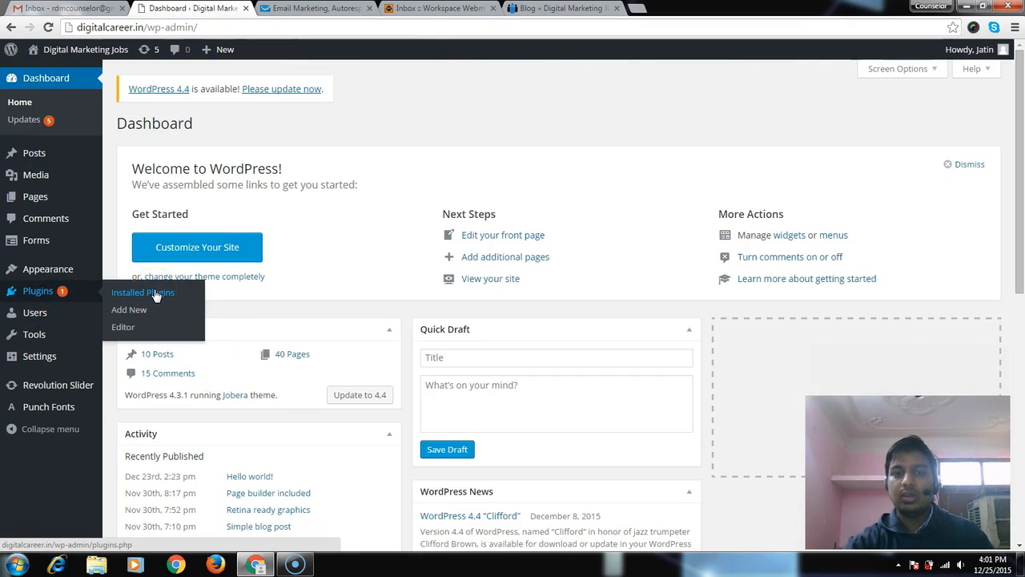
{"action": "left_click", "coordinate": [41, 294]}
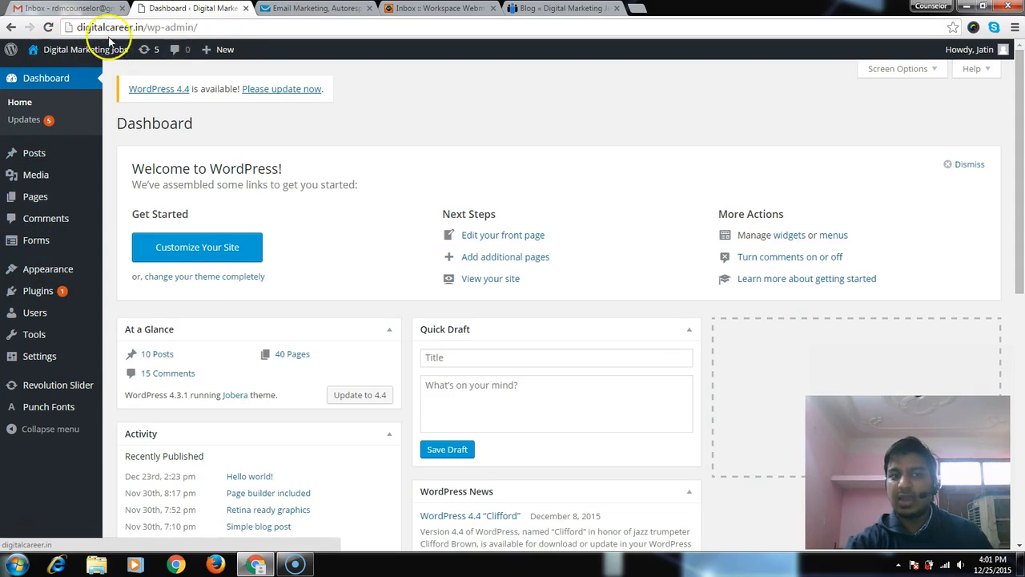
{"action": "mouse_move", "coordinate": [35, 314]}
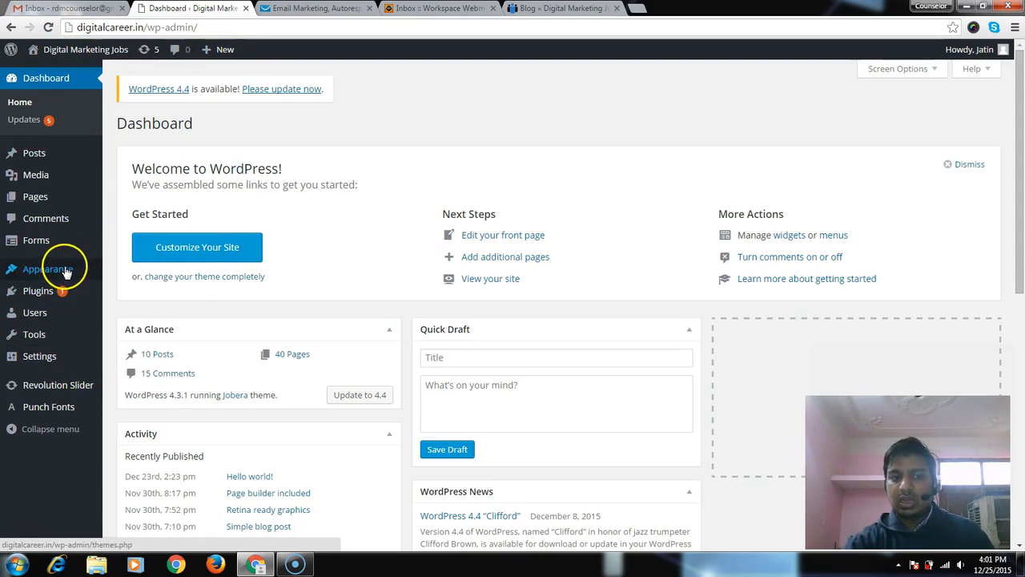
{"action": "mouse_move", "coordinate": [56, 288]}
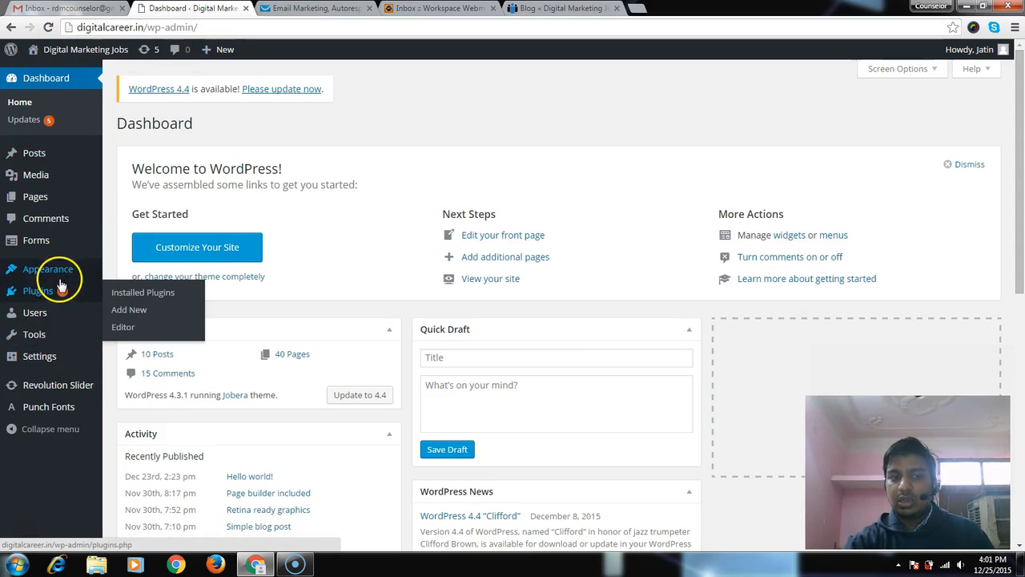
{"action": "left_click", "coordinate": [125, 310]}
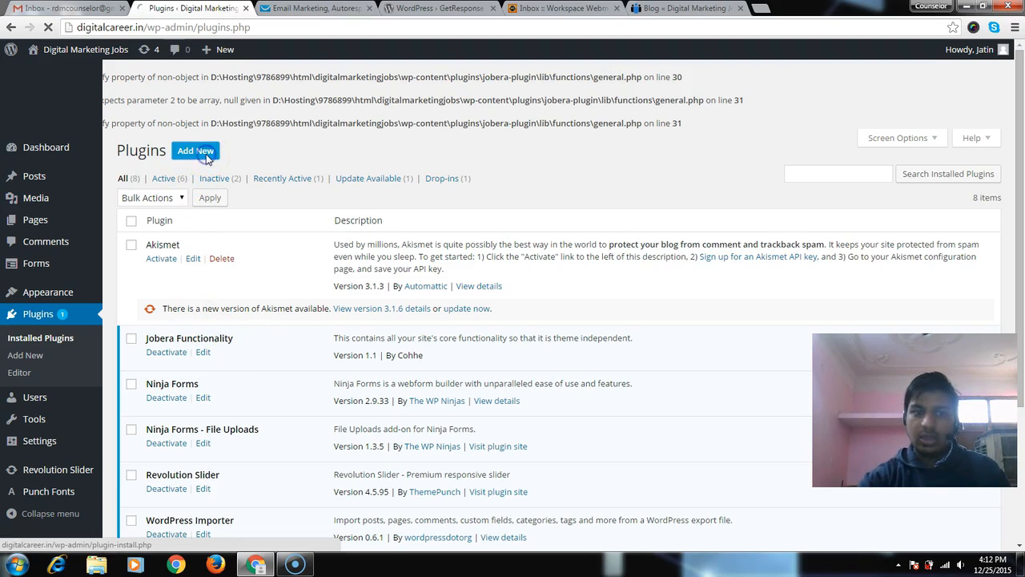
{"action": "left_click", "coordinate": [41, 313]}
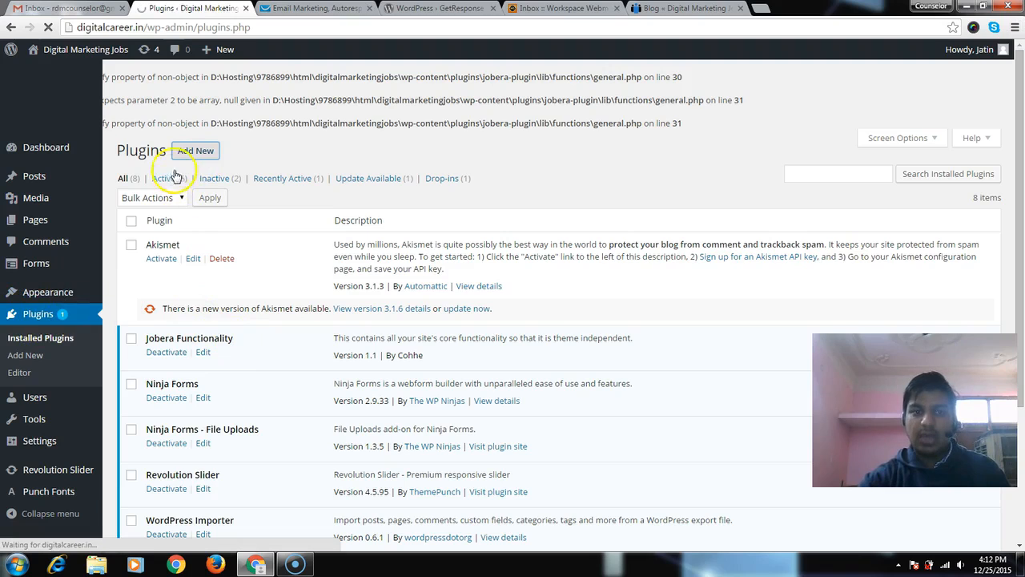
Start adding a new plugin and open the form for uploading a plugin in .zip format.
{"action": "left_click", "coordinate": [197, 151]}
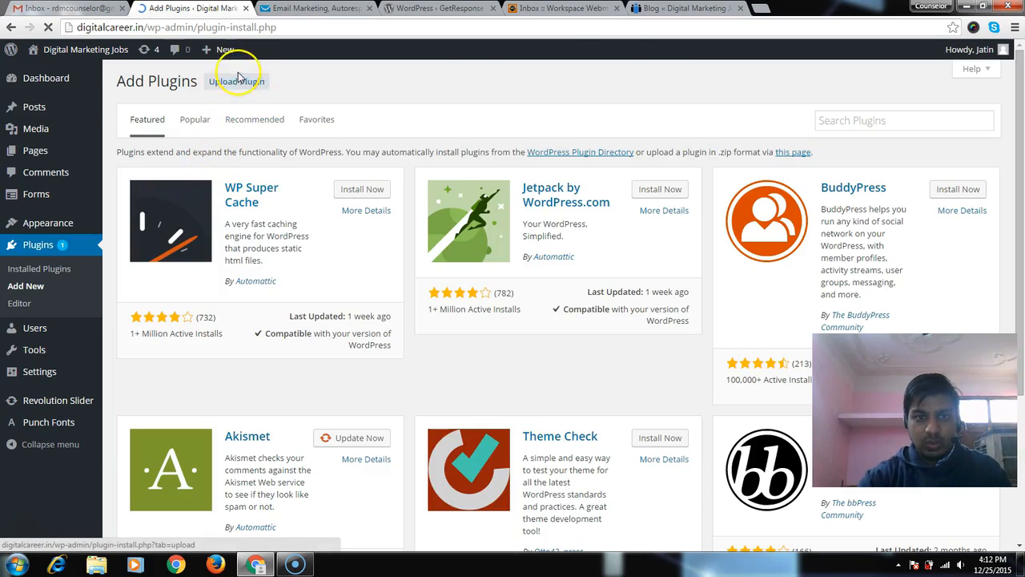
{"action": "left_click", "coordinate": [236, 85]}
{"action": "left_click", "coordinate": [237, 87]}
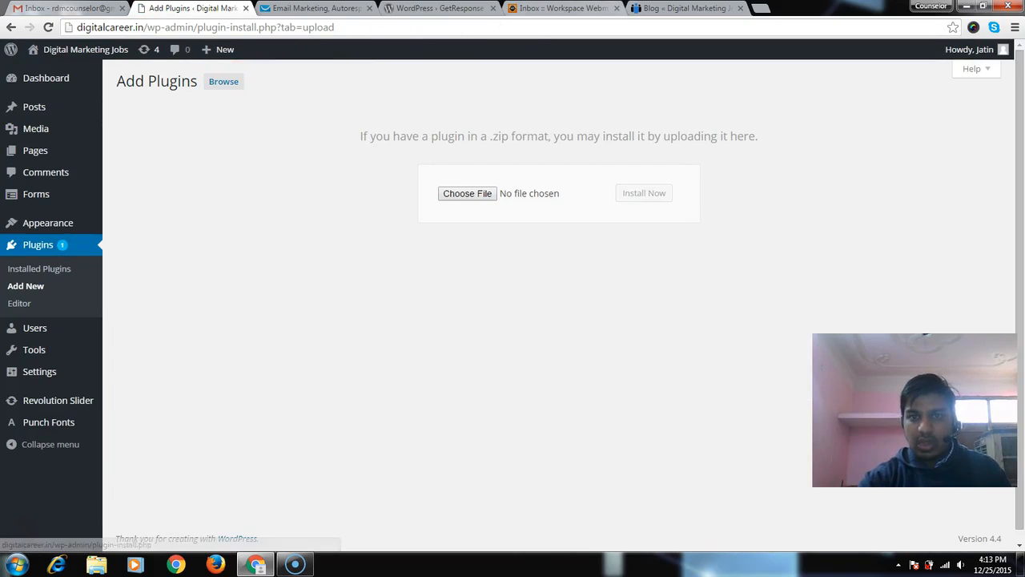
Copy the web address of the GetResponse Integration plugin page on wordpress.org.
{"action": "left_click", "coordinate": [439, 8]}
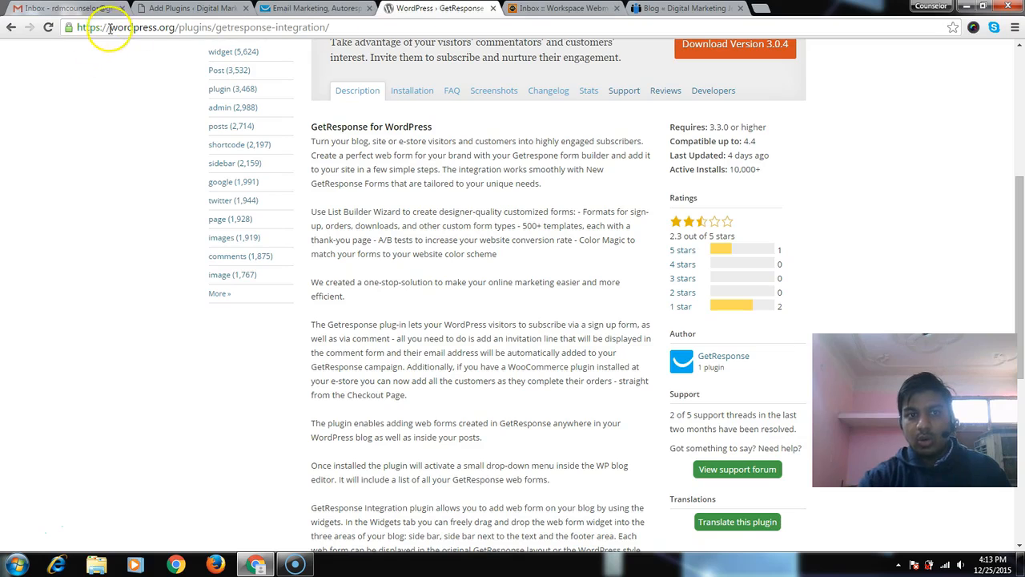
{"action": "left_click_drag", "start_coordinate": [115, 27], "coordinate": [68, 26]}
{"action": "key", "text": "ctrl+c"}
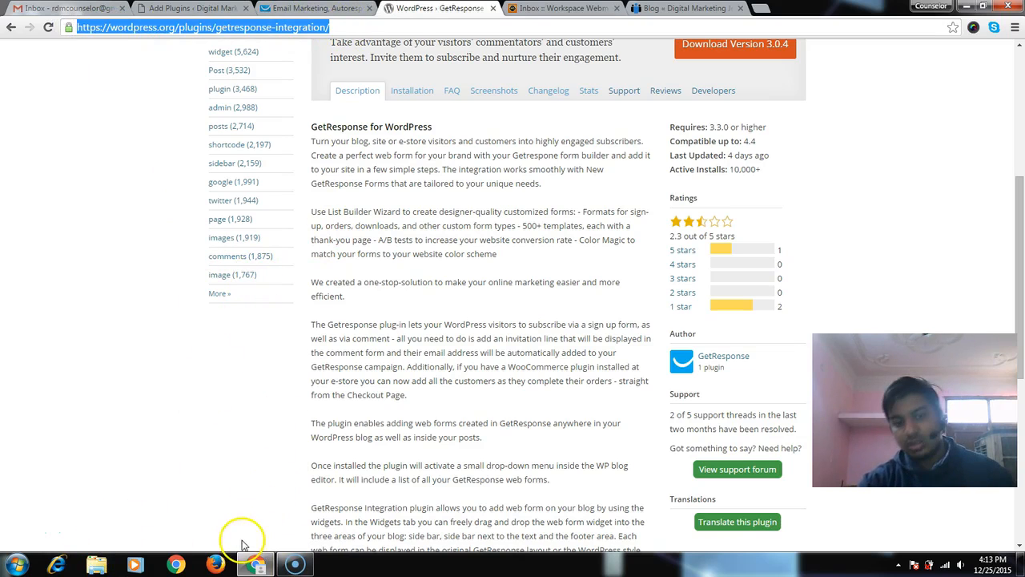
Switch to Microsoft Word 2010 and open the autosaved version of Document1.
{"action": "left_click", "coordinate": [16, 565]}
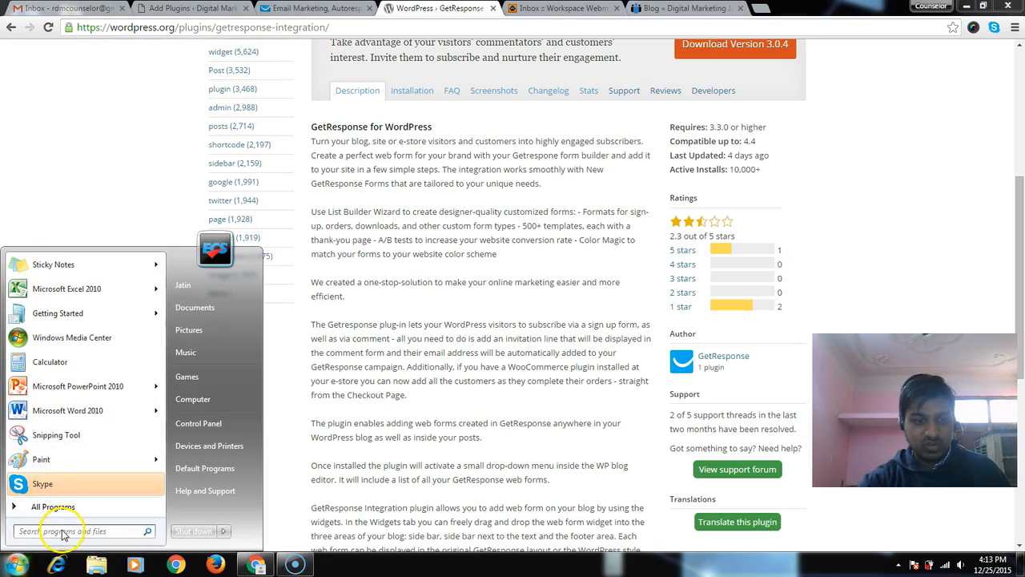
{"action": "type", "text": "wor"}
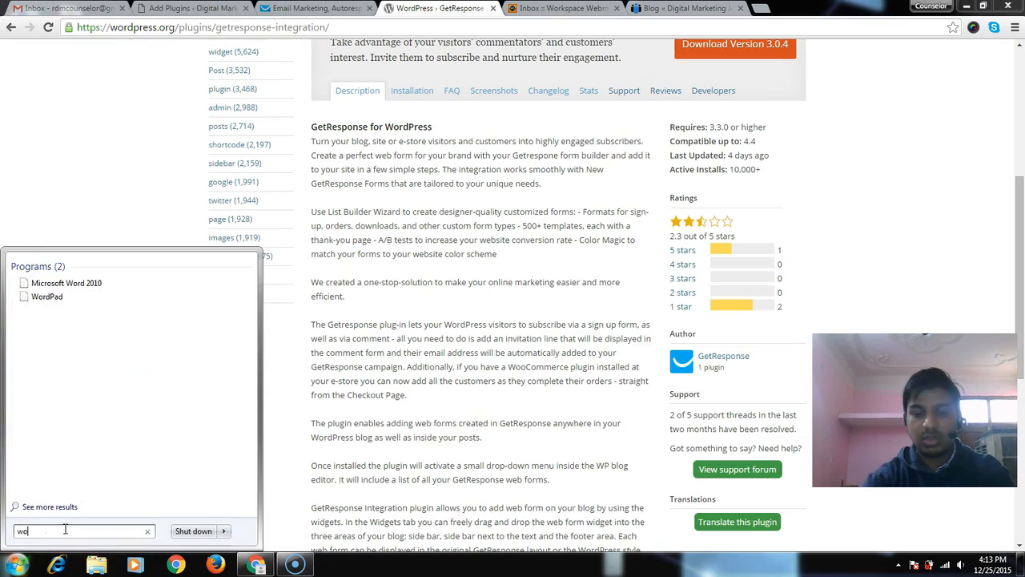
{"action": "left_click", "coordinate": [40, 283]}
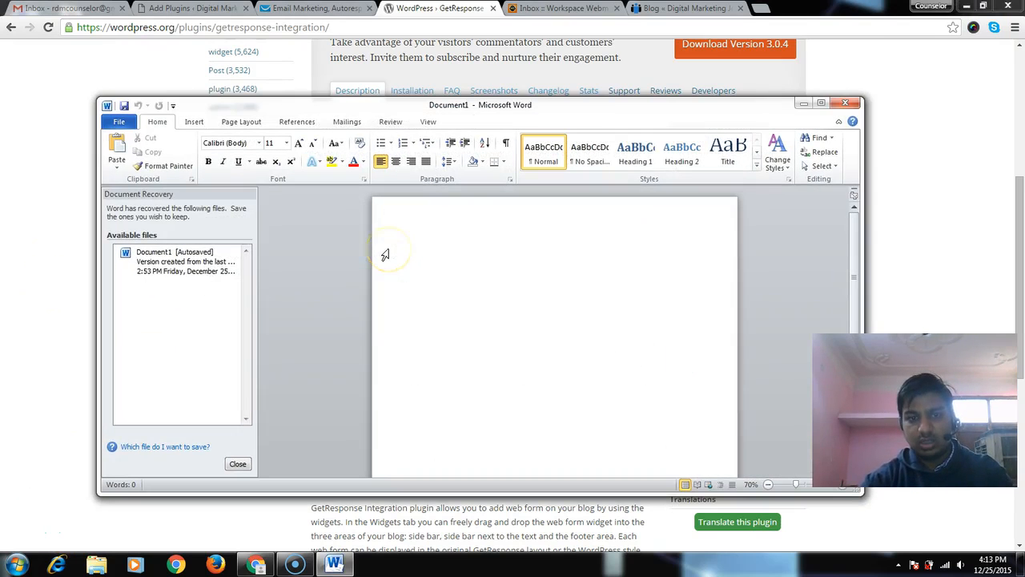
{"action": "left_click", "coordinate": [238, 464]}
Paste the plugin page's address on a new line below the gr8.com link, and return to the plugin page in the browser.
{"action": "left_click", "coordinate": [521, 334]}
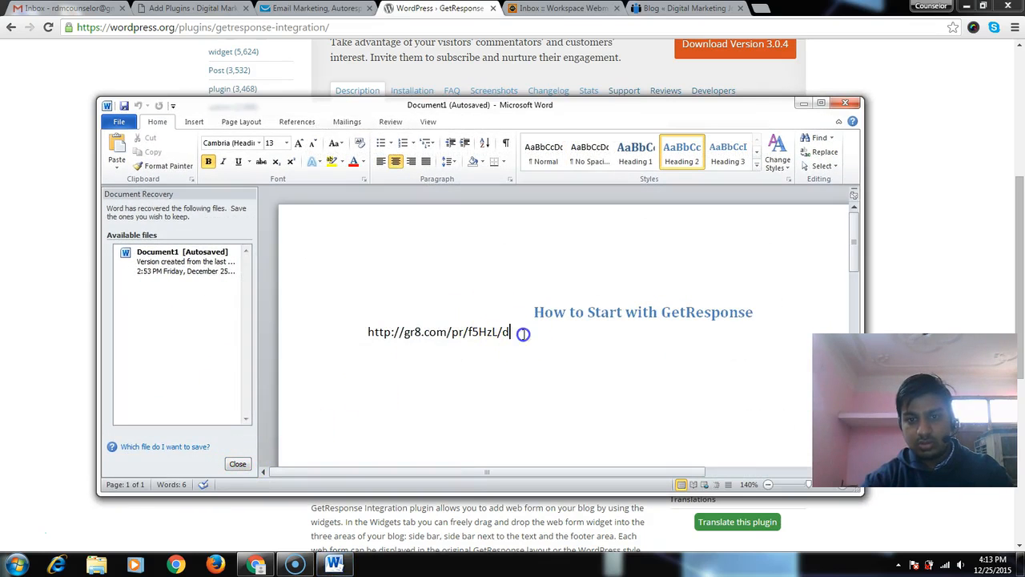
{"action": "key", "text": "Return"}
{"action": "key", "text": "ctrl+v"}
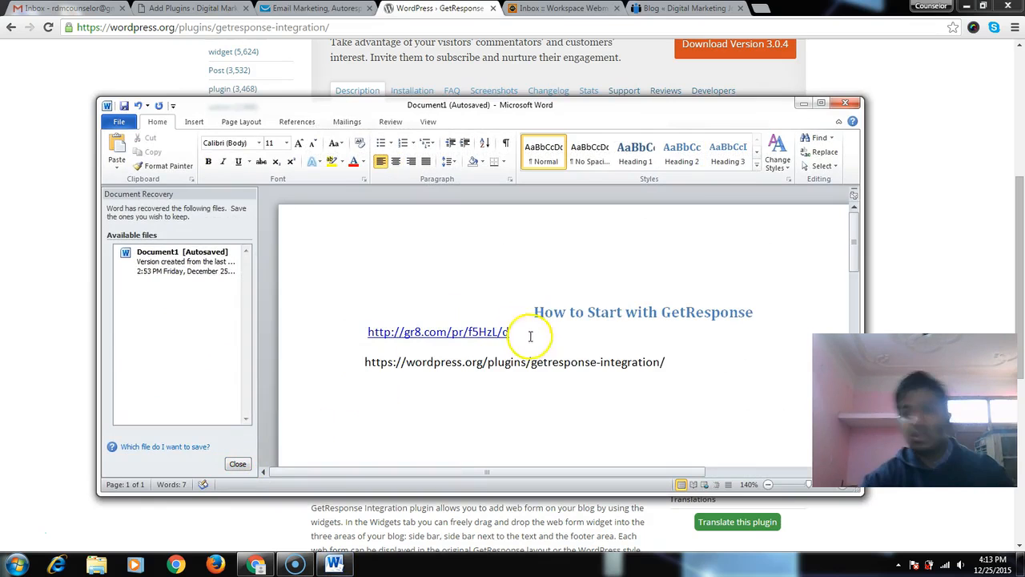
{"action": "left_click", "coordinate": [804, 104]}
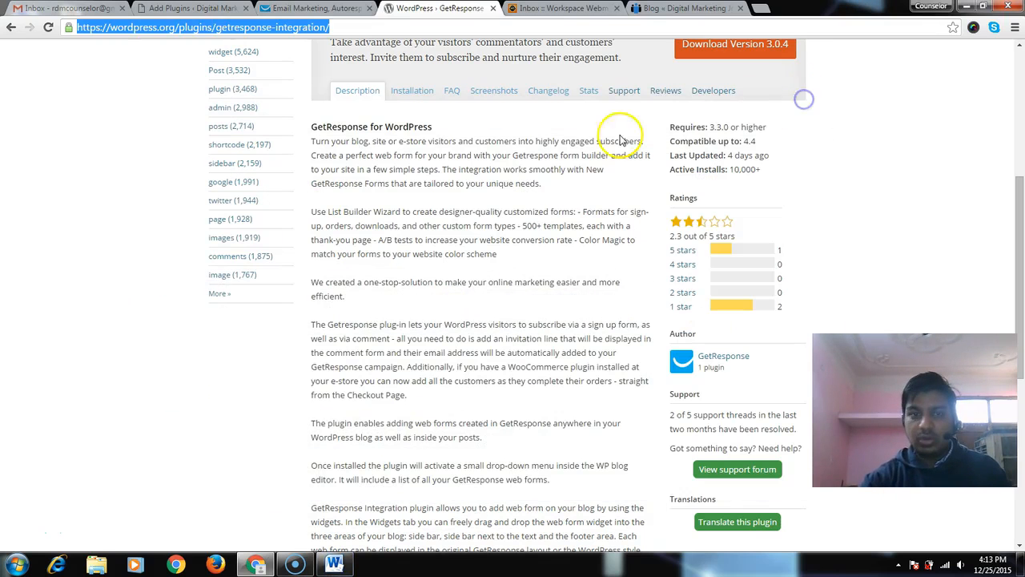
Download version 3.0.4 of the GetResponse Integration plugin.
{"action": "scroll", "coordinate": [484, 275], "scroll_direction": "up", "scroll_amount": 3}
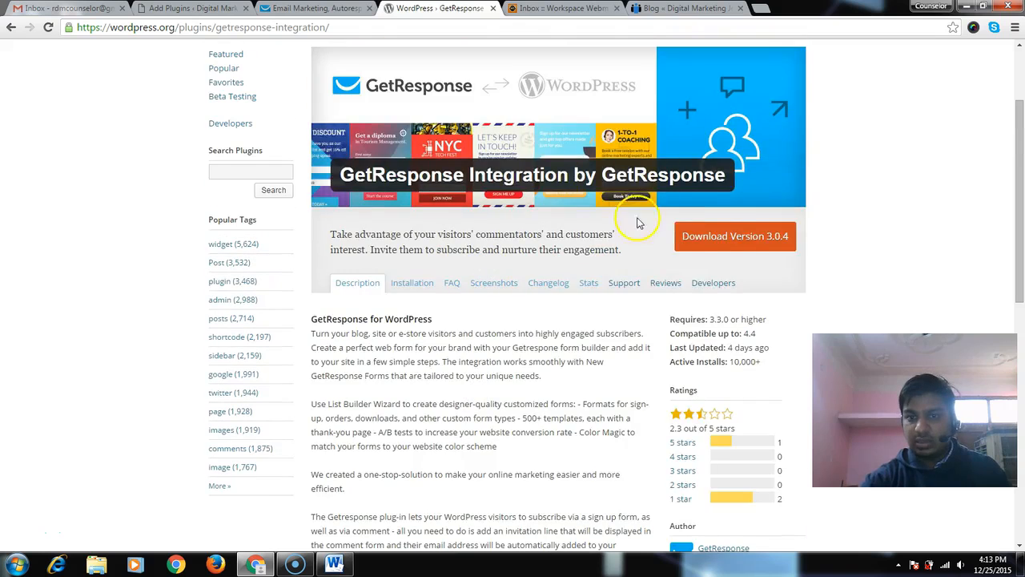
{"action": "scroll", "coordinate": [678, 368], "scroll_direction": "down", "scroll_amount": 3}
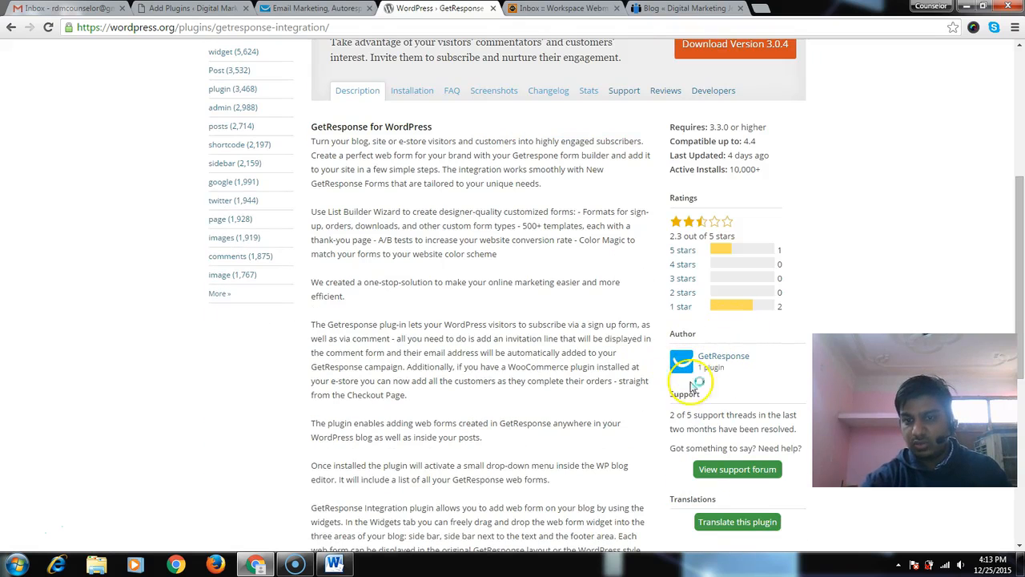
{"action": "scroll", "coordinate": [721, 370], "scroll_direction": "up", "scroll_amount": 3}
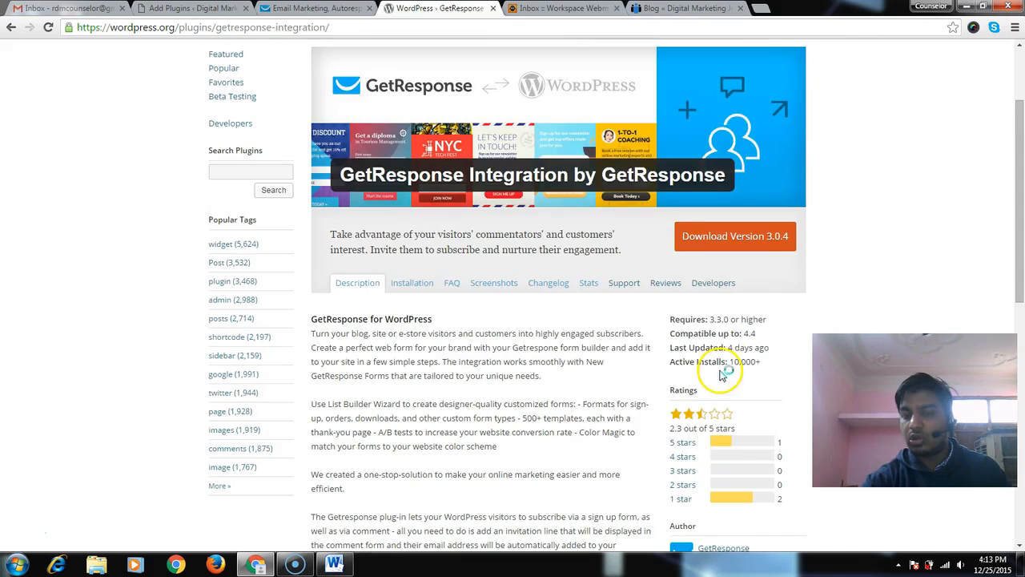
{"action": "left_click", "coordinate": [700, 236]}
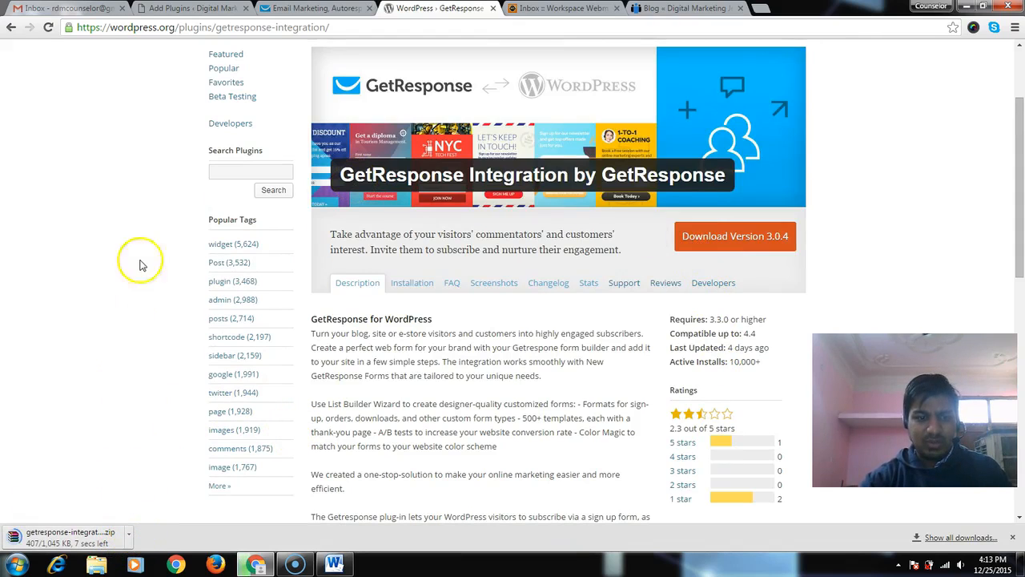
Upload getresponse-integration.zip from the Downloads folder to the WordPress site and install it as a plugin.
{"action": "left_click", "coordinate": [186, 8]}
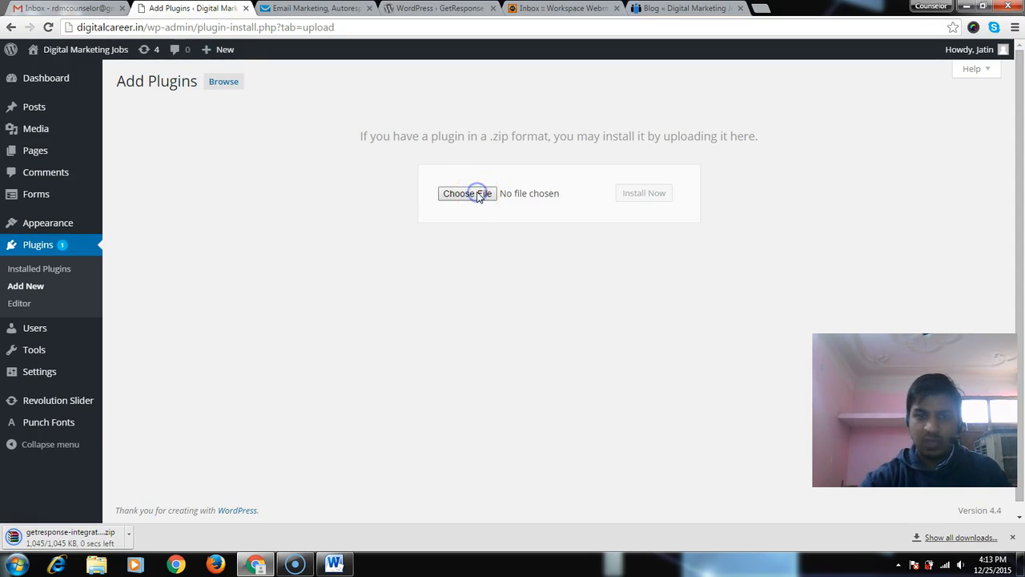
{"action": "left_click", "coordinate": [479, 195]}
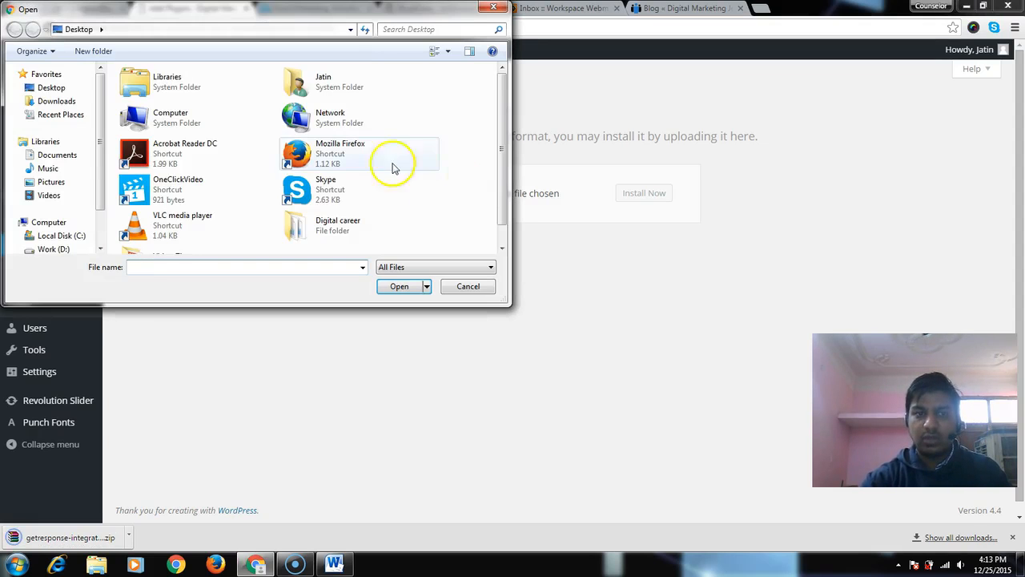
{"action": "left_click", "coordinate": [55, 101]}
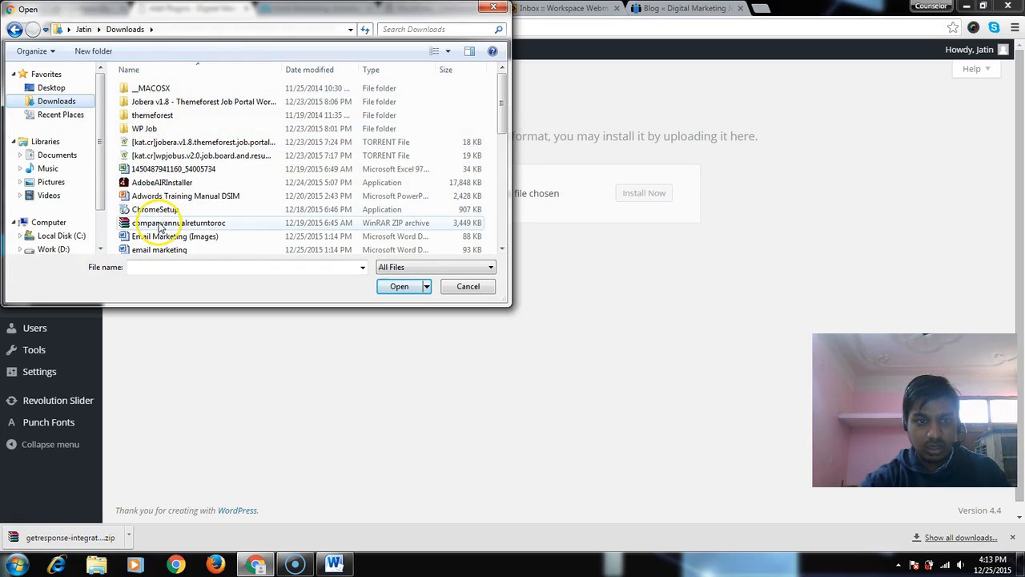
{"action": "scroll", "coordinate": [190, 236], "scroll_direction": "down", "scroll_amount": 2}
{"action": "left_click", "coordinate": [400, 143]}
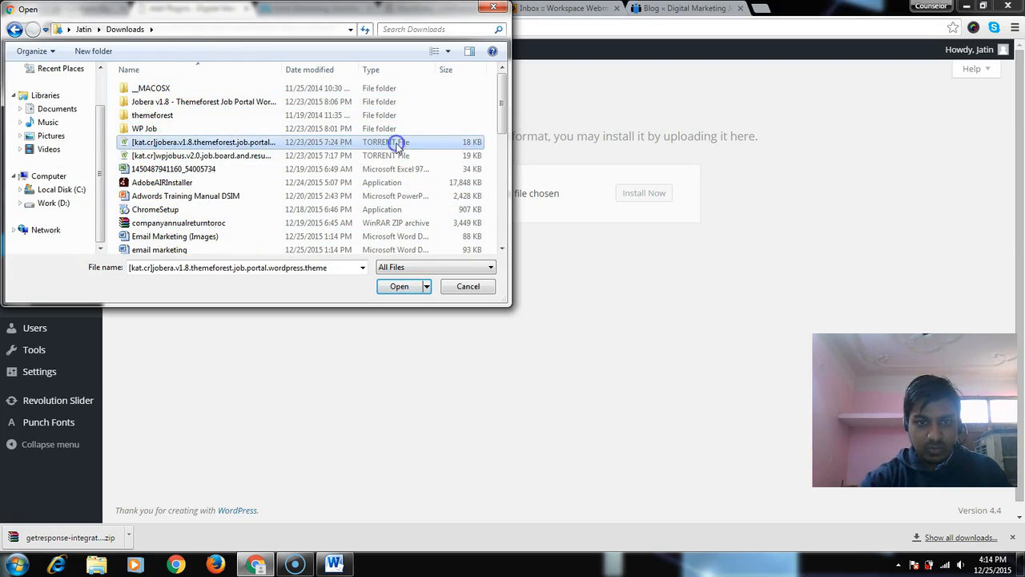
{"action": "scroll", "coordinate": [393, 149], "scroll_direction": "down", "scroll_amount": 2}
{"action": "double_click", "coordinate": [171, 206]}
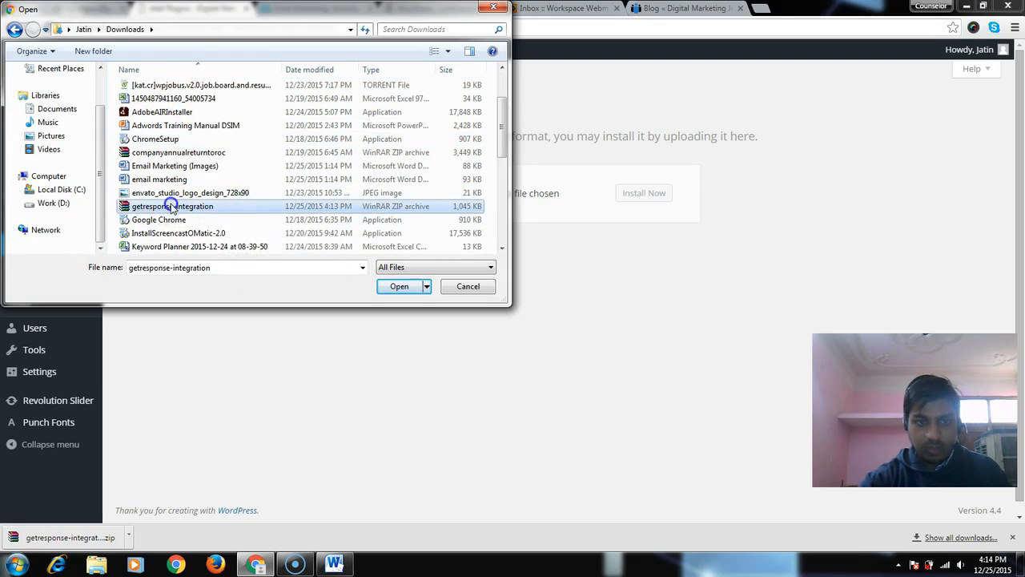
{"action": "left_click", "coordinate": [630, 194]}
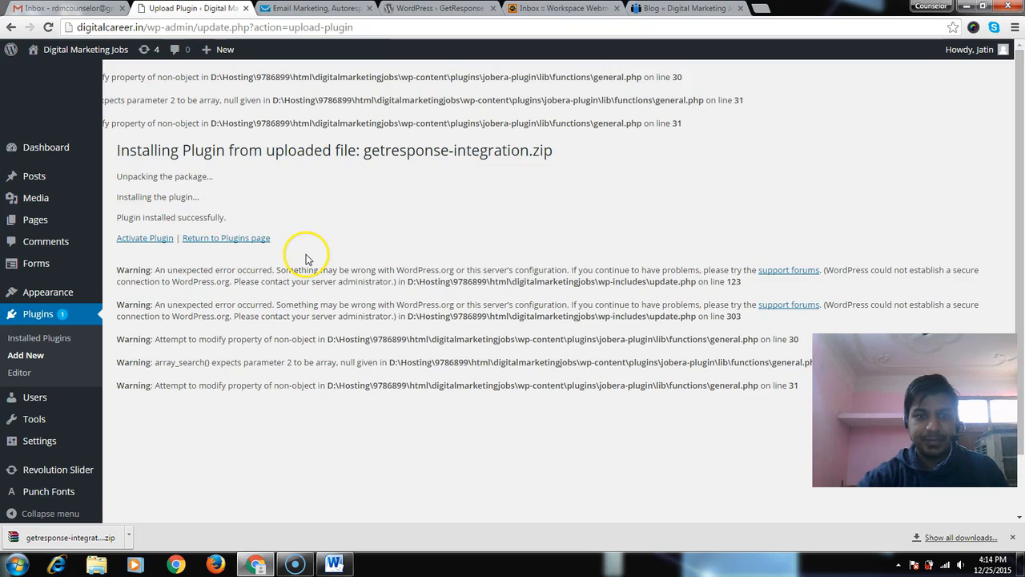
Activate the newly installed GetResponse Integration Plugin and open its settings from the list of installed plugins.
{"action": "left_click", "coordinate": [135, 243]}
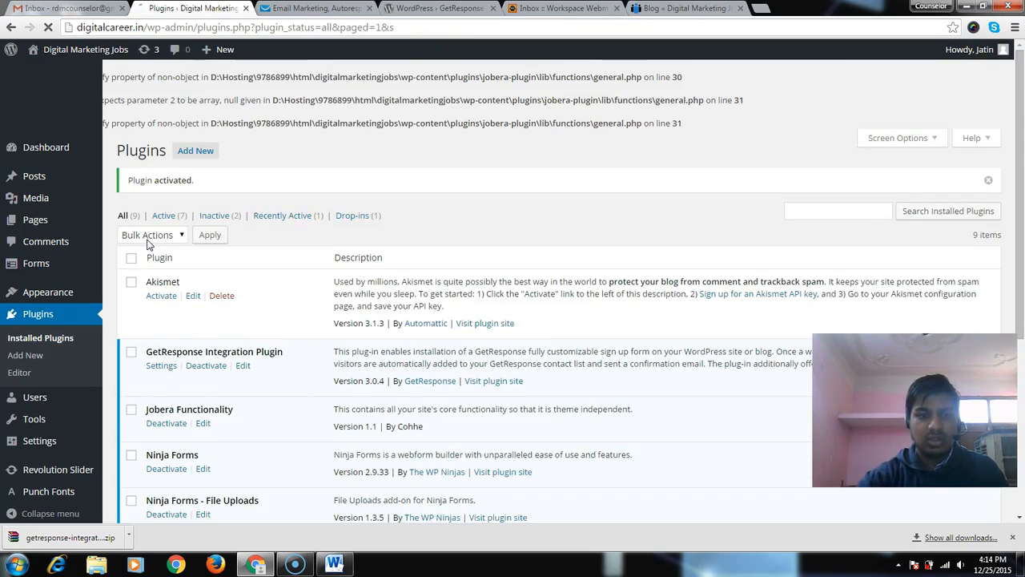
{"action": "scroll", "coordinate": [152, 245], "scroll_direction": "down", "scroll_amount": 1}
{"action": "scroll", "coordinate": [301, 206], "scroll_direction": "down", "scroll_amount": 1}
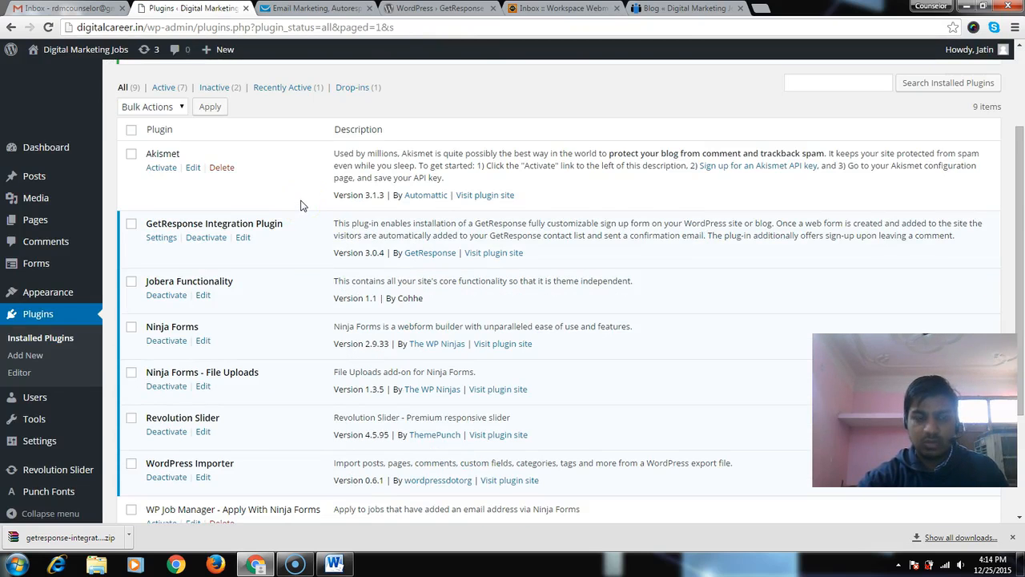
{"action": "scroll", "coordinate": [301, 206], "scroll_direction": "up", "scroll_amount": 2}
{"action": "left_click_drag", "start_coordinate": [117, 77], "coordinate": [636, 121]}
{"action": "left_click", "coordinate": [652, 152]}
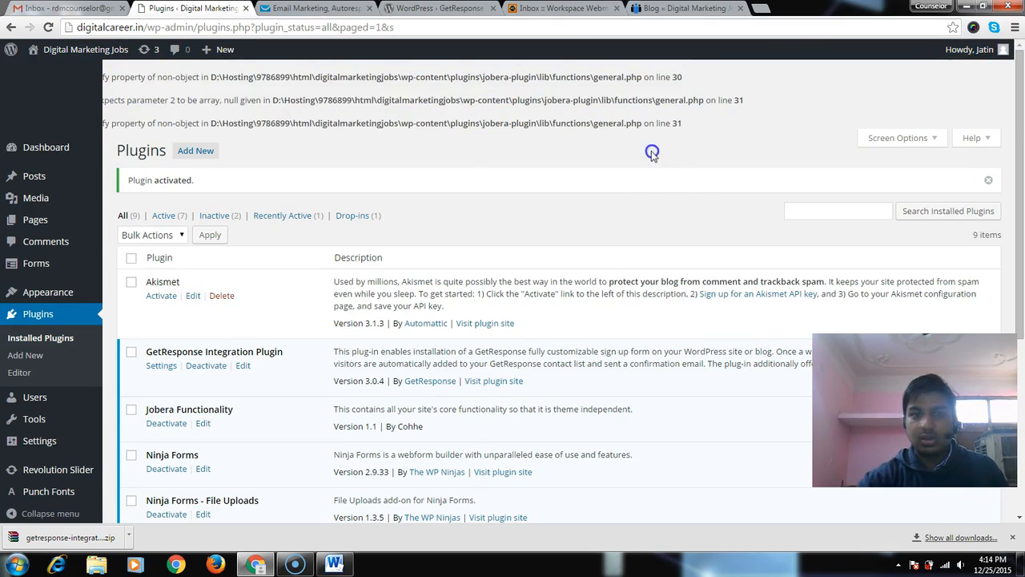
{"action": "scroll", "coordinate": [384, 270], "scroll_direction": "down", "scroll_amount": 3}
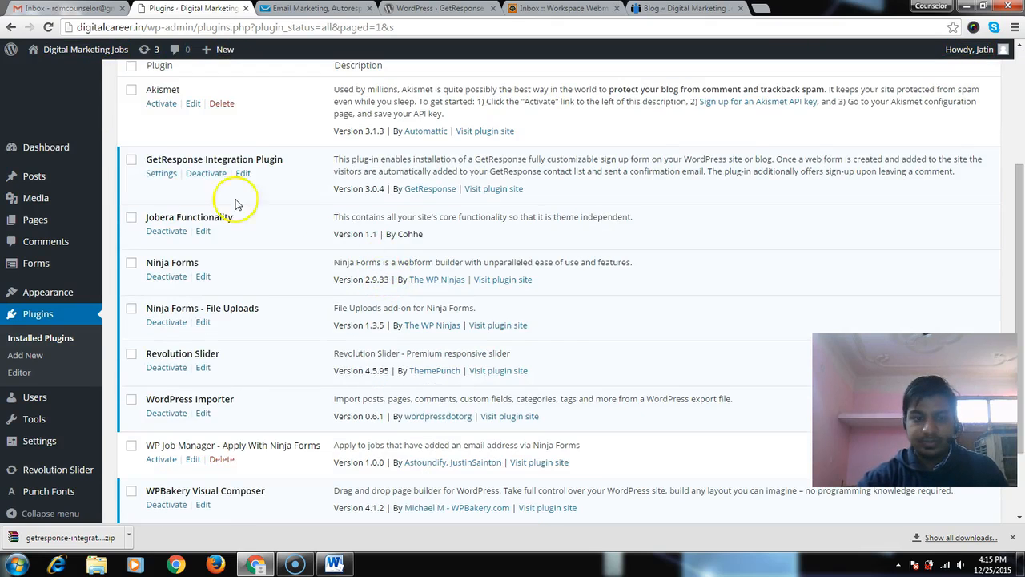
{"action": "left_click", "coordinate": [165, 178]}
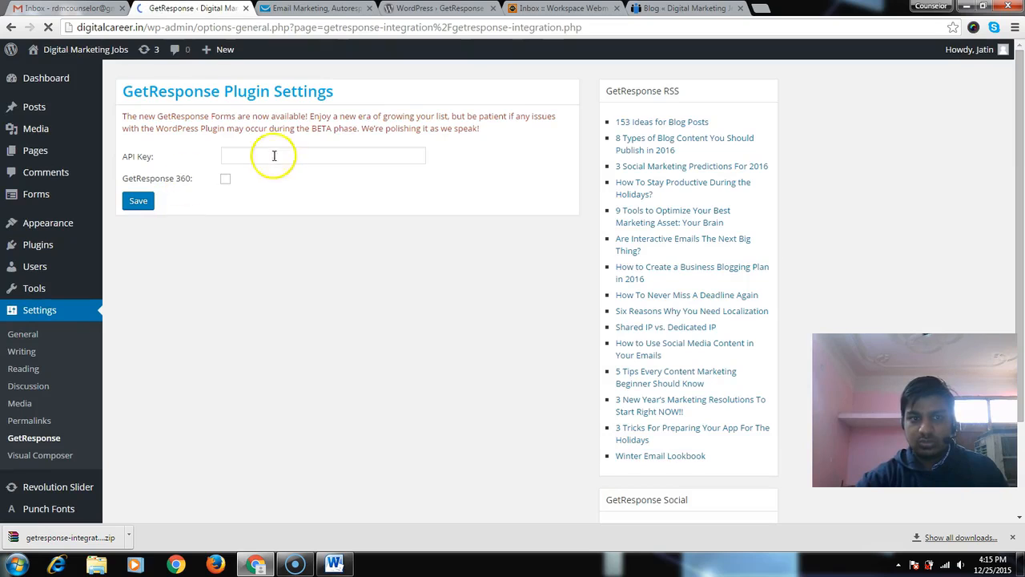
Open the GetResponse account details in a new browser tab and copy the secret API key from the API & OAuth page.
{"action": "left_click", "coordinate": [238, 156]}
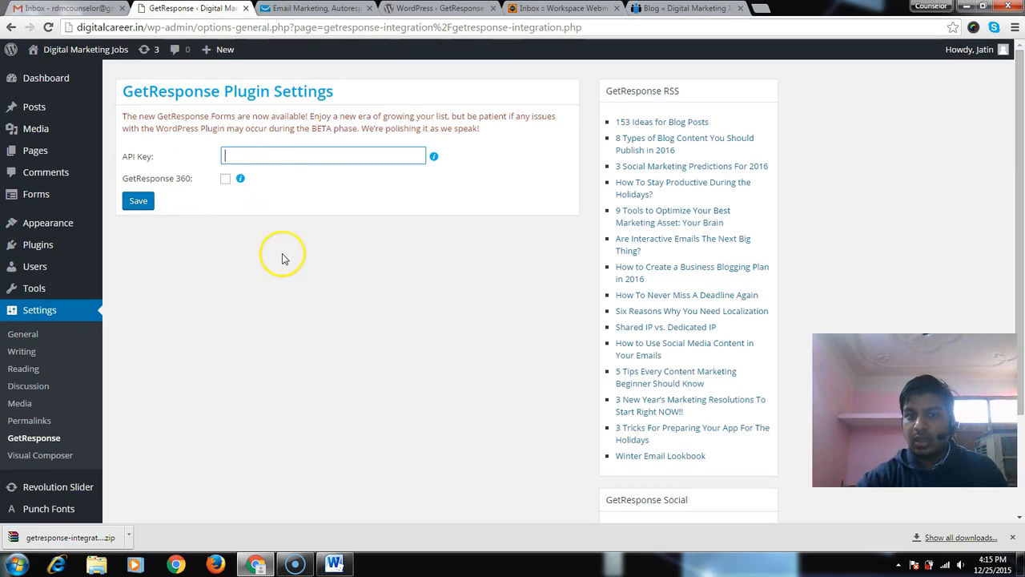
{"action": "left_click", "coordinate": [317, 10]}
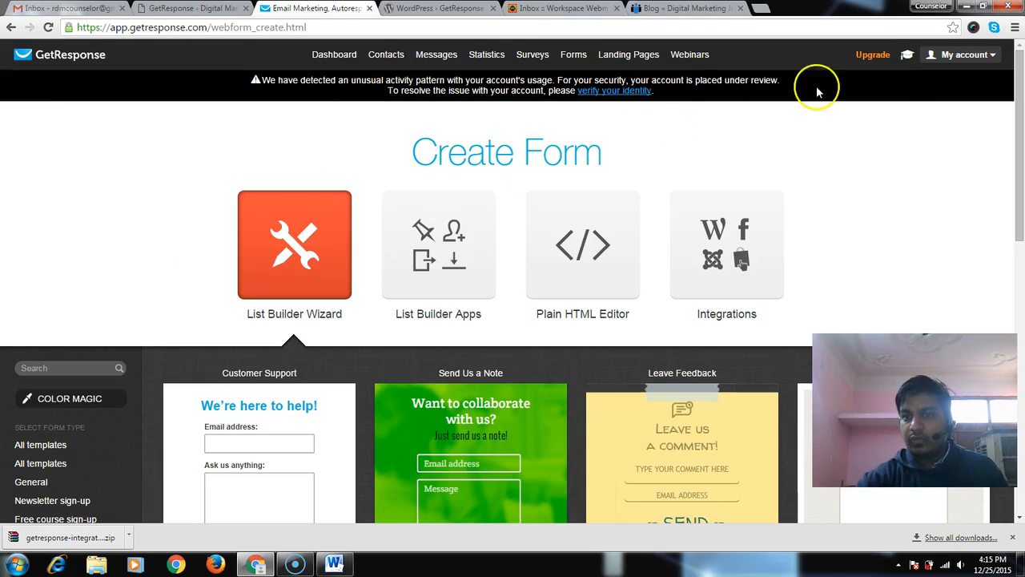
{"action": "left_click", "coordinate": [965, 54]}
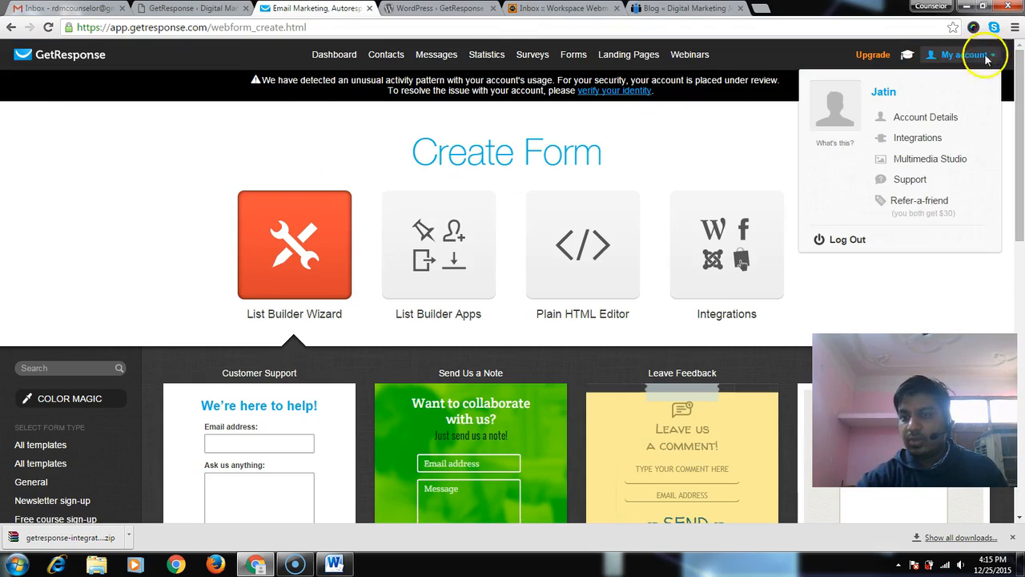
{"action": "right_click", "coordinate": [897, 122]}
{"action": "left_click", "coordinate": [898, 127]}
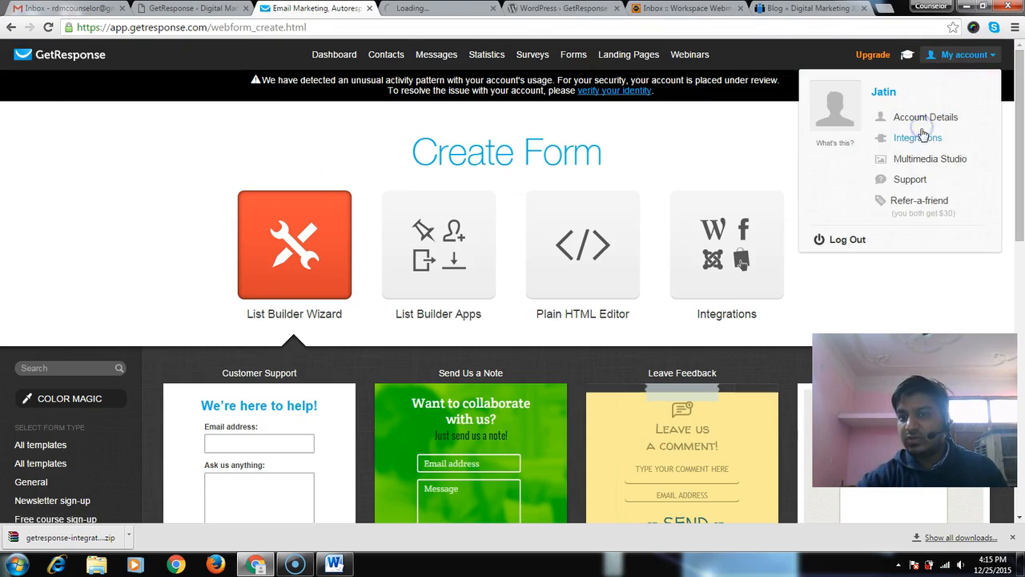
{"action": "left_click", "coordinate": [405, 8]}
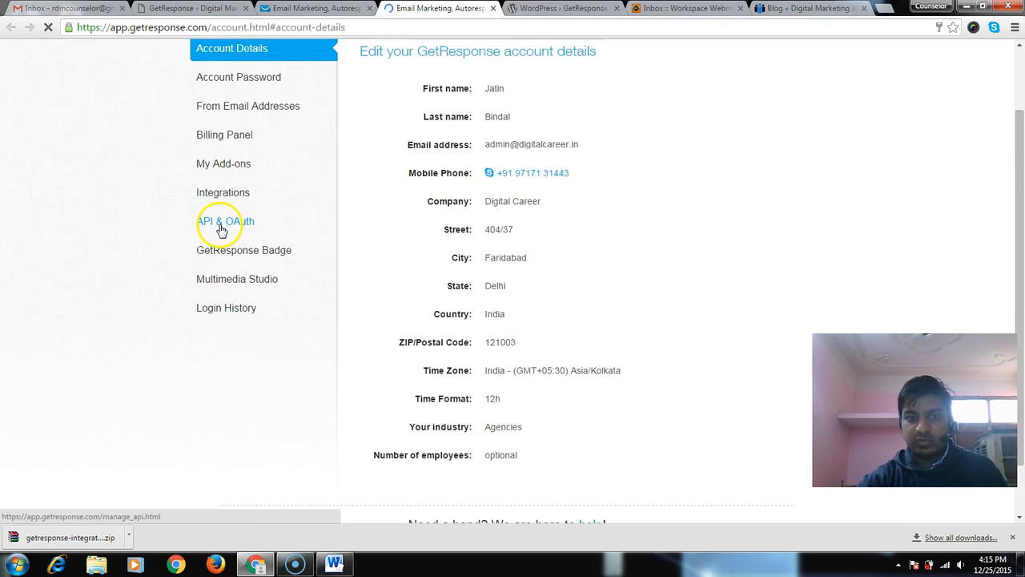
{"action": "left_click", "coordinate": [221, 230]}
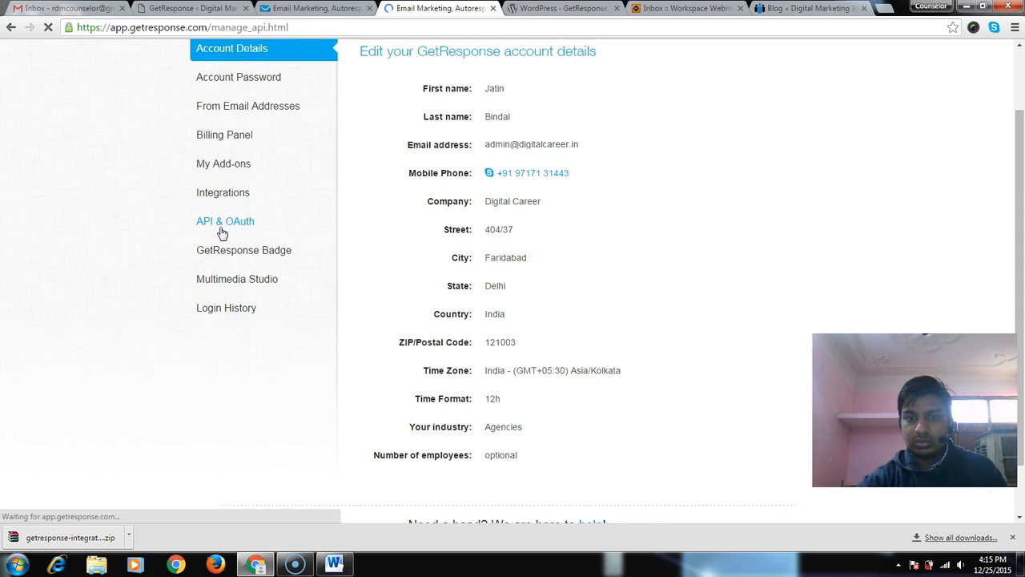
{"action": "left_click", "coordinate": [665, 205]}
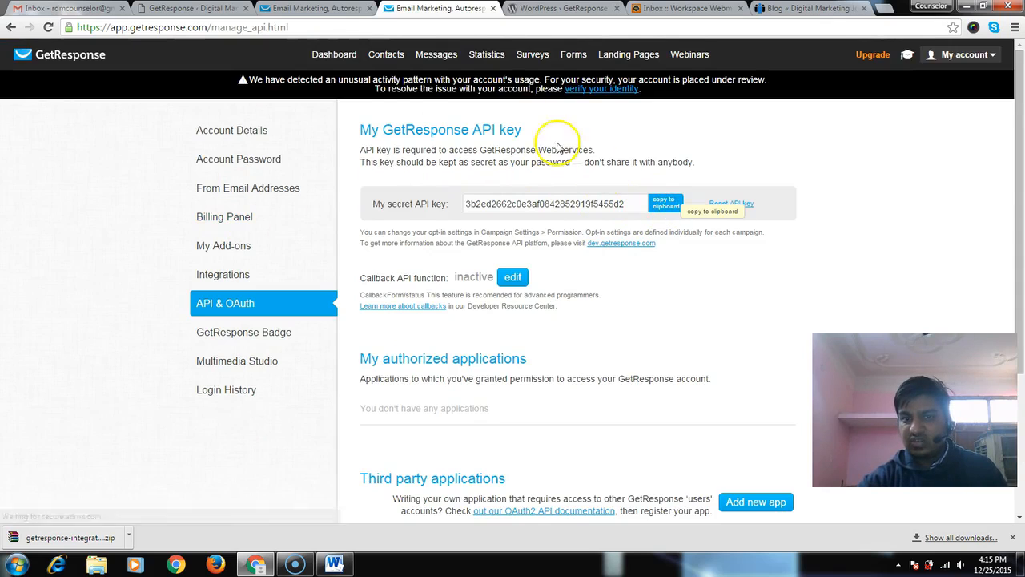
Paste the copied API key into the GetResponse plugin settings in WordPress and save them.
{"action": "left_click", "coordinate": [313, 8]}
{"action": "left_click", "coordinate": [193, 8]}
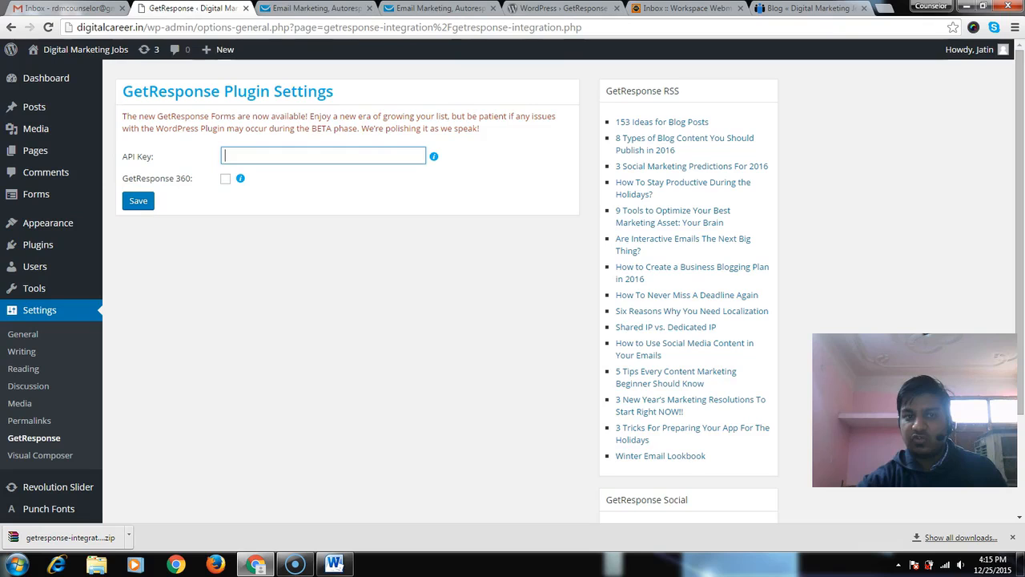
{"action": "right_click", "coordinate": [291, 156]}
{"action": "left_click", "coordinate": [342, 234]}
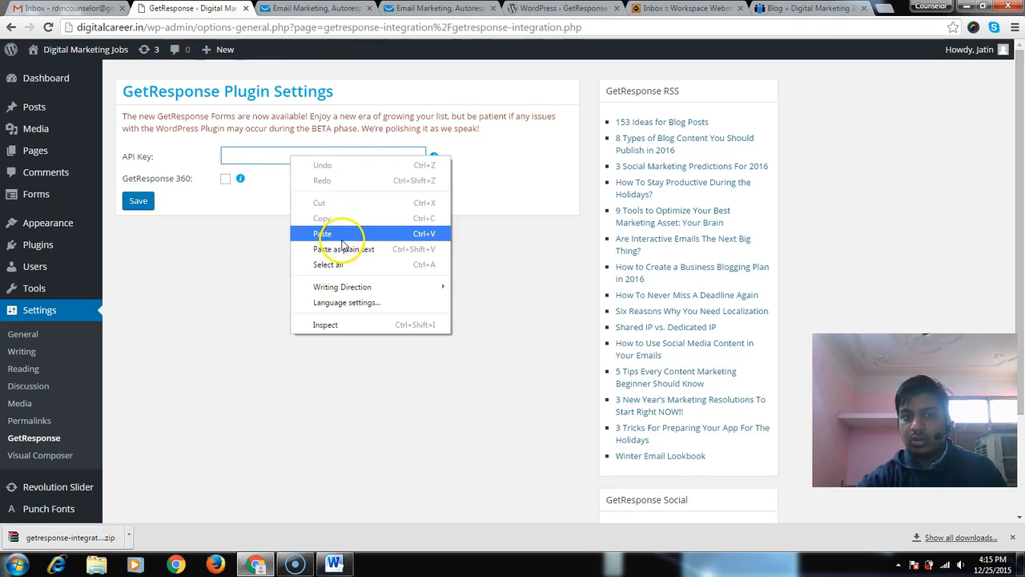
{"action": "left_click", "coordinate": [140, 201]}
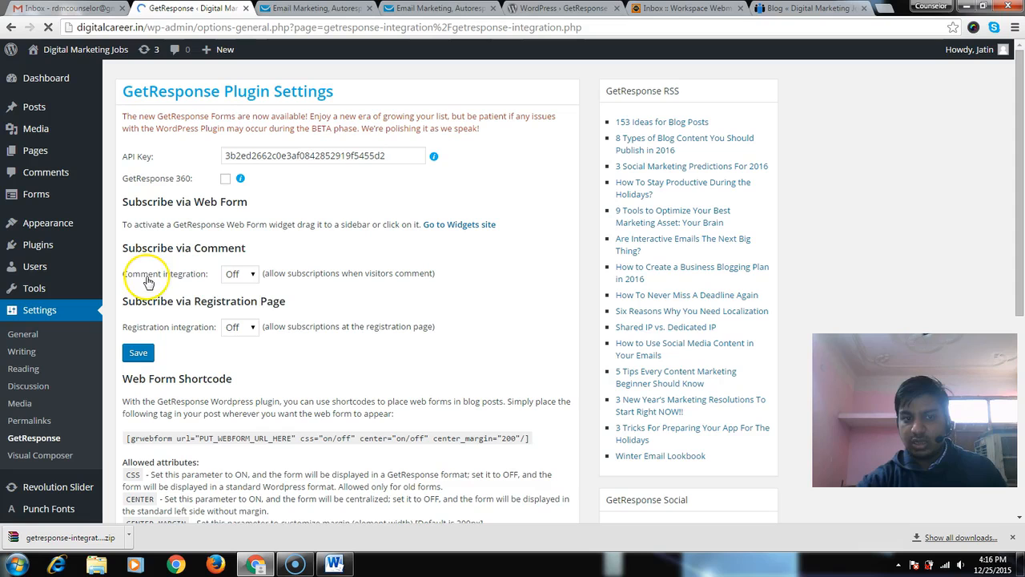
Turn on comment integration in the GetResponse plugin settings, with the existing admin campaign as its target.
{"action": "left_click", "coordinate": [241, 276]}
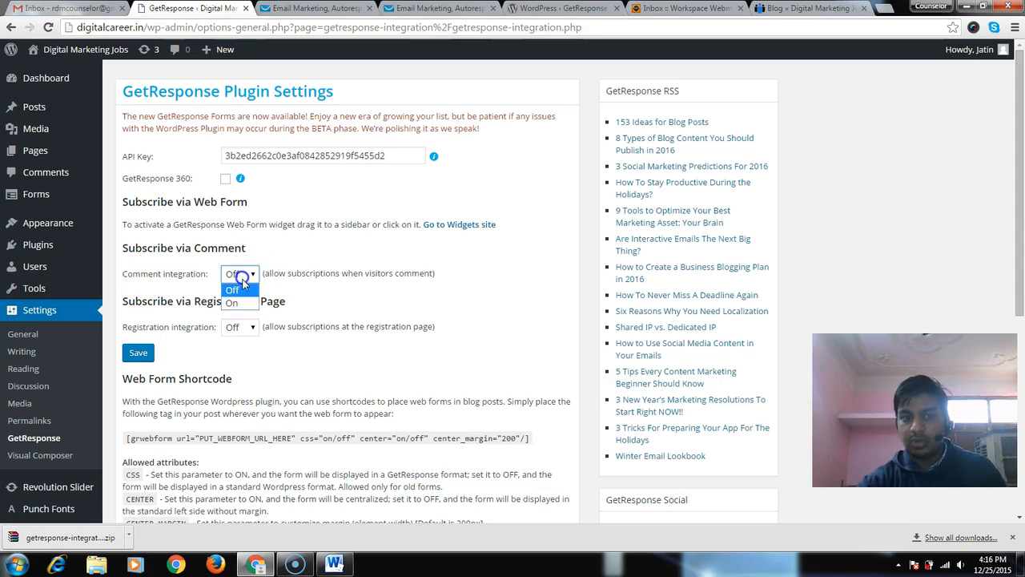
{"action": "left_click", "coordinate": [235, 305]}
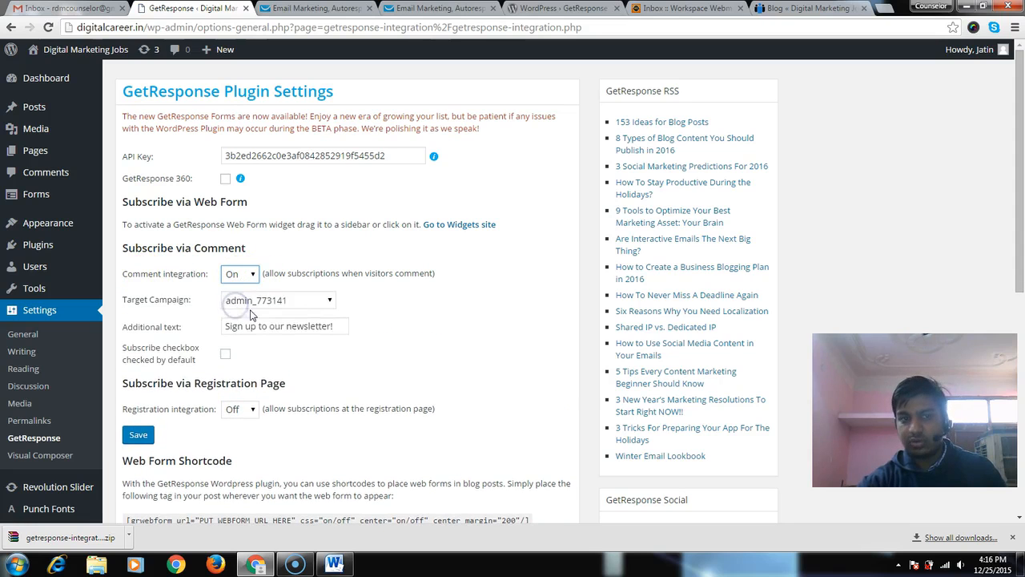
{"action": "scroll", "coordinate": [398, 315], "scroll_direction": "down", "scroll_amount": 1}
{"action": "left_click", "coordinate": [306, 233]}
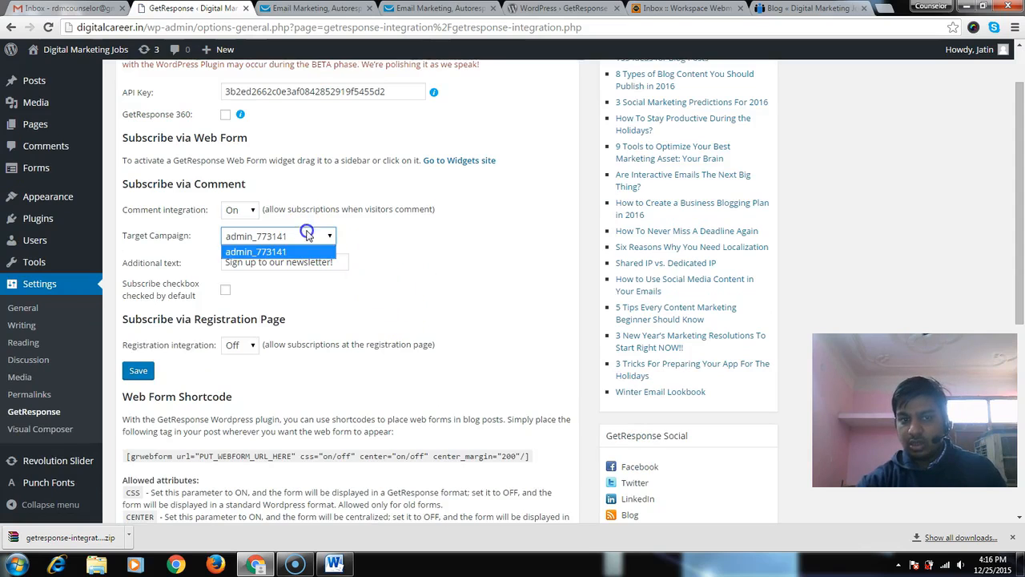
{"action": "left_click", "coordinate": [306, 234]}
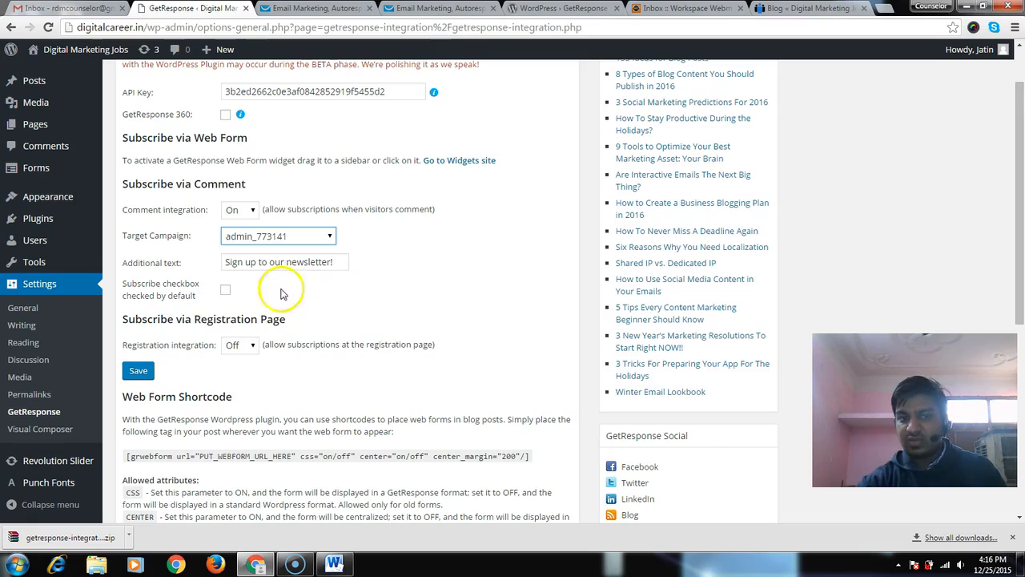
Turn on registration integration for the registration page and save the GetResponse plugin settings.
{"action": "scroll", "coordinate": [252, 335], "scroll_direction": "down", "scroll_amount": 1}
{"action": "left_click", "coordinate": [248, 281]}
{"action": "left_click", "coordinate": [240, 310]}
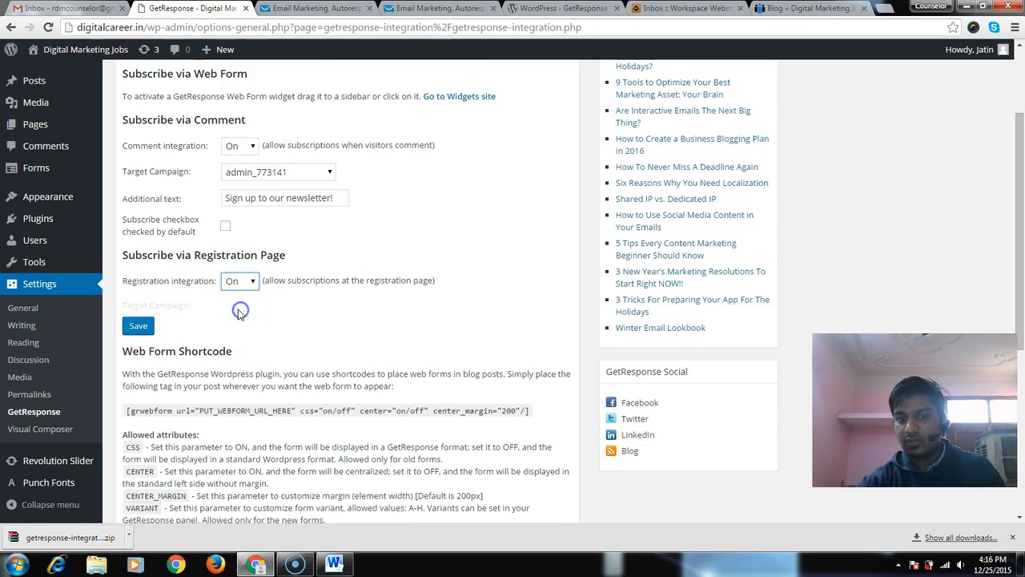
{"action": "left_click", "coordinate": [137, 391]}
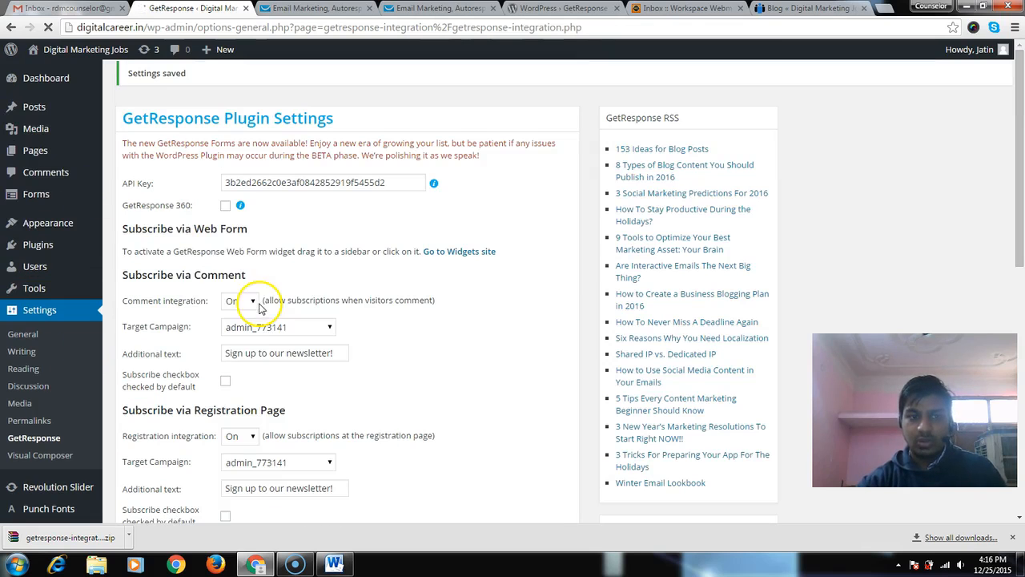
Add the GetResponse Web Form widget to the Blog Sidebar below Search and check which web forms it offers.
{"action": "mouse_move", "coordinate": [53, 293]}
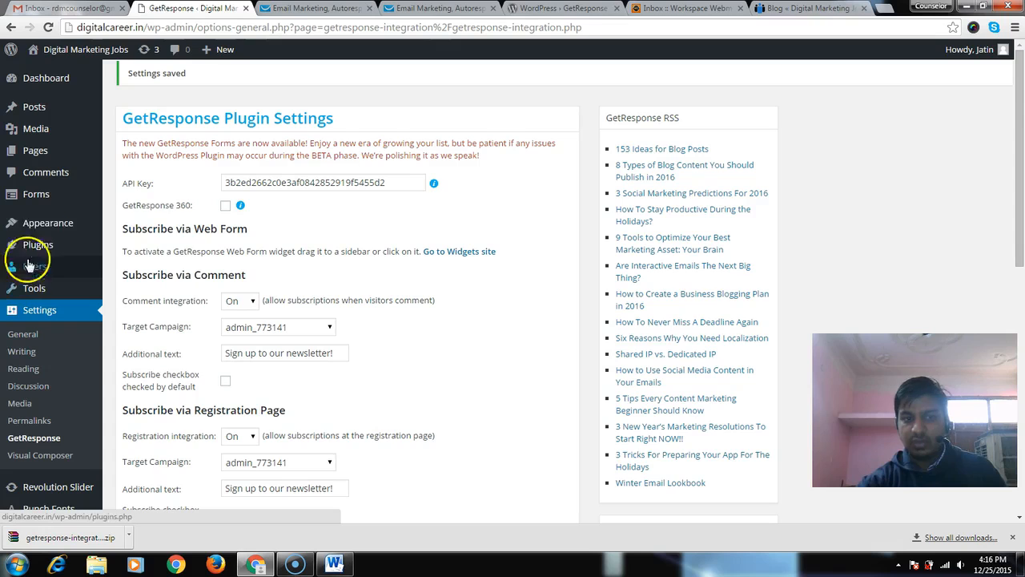
{"action": "mouse_move", "coordinate": [50, 221]}
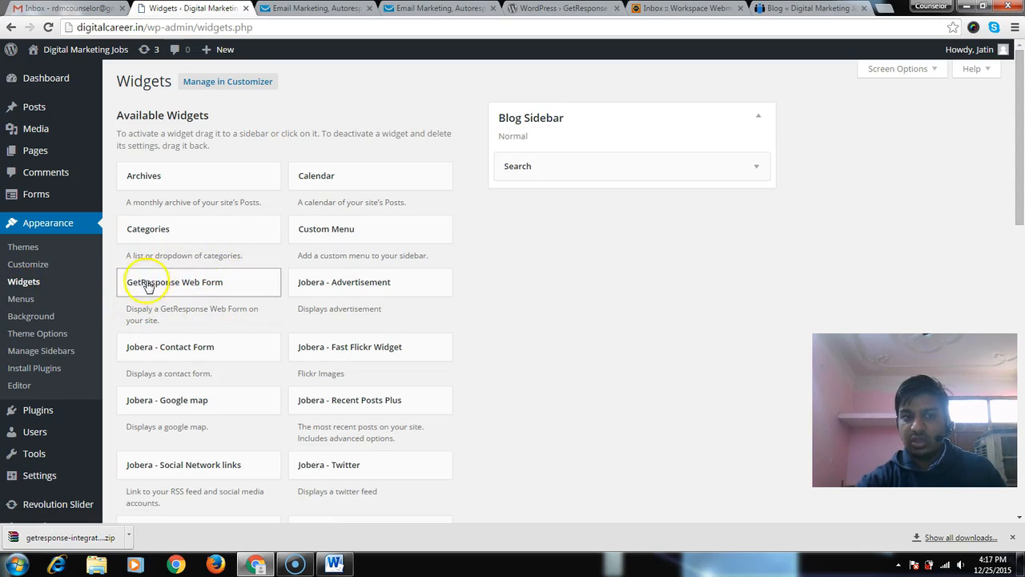
{"action": "left_click_drag", "start_coordinate": [143, 288], "coordinate": [547, 199]}
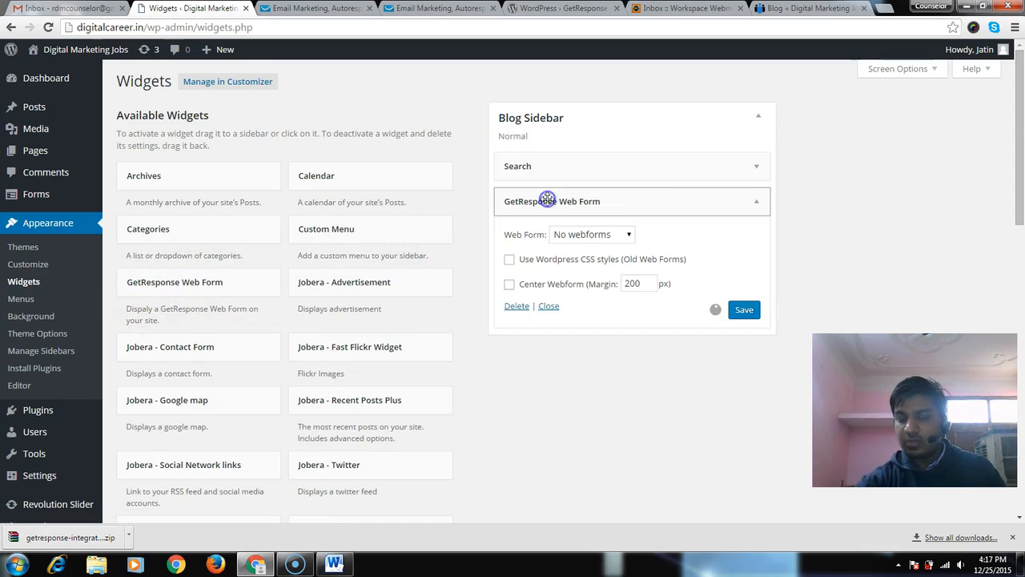
{"action": "left_click", "coordinate": [582, 235]}
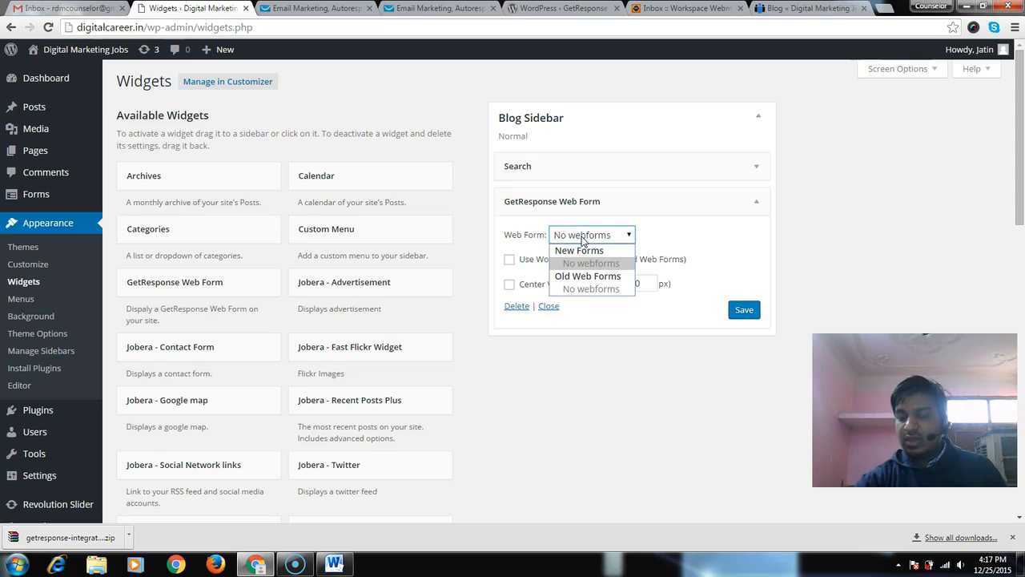
Return to GetResponse's Create Form page and show the Free course sign-up form templates.
{"action": "left_click", "coordinate": [435, 8]}
{"action": "left_click", "coordinate": [314, 8]}
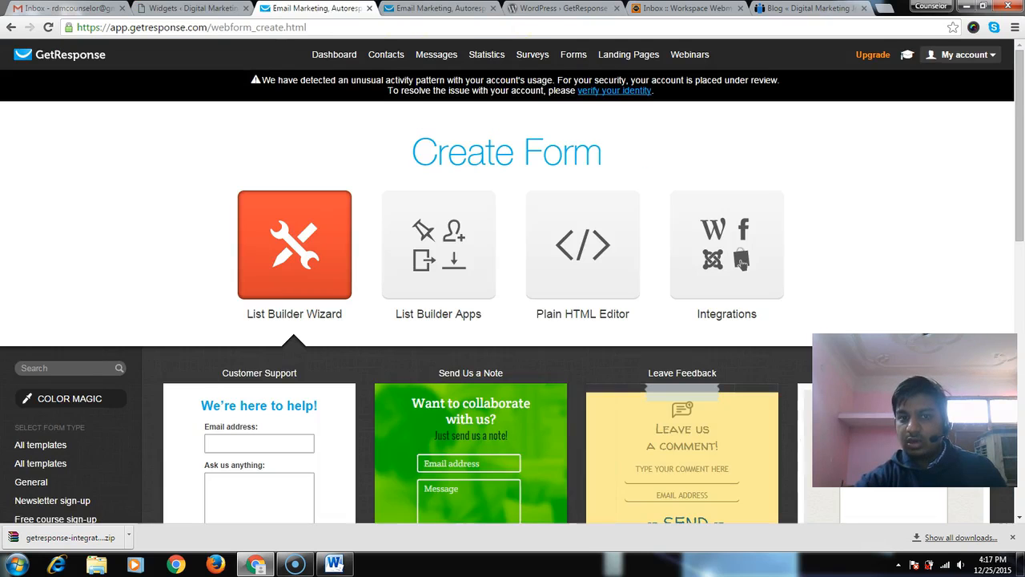
{"action": "scroll", "coordinate": [403, 290], "scroll_direction": "down", "scroll_amount": 1}
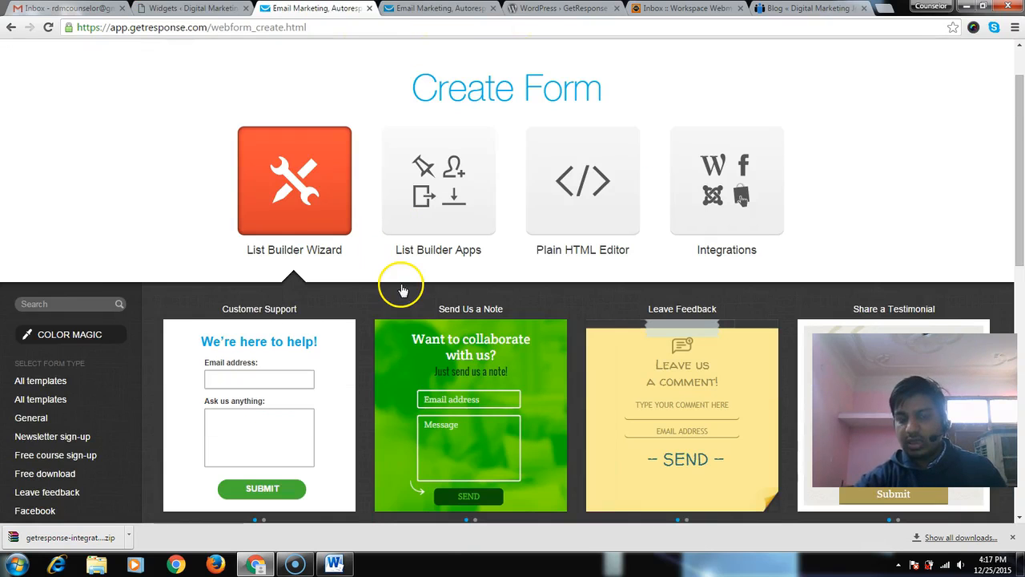
{"action": "scroll", "coordinate": [385, 271], "scroll_direction": "down", "scroll_amount": 4}
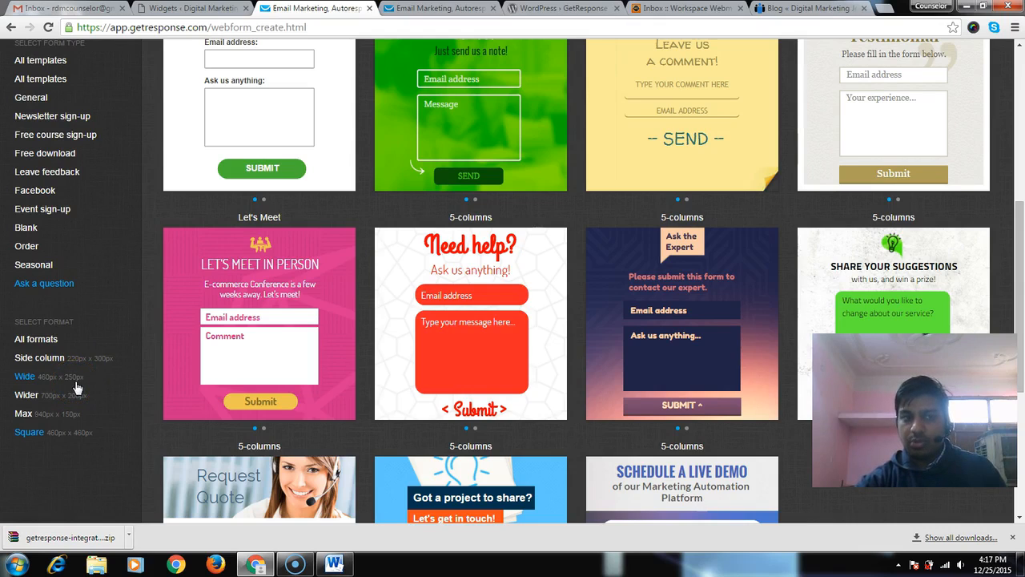
{"action": "left_click", "coordinate": [62, 140]}
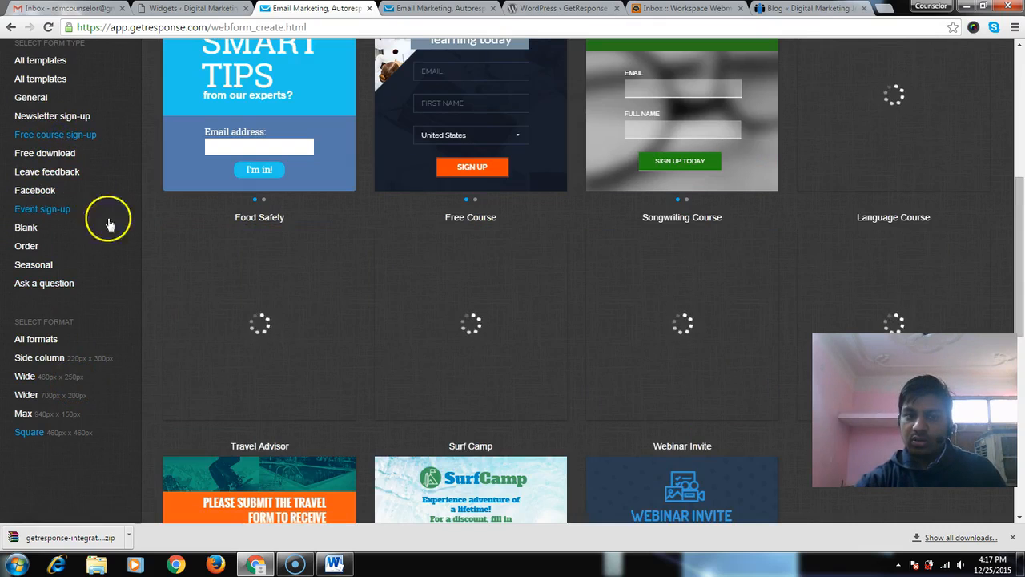
Look over the free course sign-up templates and check the site's blog page before returning to the template gallery.
{"action": "scroll", "coordinate": [211, 319], "scroll_direction": "up", "scroll_amount": 2}
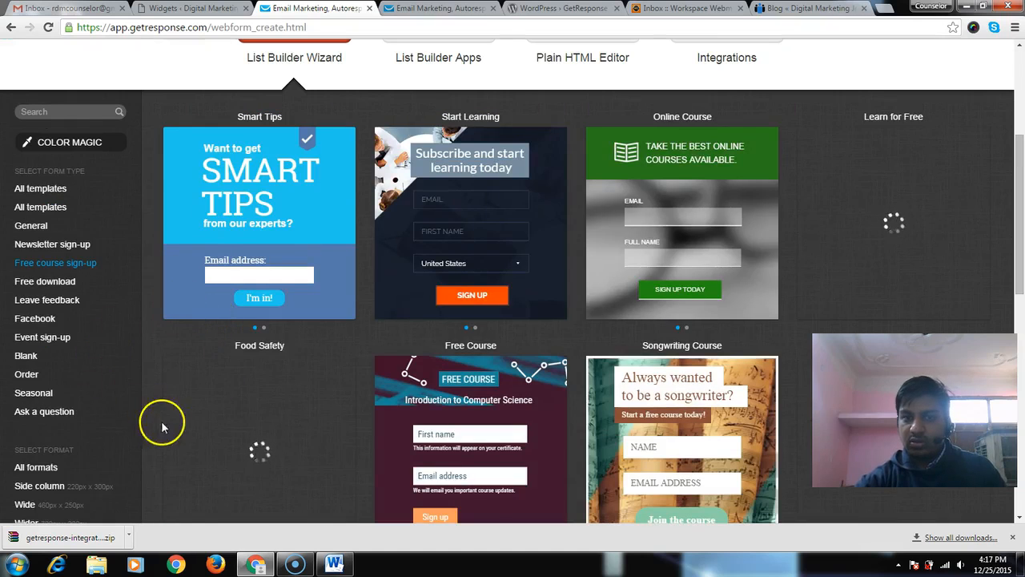
{"action": "scroll", "coordinate": [527, 298], "scroll_direction": "down", "scroll_amount": 1}
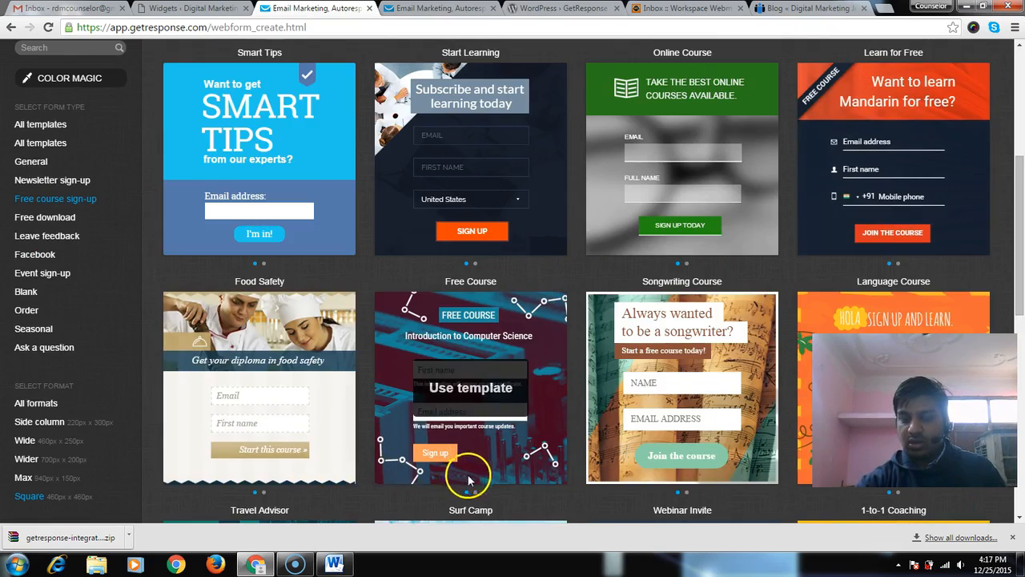
{"action": "scroll", "coordinate": [569, 495], "scroll_direction": "down", "scroll_amount": 1}
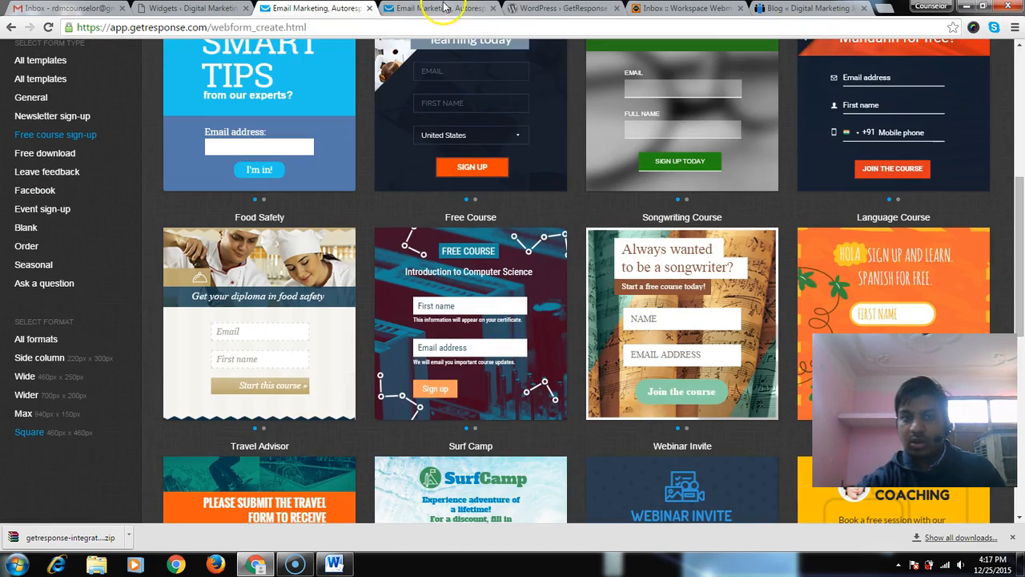
{"action": "left_click", "coordinate": [763, 7]}
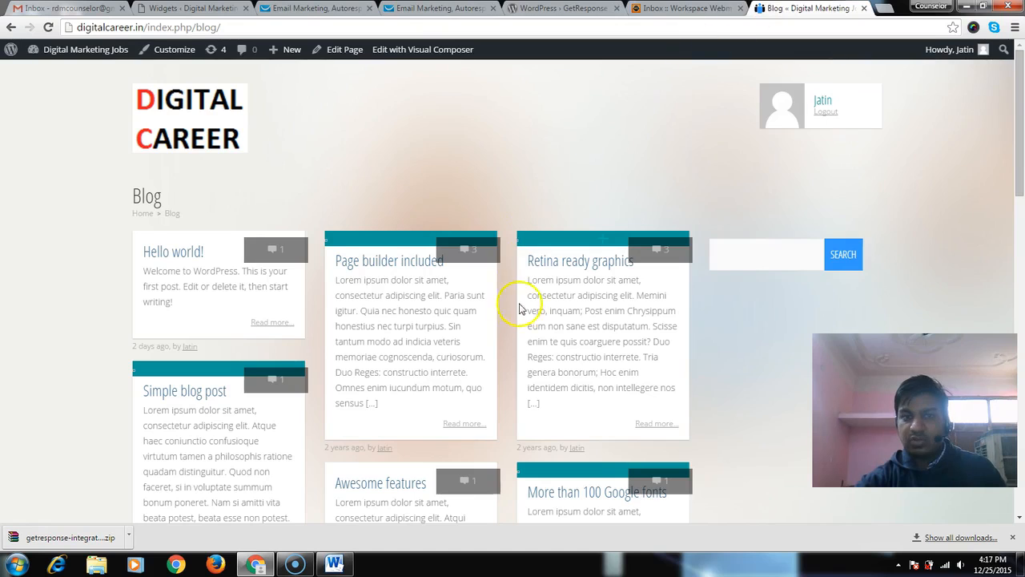
{"action": "scroll", "coordinate": [521, 312], "scroll_direction": "down", "scroll_amount": 3}
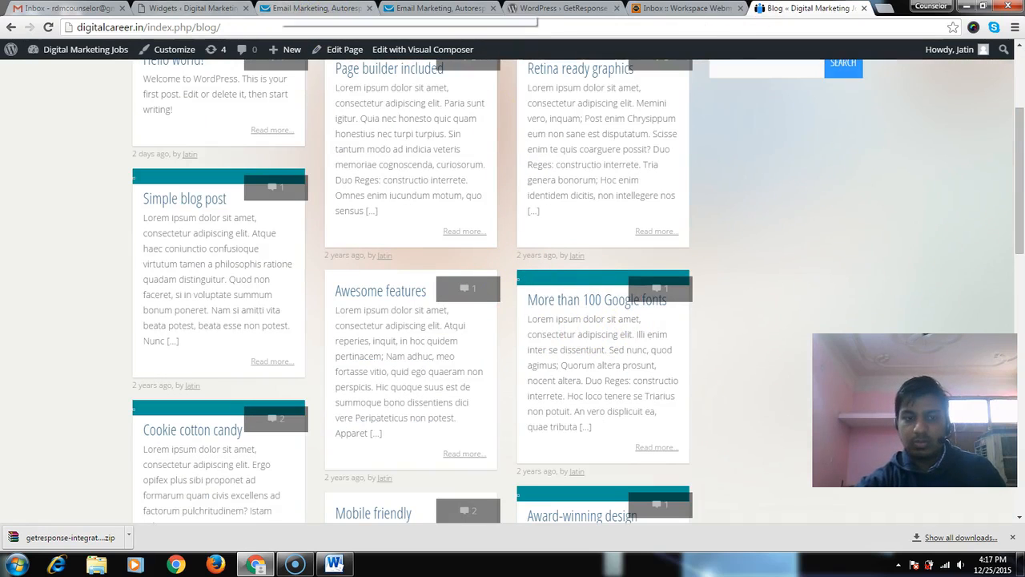
{"action": "left_click", "coordinate": [161, 8]}
{"action": "left_click", "coordinate": [454, 8]}
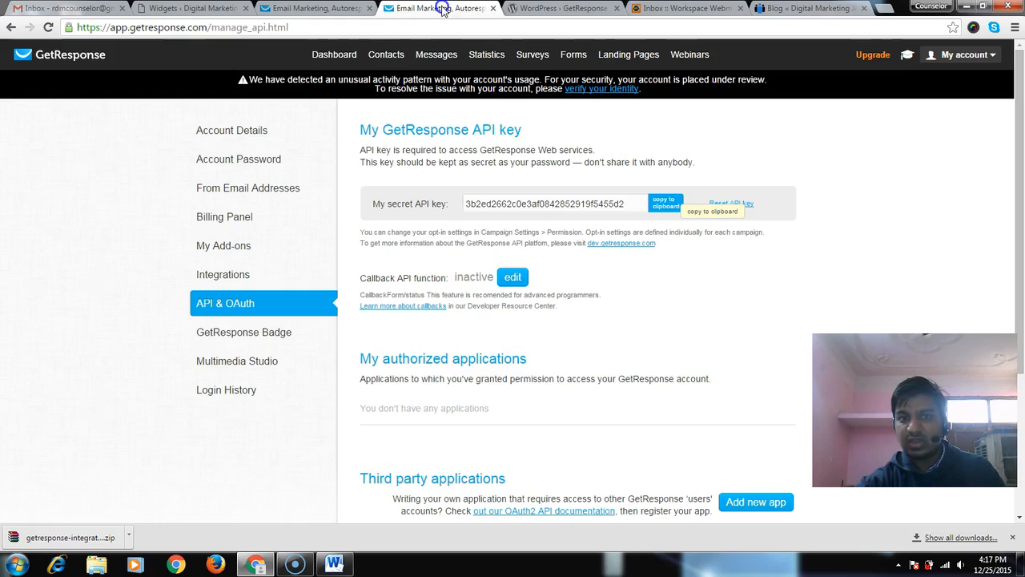
{"action": "left_click", "coordinate": [345, 10]}
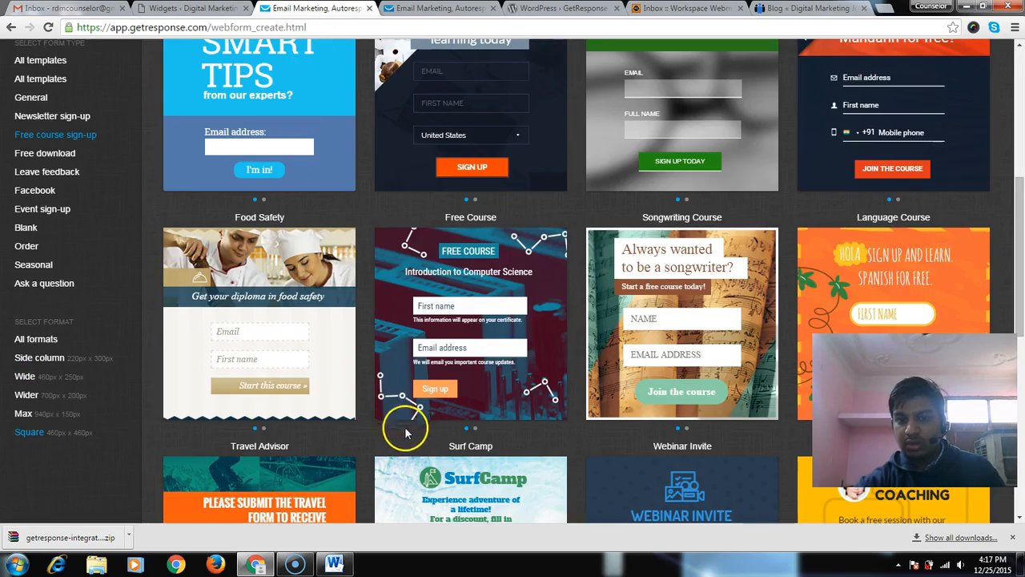
Create the form from the square Smarter Learning template in the free course sign-up gallery.
{"action": "scroll", "coordinate": [533, 490], "scroll_direction": "down", "scroll_amount": 3}
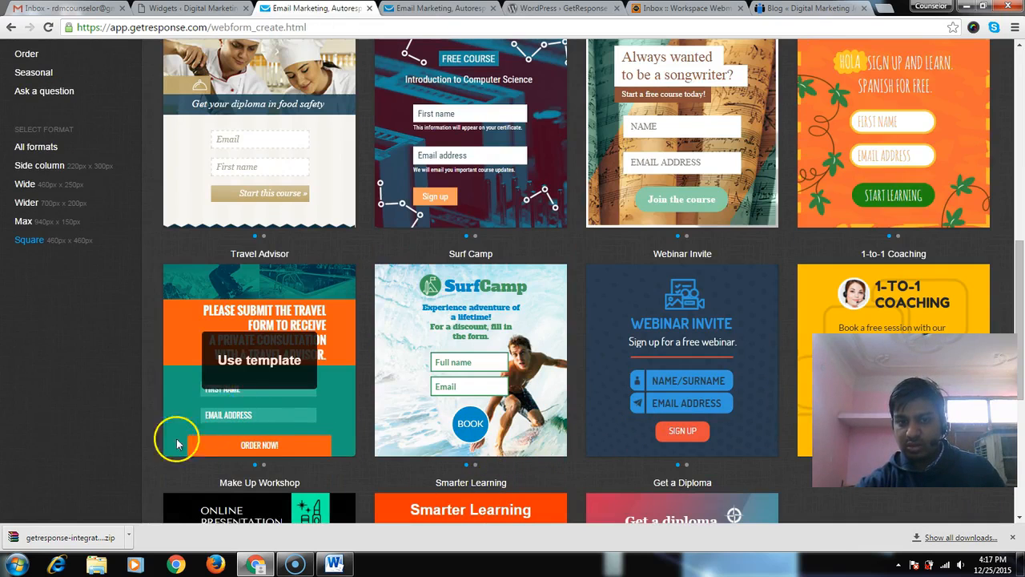
{"action": "scroll", "coordinate": [171, 476], "scroll_direction": "down", "scroll_amount": 3}
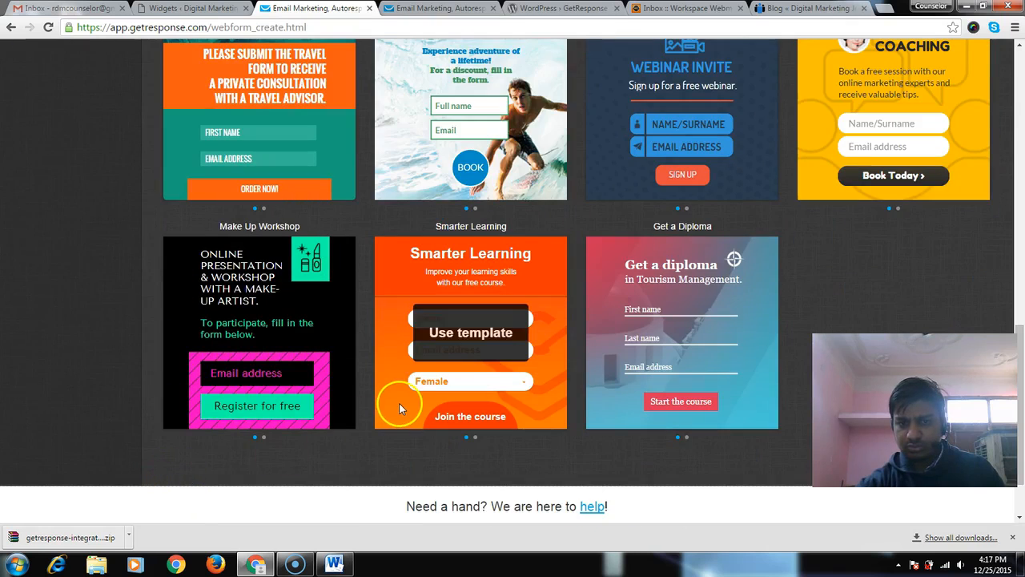
{"action": "scroll", "coordinate": [339, 412], "scroll_direction": "up", "scroll_amount": 2}
{"action": "scroll", "coordinate": [335, 408], "scroll_direction": "up", "scroll_amount": 2}
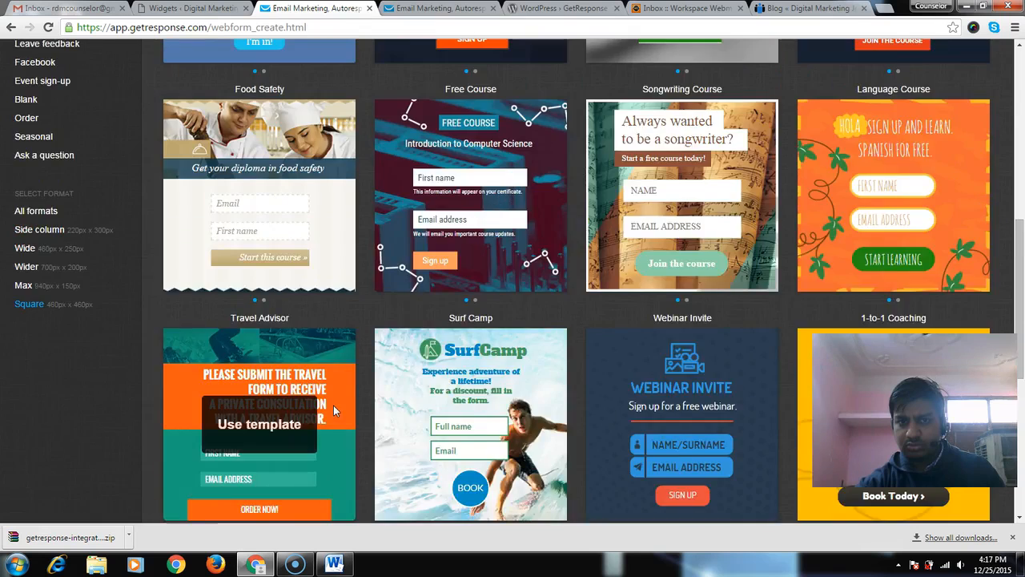
{"action": "scroll", "coordinate": [333, 406], "scroll_direction": "down", "scroll_amount": 3}
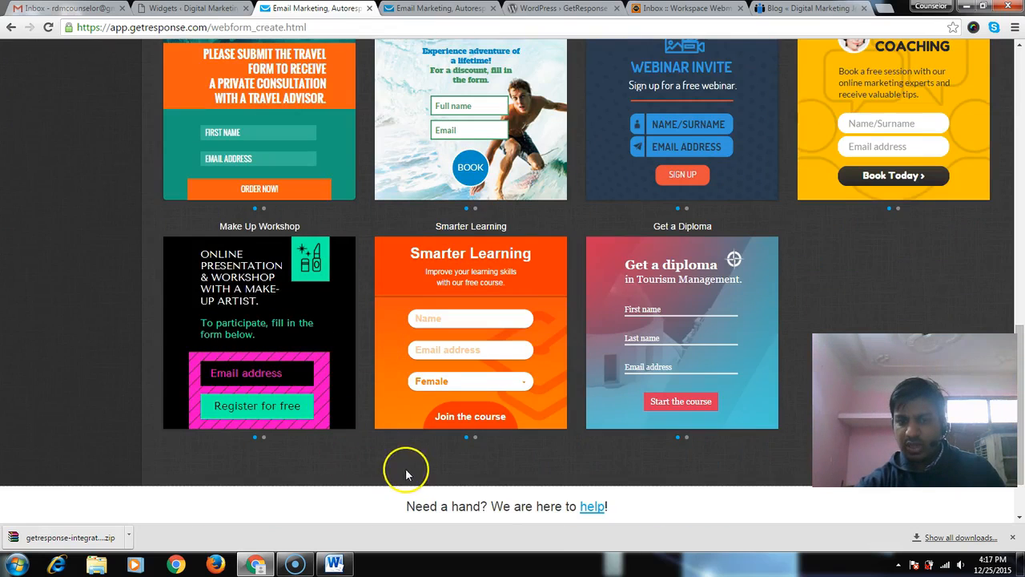
{"action": "left_click", "coordinate": [415, 330]}
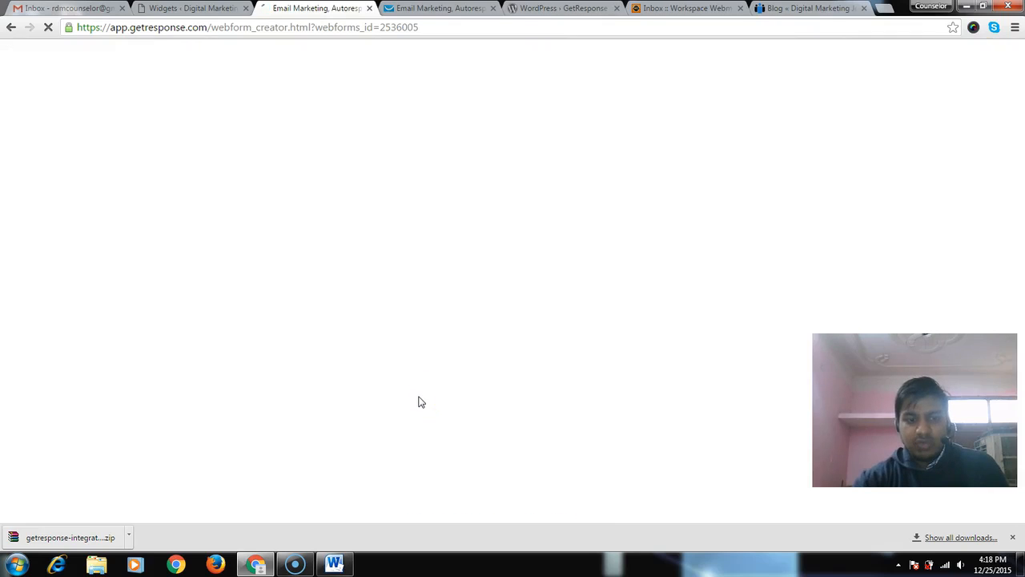
{"action": "left_click", "coordinate": [422, 393]}
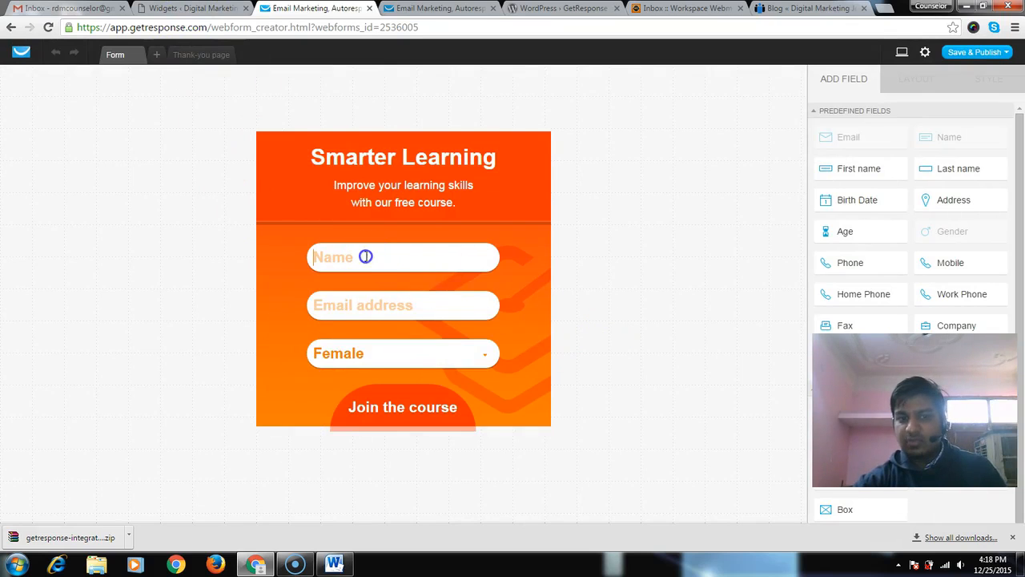
Delete the gender selection field from the Smarter Learning form.
{"action": "left_click", "coordinate": [365, 257]}
{"action": "left_click", "coordinate": [373, 312]}
{"action": "left_click", "coordinate": [396, 366]}
{"action": "left_click", "coordinate": [486, 357]}
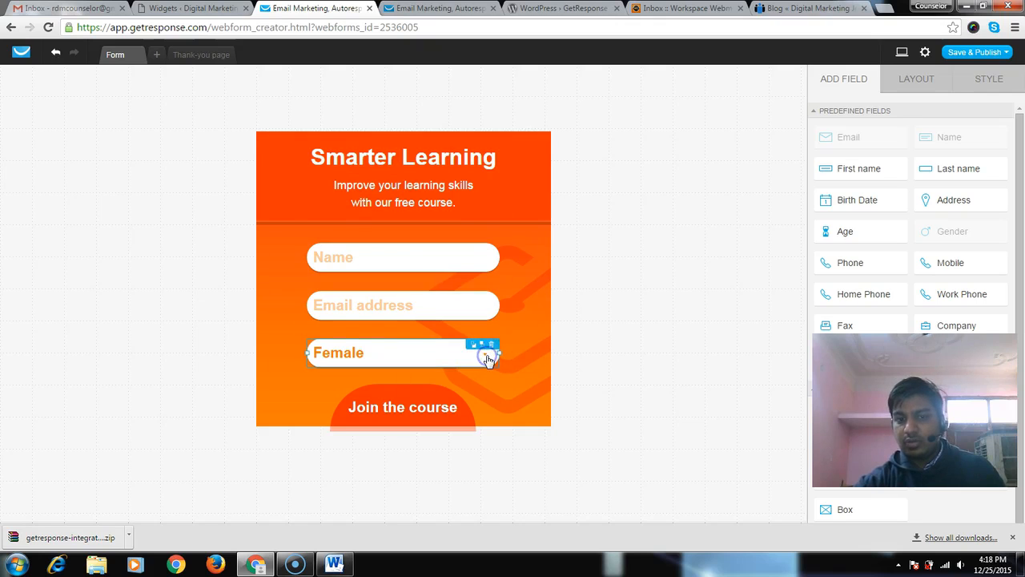
{"action": "left_click", "coordinate": [490, 346]}
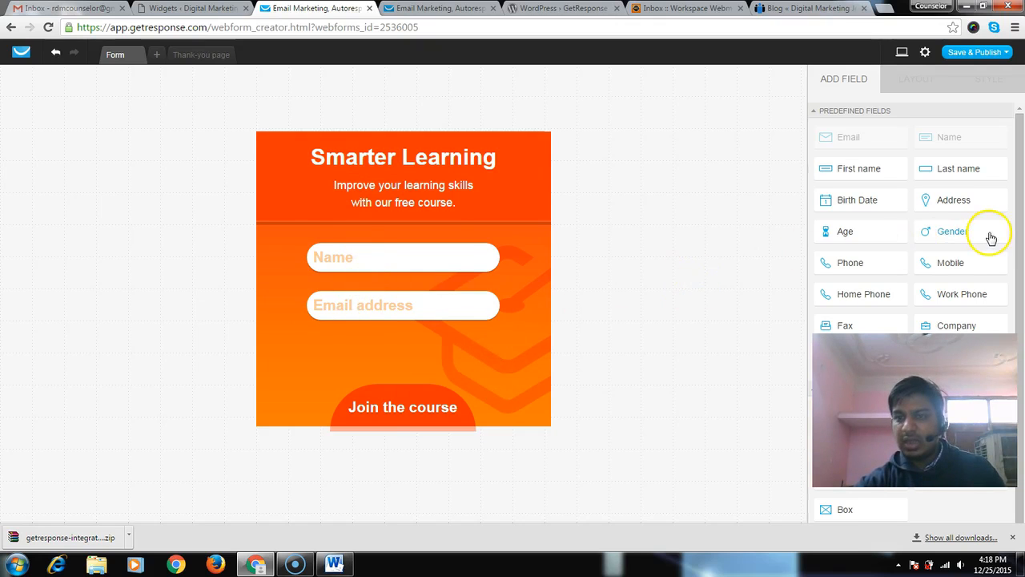
Add the predefined City address field to the form, between the Email address field and the Join the course button.
{"action": "scroll", "coordinate": [990, 239], "scroll_direction": "down", "scroll_amount": 1}
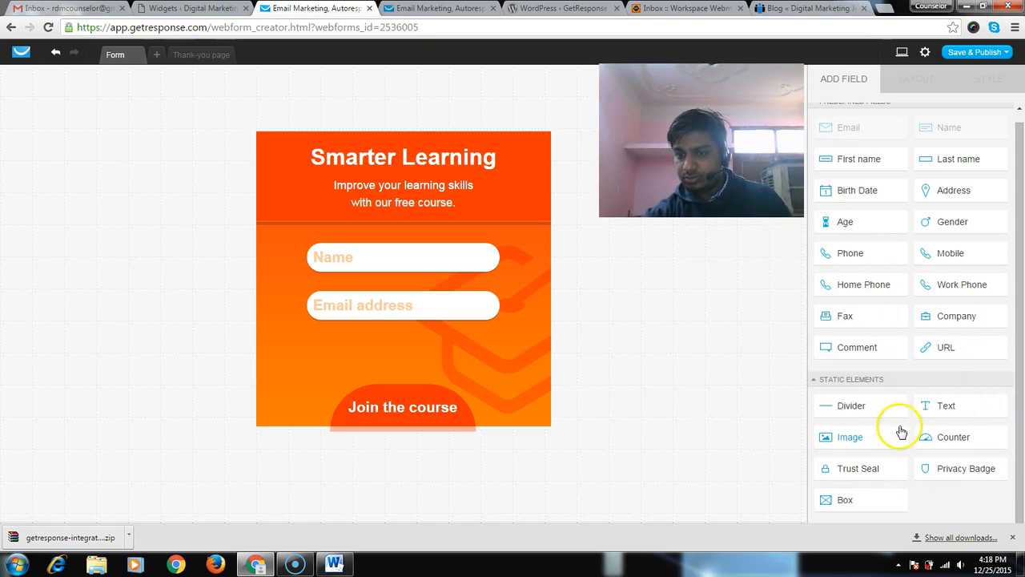
{"action": "scroll", "coordinate": [937, 305], "scroll_direction": "up", "scroll_amount": 1}
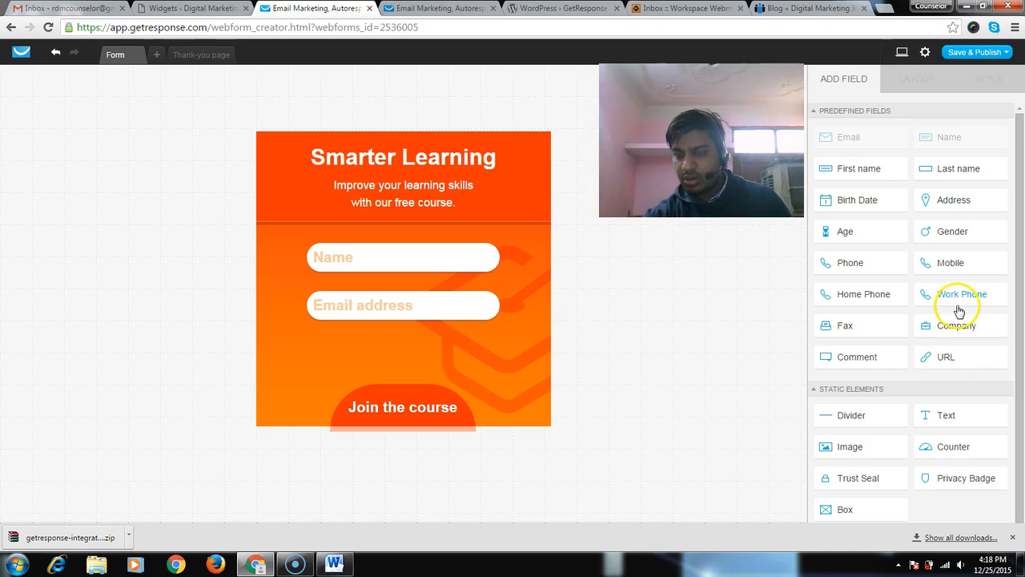
{"action": "scroll", "coordinate": [959, 311], "scroll_direction": "down", "scroll_amount": 1}
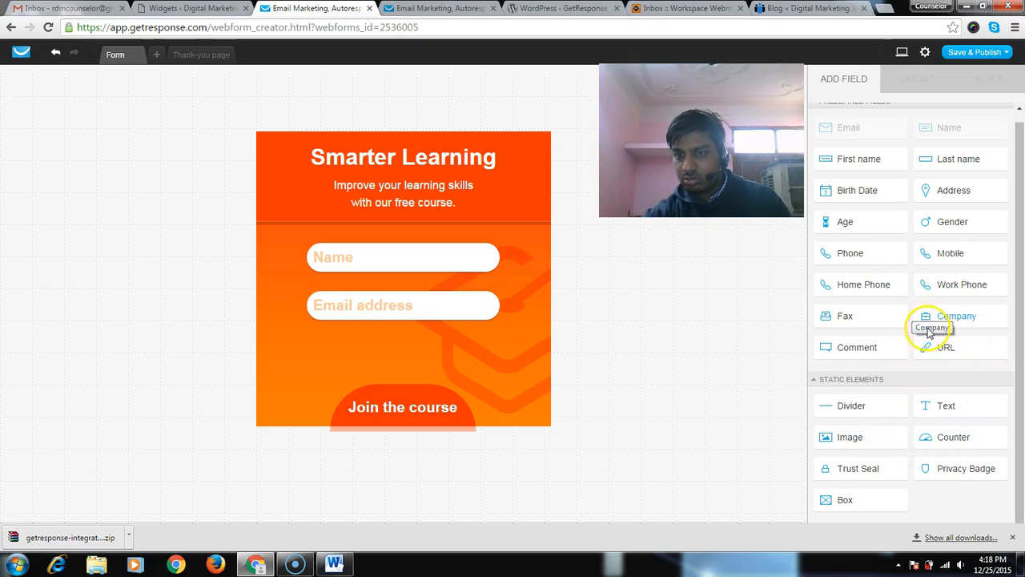
{"action": "mouse_move", "coordinate": [950, 191]}
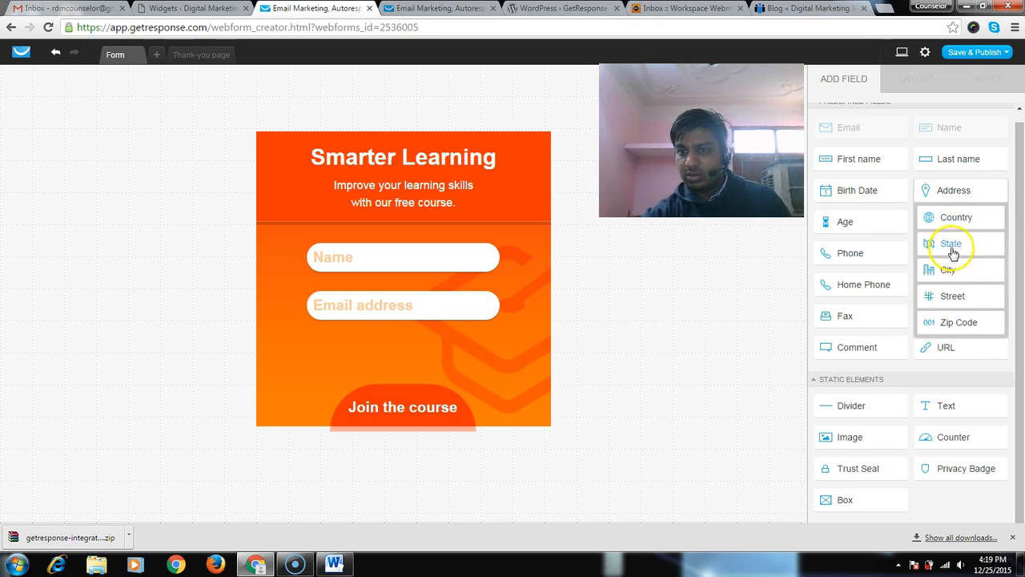
{"action": "left_click_drag", "start_coordinate": [961, 270], "coordinate": [404, 338]}
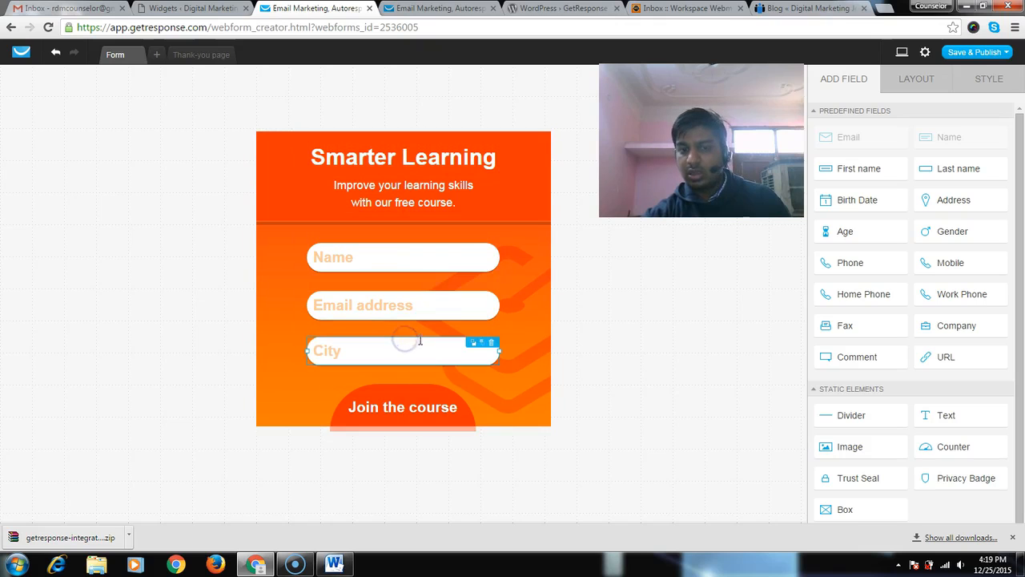
{"action": "left_click", "coordinate": [613, 365]}
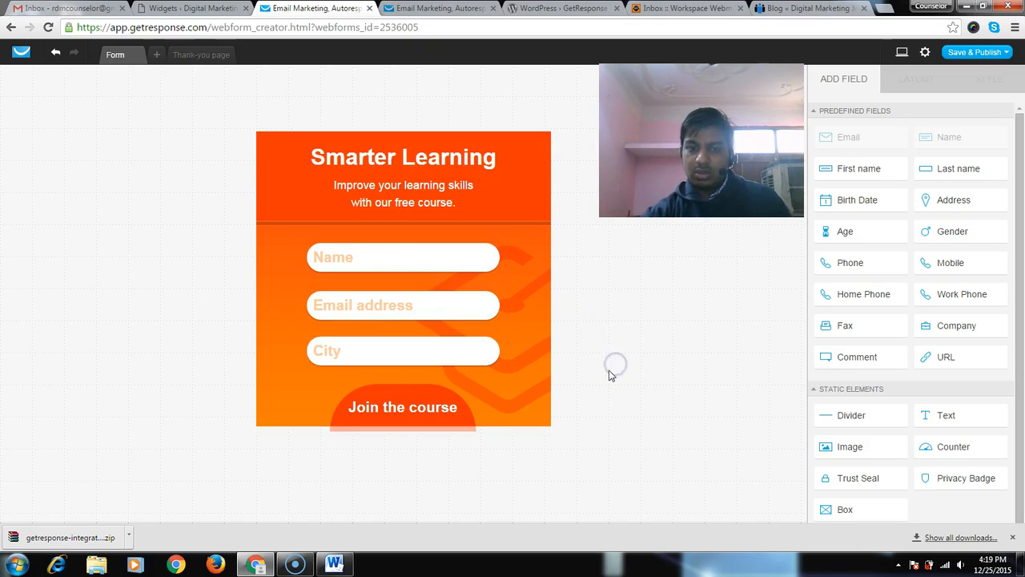
Extend the form's subtitle so its second line reads "with our free course of Email Marketing.".
{"action": "left_click", "coordinate": [421, 159]}
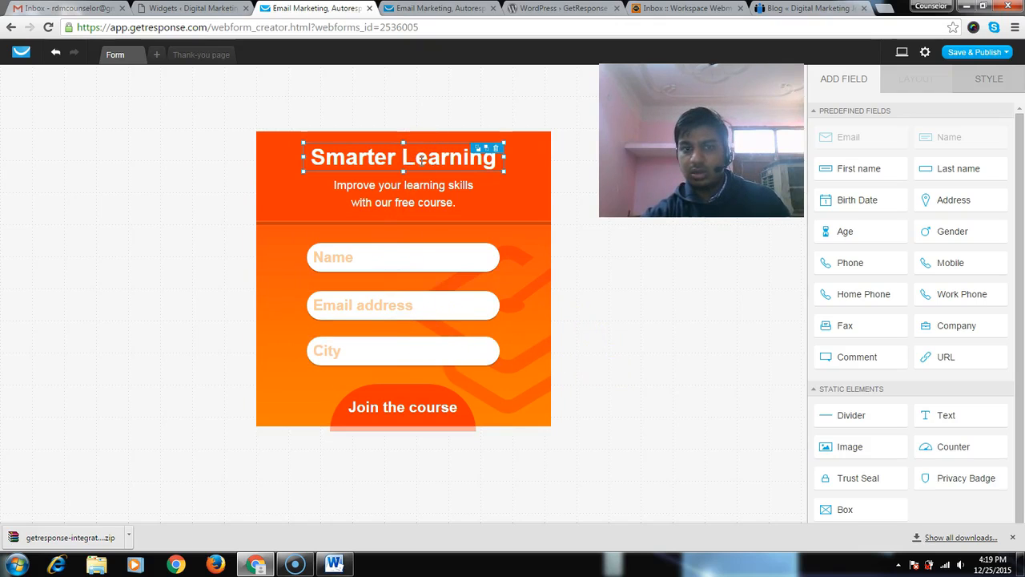
{"action": "left_click", "coordinate": [389, 195]}
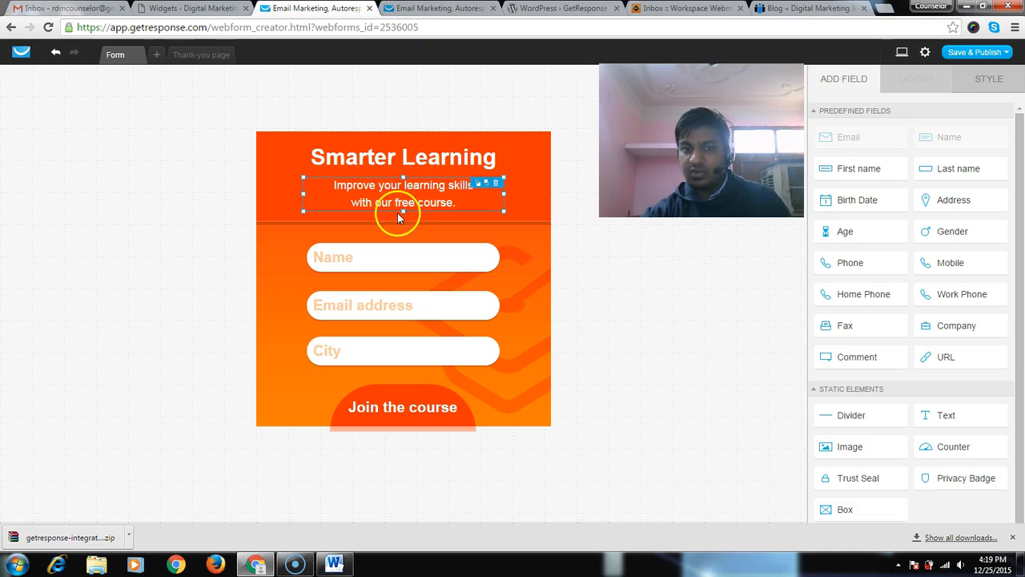
{"action": "left_click", "coordinate": [451, 202]}
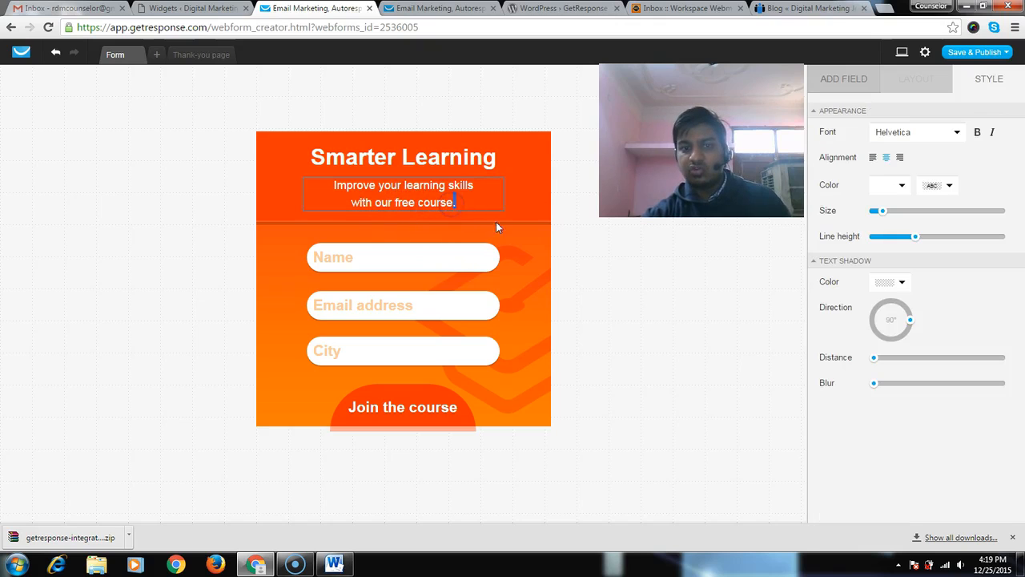
{"action": "key", "text": "Left"}
{"action": "type", "text": "of"}
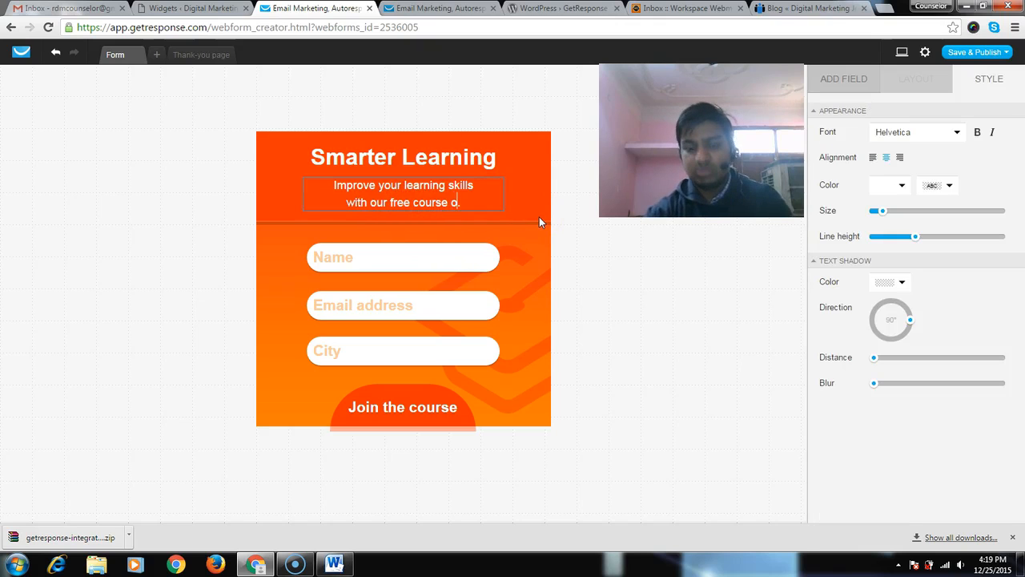
{"action": "type", "text": " Email"}
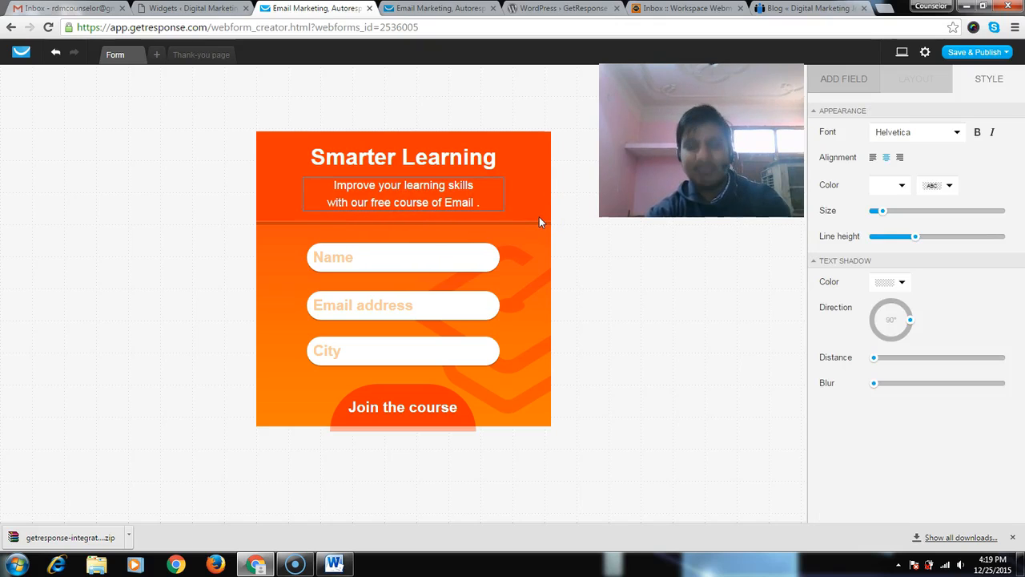
{"action": "type", "text": " M"}
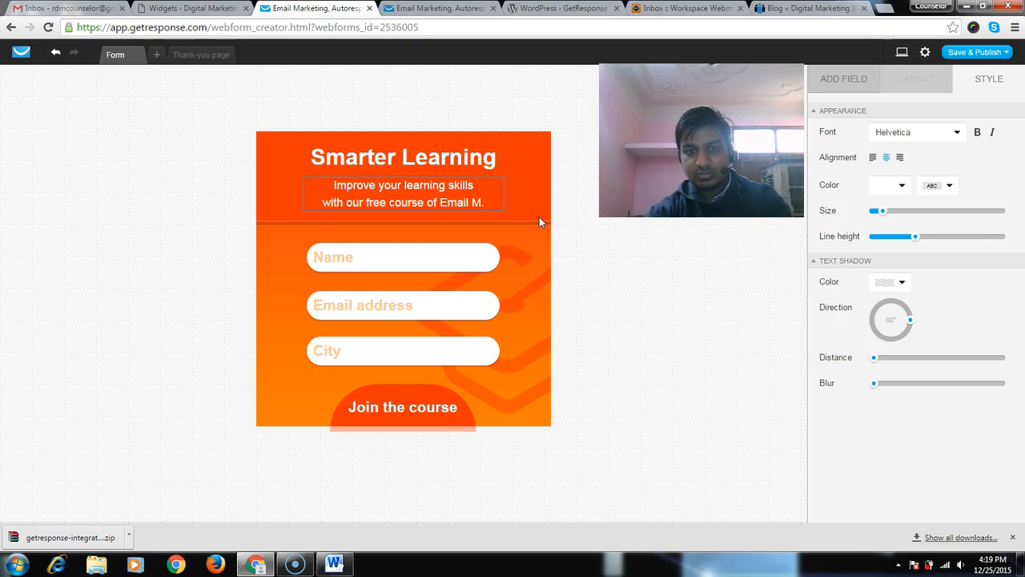
{"action": "type", "text": "a"}
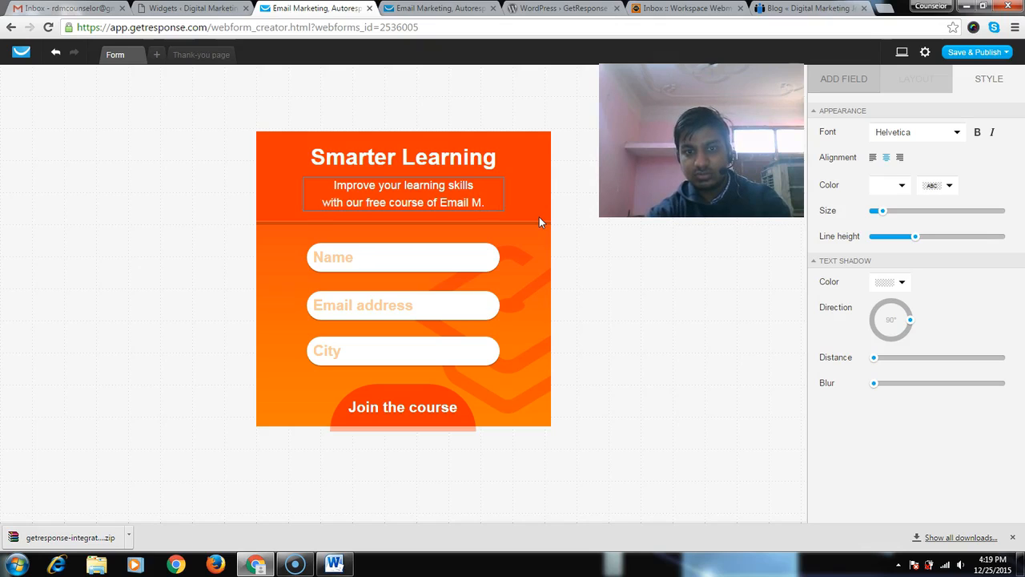
{"action": "type", "text": "rketing"}
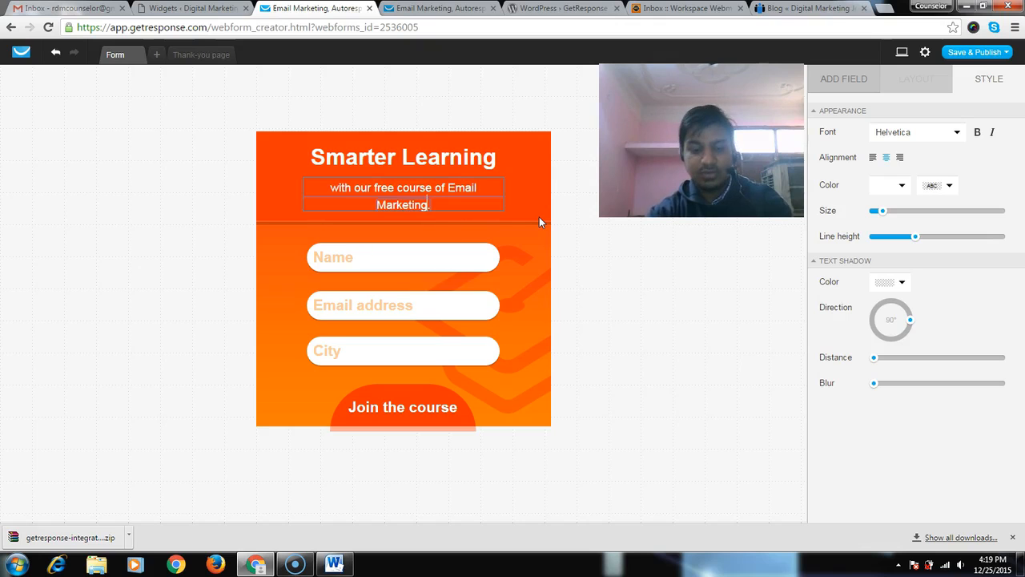
Widen the subtitle's text box on both sides so the whole subtitle fits on two lines.
{"action": "left_click", "coordinate": [483, 189]}
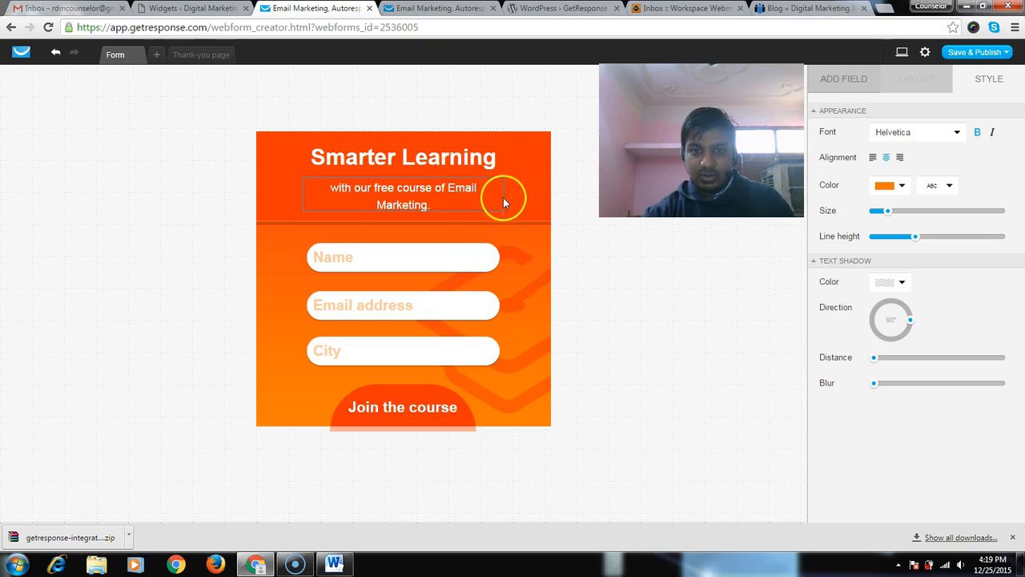
{"action": "double_click", "coordinate": [382, 205]}
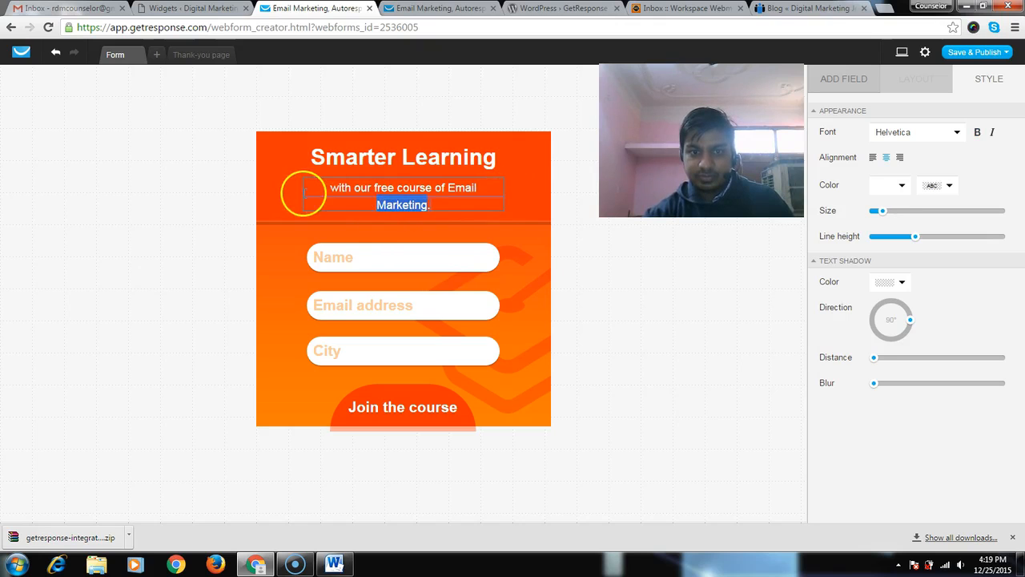
{"action": "left_click", "coordinate": [332, 256]}
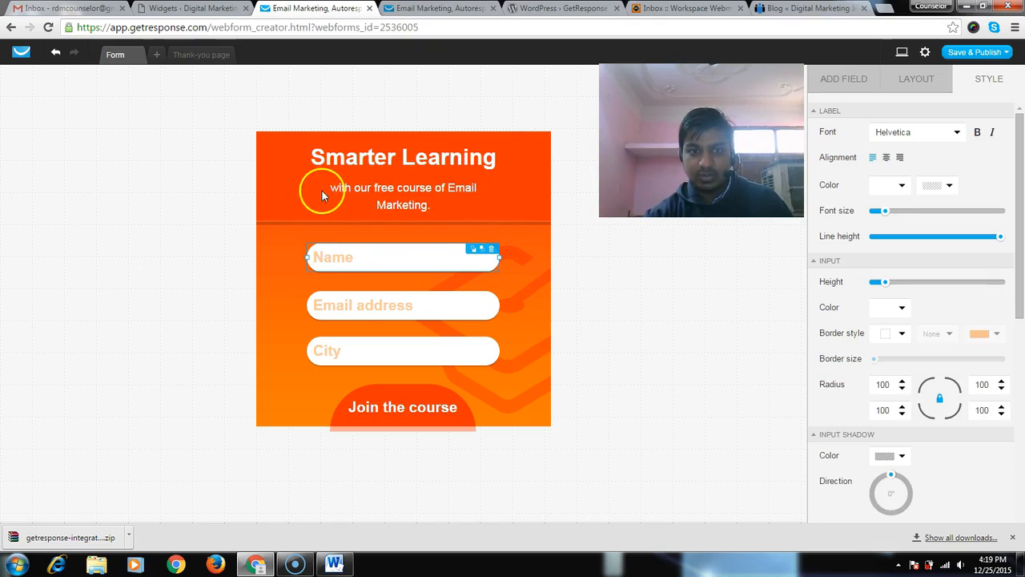
{"action": "left_click", "coordinate": [314, 192]}
{"action": "left_click", "coordinate": [303, 196]}
{"action": "left_click_drag", "start_coordinate": [302, 193], "coordinate": [288, 191]}
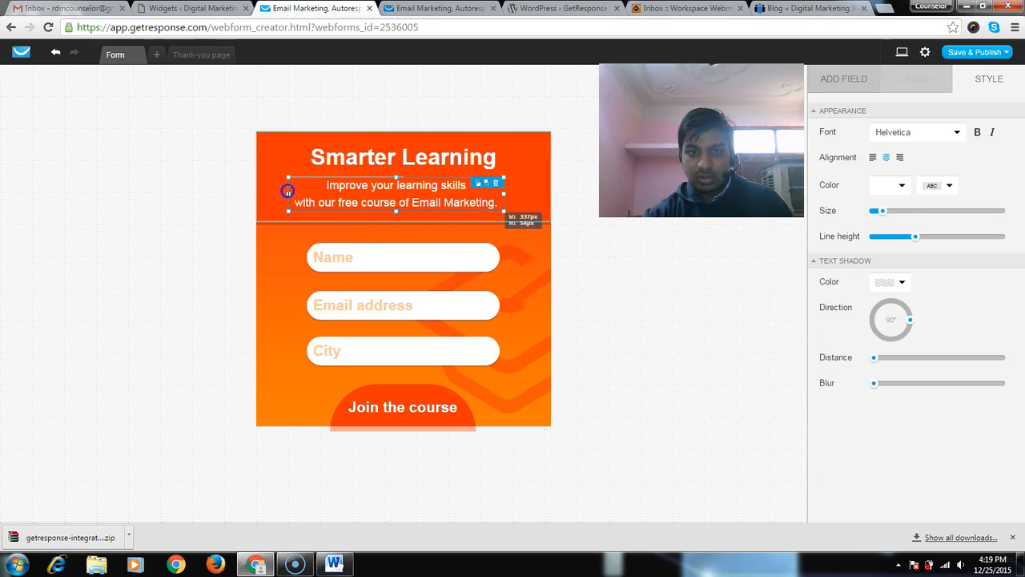
{"action": "left_click_drag", "start_coordinate": [505, 194], "coordinate": [514, 195]}
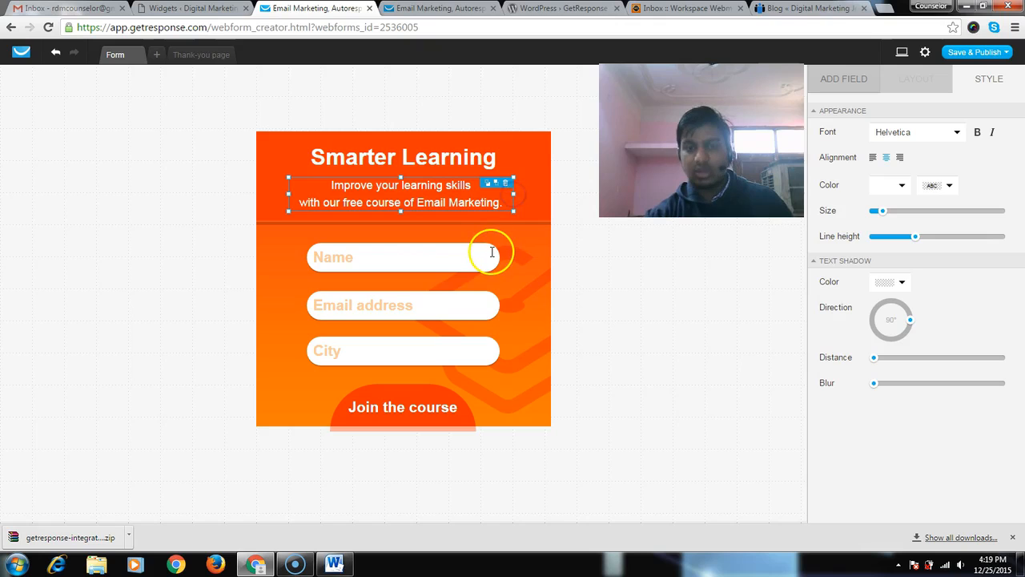
{"action": "left_click", "coordinate": [580, 225]}
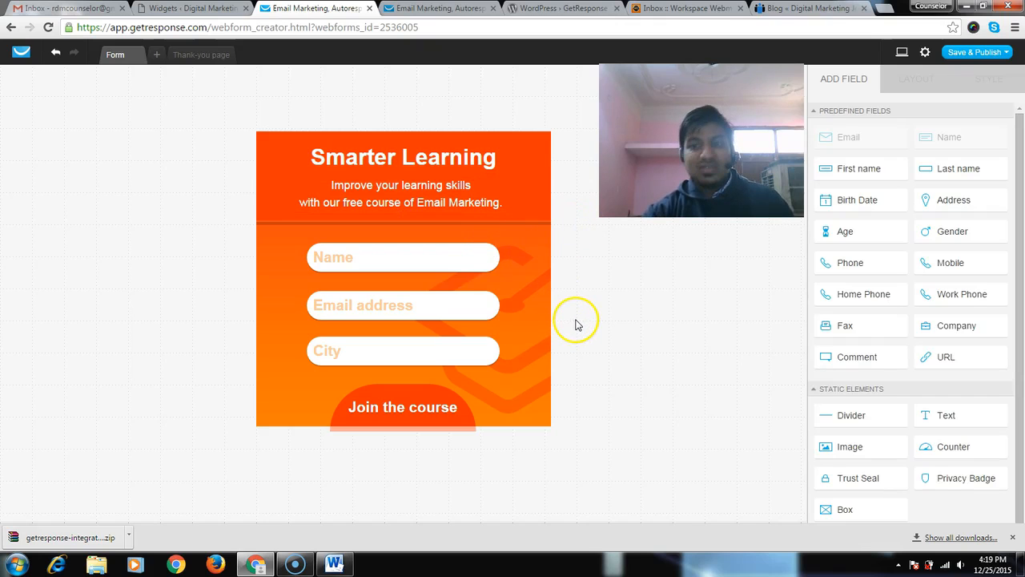
Move the Join the course button up slightly so it sits flush with the form's lower edge.
{"action": "left_click", "coordinate": [409, 394]}
{"action": "left_click", "coordinate": [632, 401]}
{"action": "left_click", "coordinate": [400, 407]}
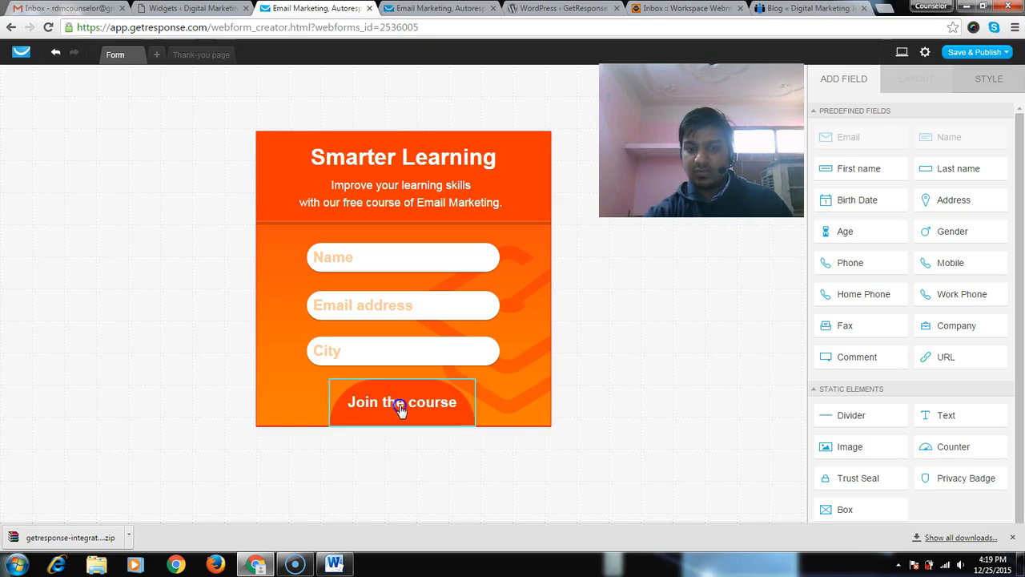
{"action": "mouse_move", "coordinate": [401, 415]}
{"action": "left_mouse_down"}
{"action": "mouse_move", "coordinate": [400, 423]}
{"action": "mouse_move", "coordinate": [377, 423]}
{"action": "mouse_move", "coordinate": [409, 430]}
{"action": "mouse_move", "coordinate": [396, 426]}
{"action": "mouse_move", "coordinate": [403, 415]}
{"action": "left_mouse_up"}
{"action": "left_click", "coordinate": [607, 426]}
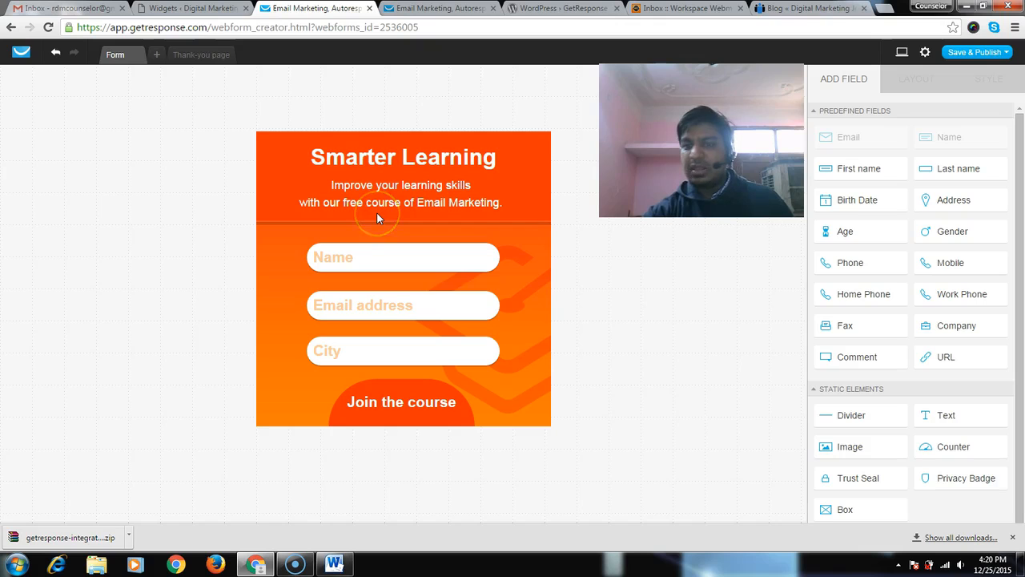
Save and publish the form, and copy the JavaScript code offered for installing it yourself.
{"action": "scroll", "coordinate": [953, 417], "scroll_direction": "down", "scroll_amount": 1}
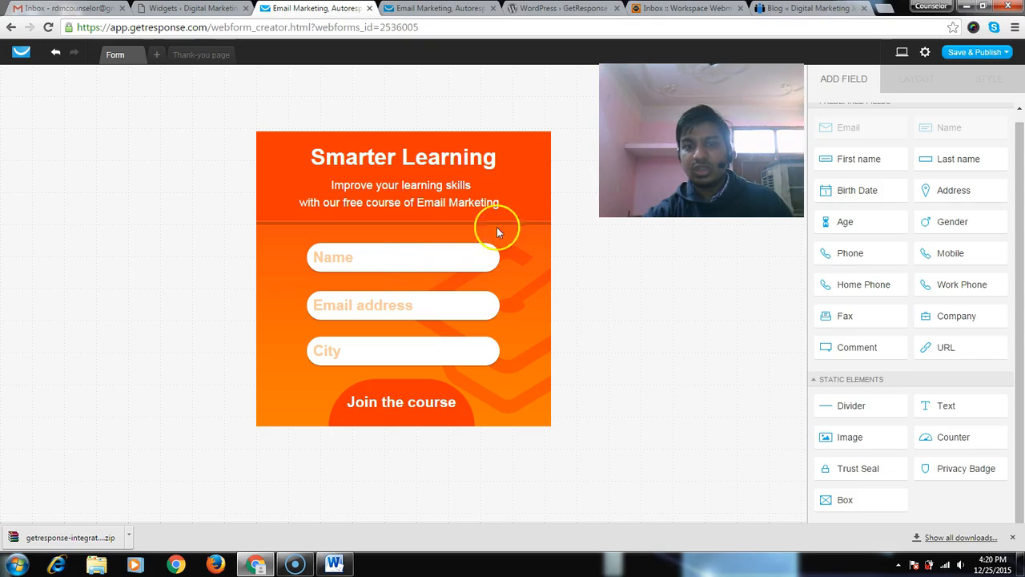
{"action": "left_click", "coordinate": [977, 55]}
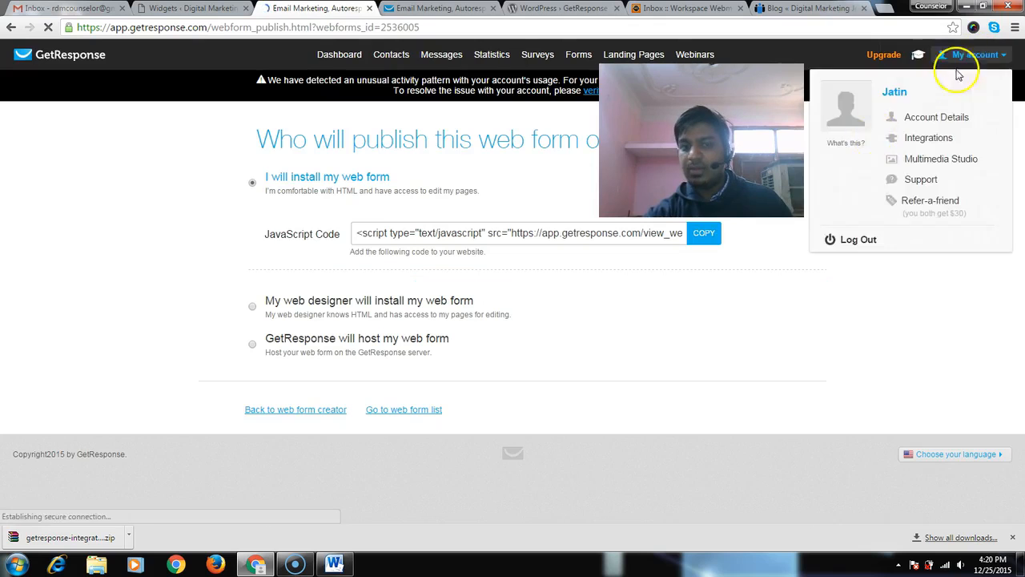
{"action": "left_click", "coordinate": [418, 234]}
{"action": "left_click", "coordinate": [418, 240]}
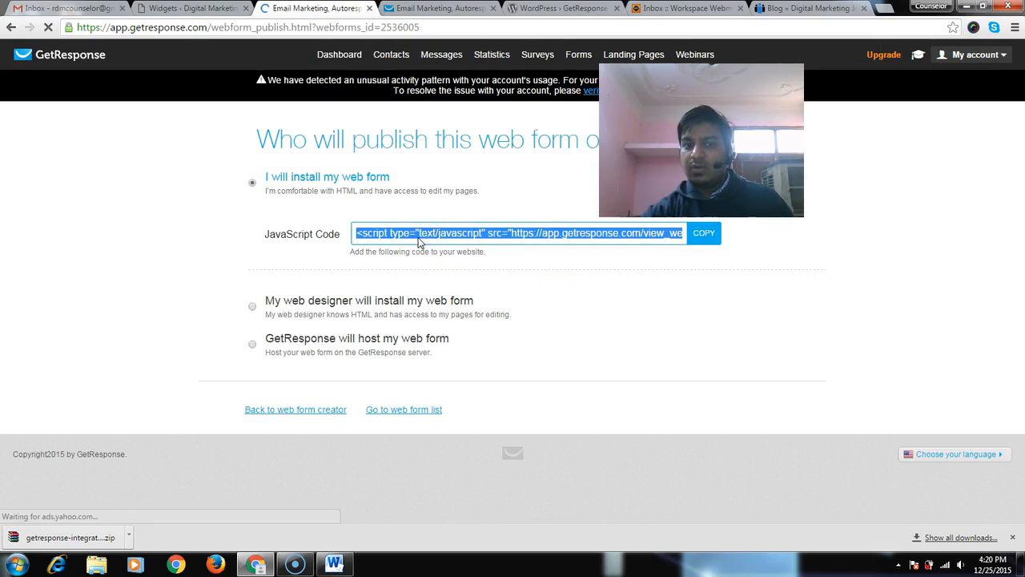
{"action": "left_click", "coordinate": [403, 242]}
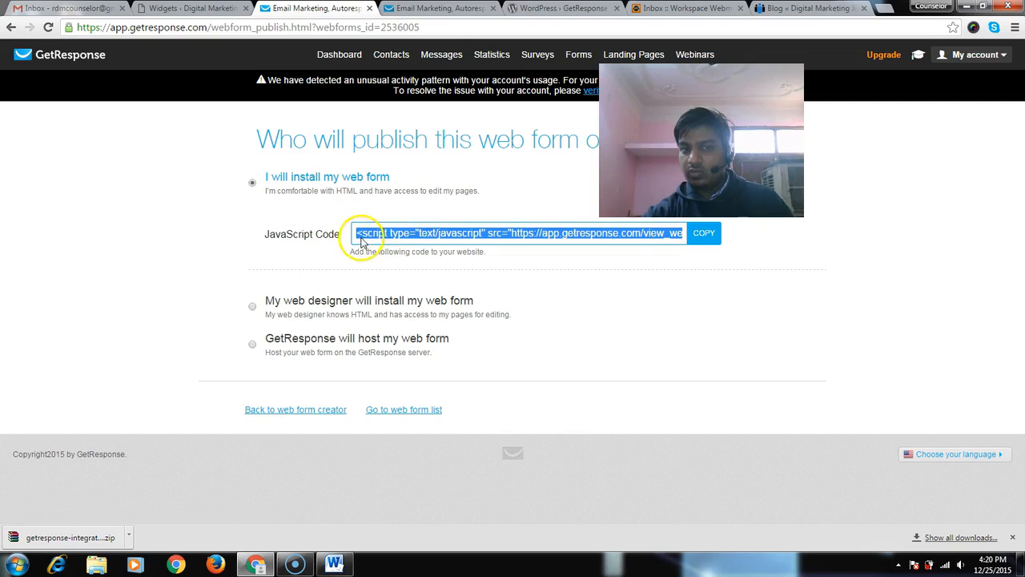
{"action": "left_click", "coordinate": [580, 242]}
{"action": "left_click", "coordinate": [695, 236]}
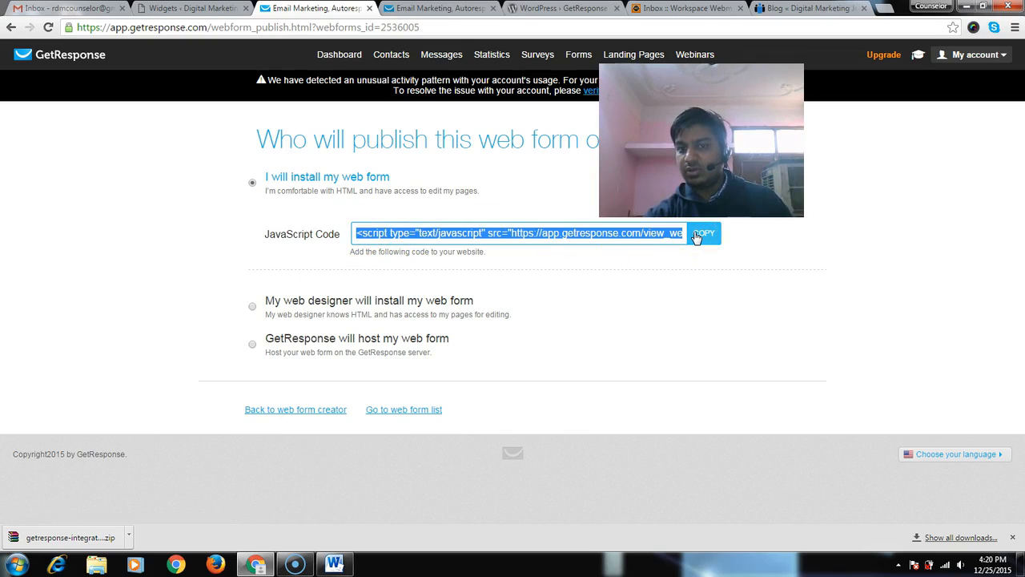
Review the option of having a web designer install the form, including its email and message fields.
{"action": "left_click", "coordinate": [271, 307]}
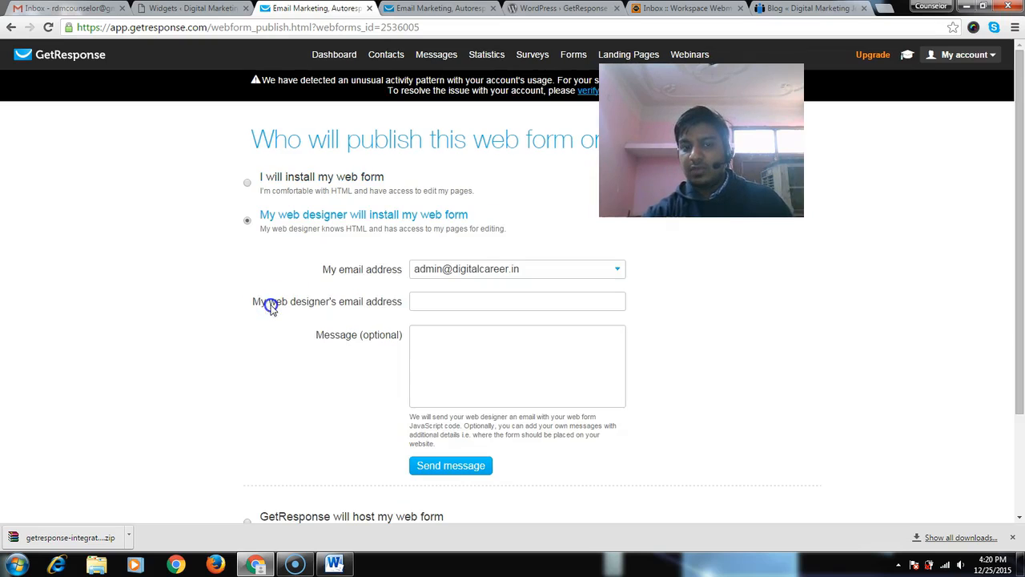
{"action": "left_click", "coordinate": [531, 272]}
{"action": "left_click", "coordinate": [516, 286]}
{"action": "left_click", "coordinate": [430, 300]}
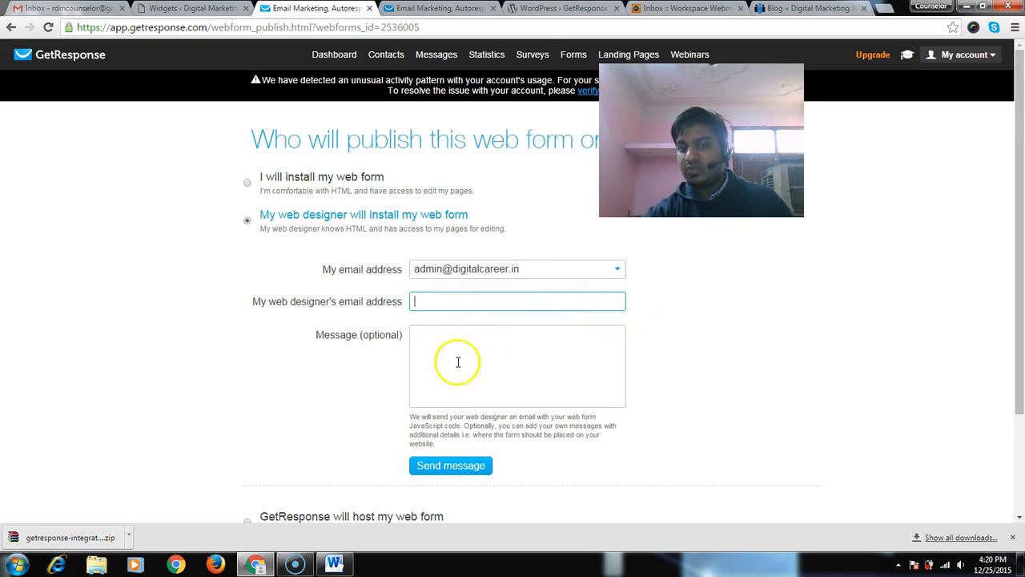
{"action": "scroll", "coordinate": [565, 350], "scroll_direction": "down", "scroll_amount": 3}
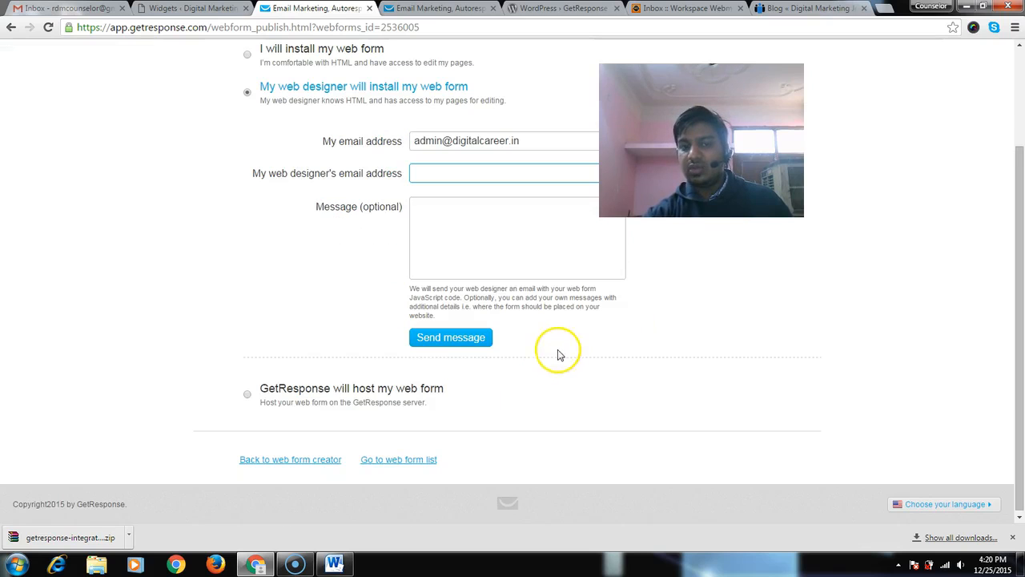
Choose to have GetResponse host the web form and copy its web form link.
{"action": "left_click", "coordinate": [280, 393]}
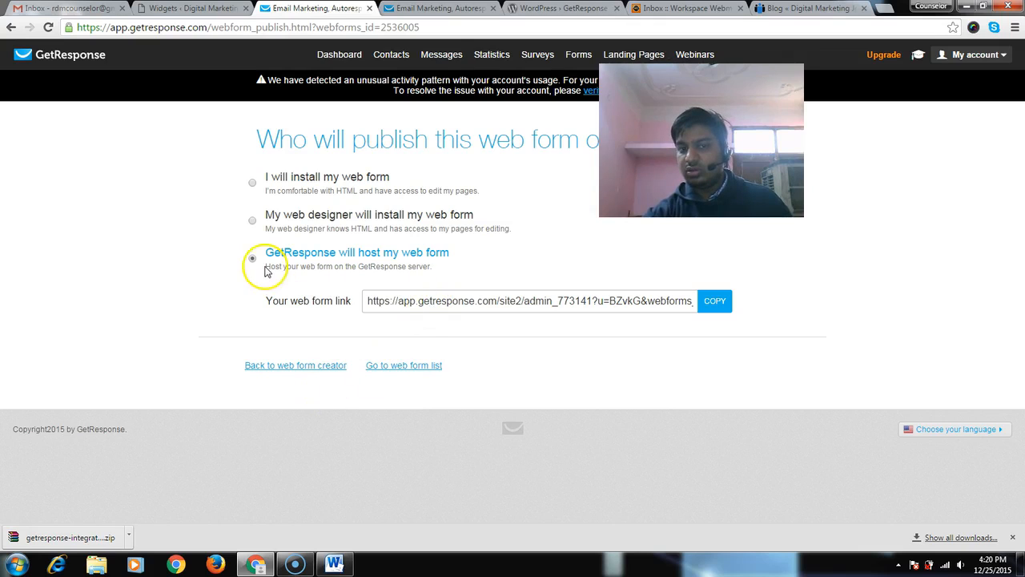
{"action": "left_click", "coordinate": [484, 311]}
{"action": "left_click", "coordinate": [712, 299]}
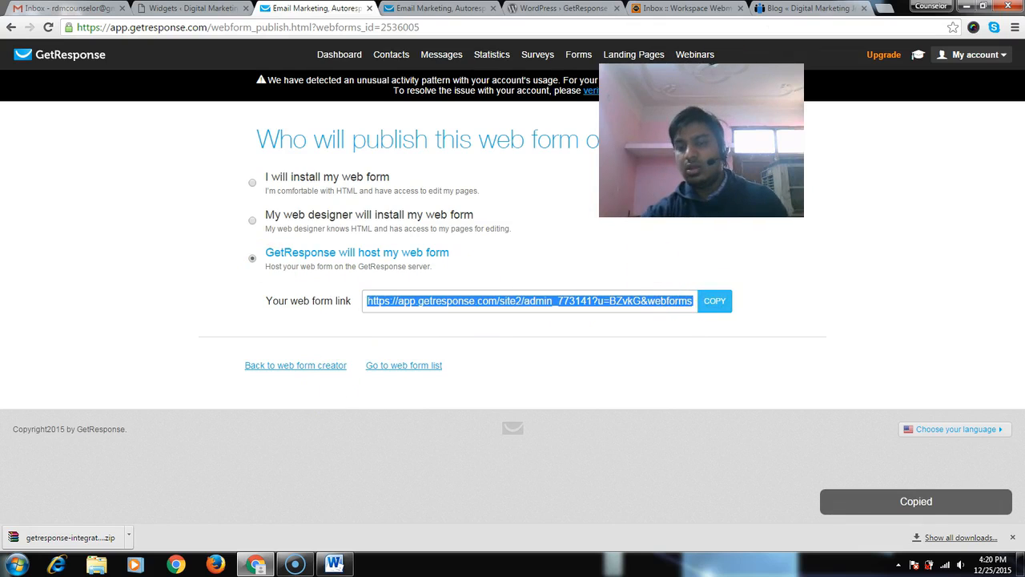
Preview the hosted form in a new browser tab, and set the publishing choice back to "I will install my web form".
{"action": "left_click", "coordinate": [884, 8]}
{"action": "key", "text": "ctrl+v"}
{"action": "key", "text": "Return"}
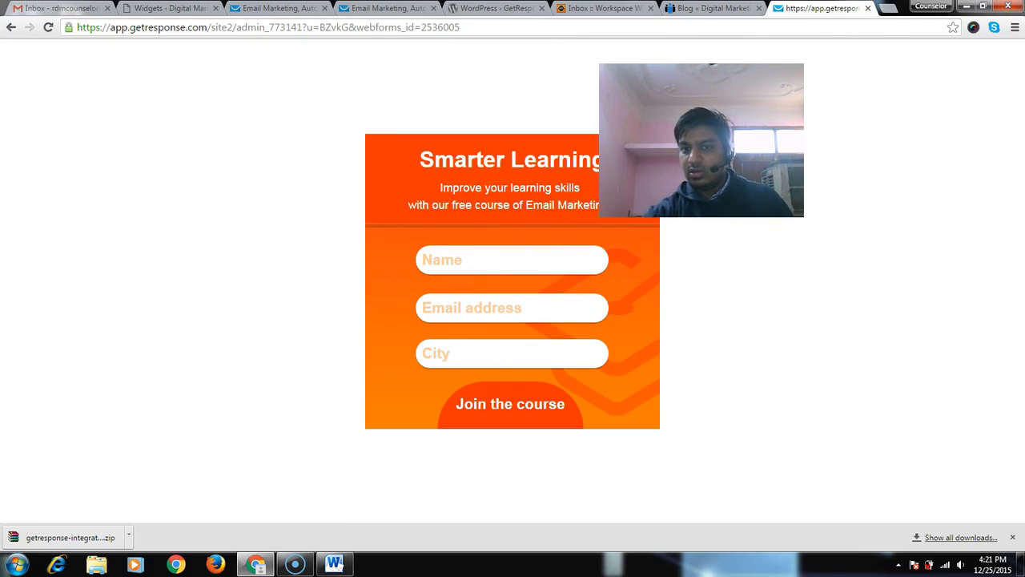
{"action": "left_click", "coordinate": [868, 8]}
{"action": "left_click", "coordinate": [277, 178]}
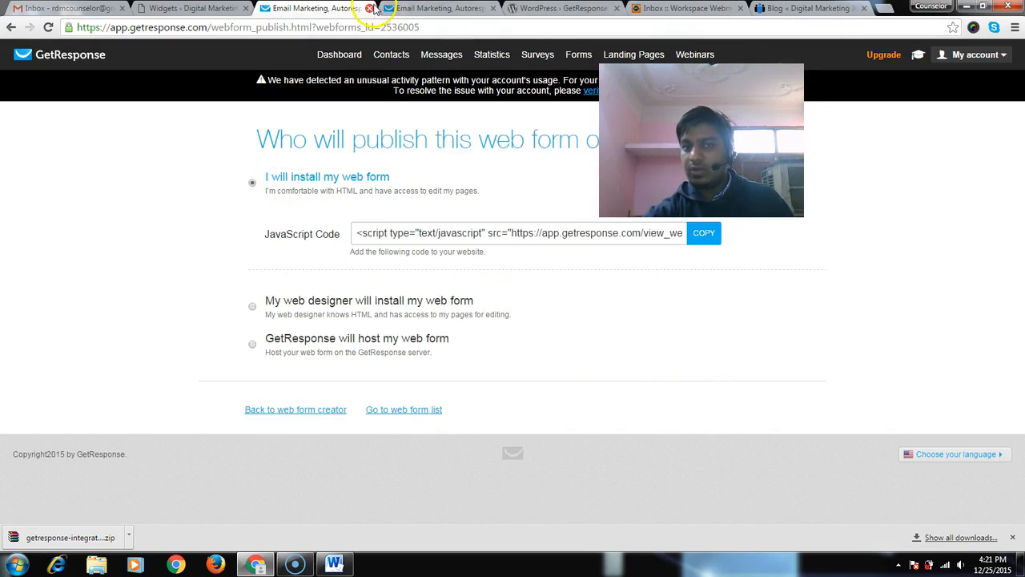
Switch to the WordPress Widgets page, check the GetResponse widget's web form choices and reload the page.
{"action": "left_click", "coordinate": [191, 10]}
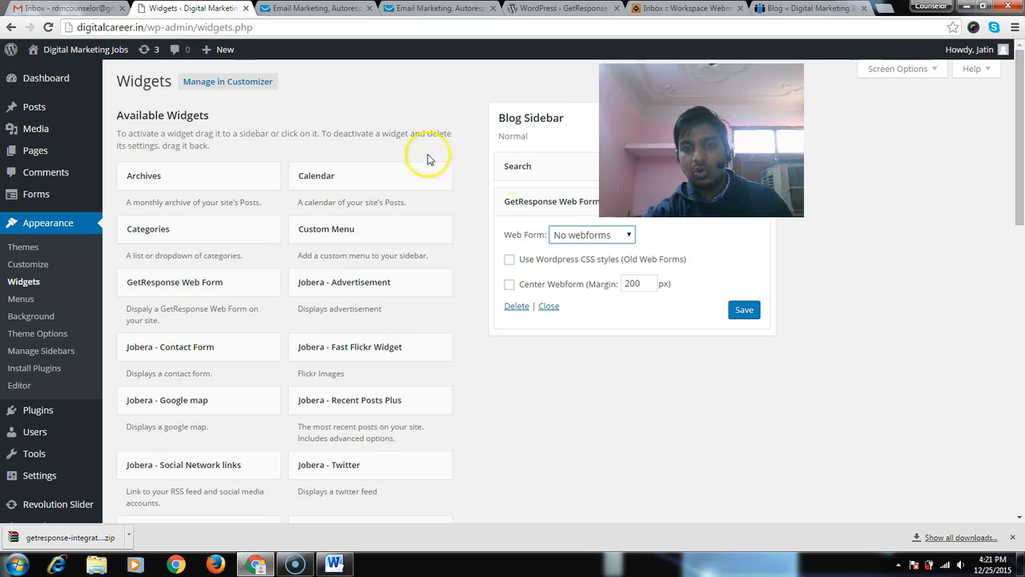
{"action": "left_click", "coordinate": [572, 235]}
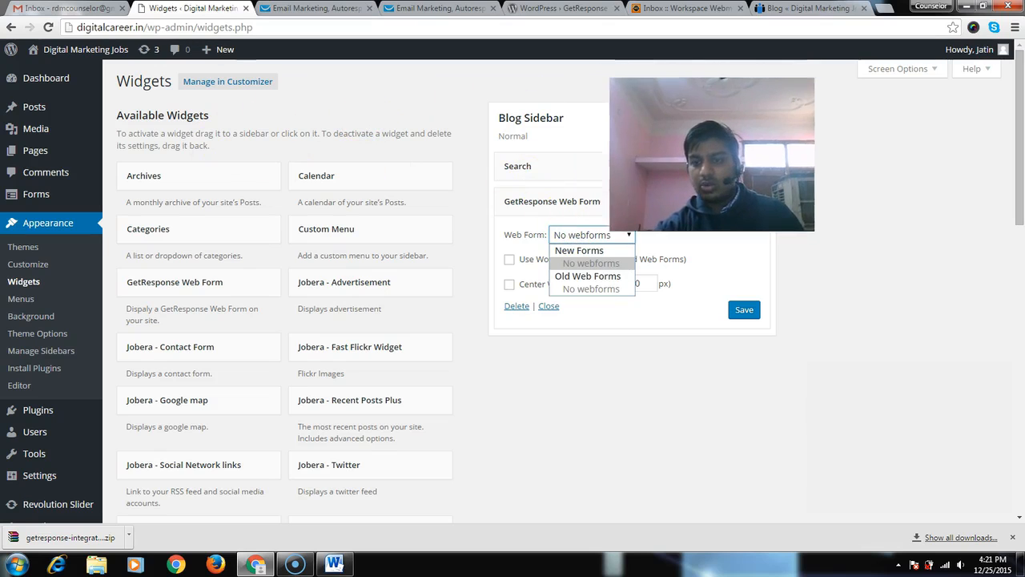
{"action": "left_click", "coordinate": [1012, 537]}
{"action": "left_click", "coordinate": [68, 50]}
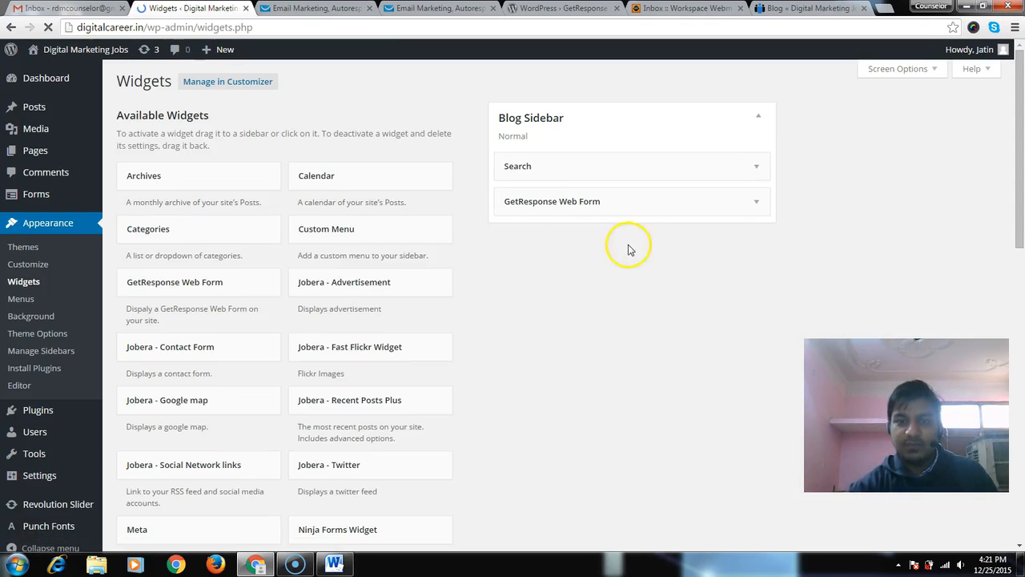
Assign "Webform - 25.12.2015" to the GetResponse Web Form widget in the Blog Sidebar and save the widget.
{"action": "left_click", "coordinate": [758, 201]}
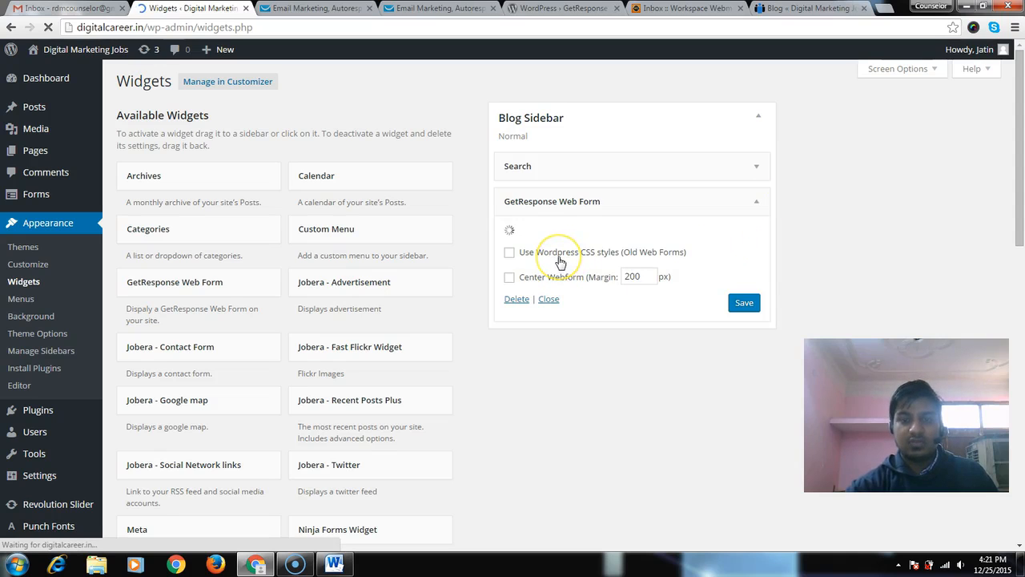
{"action": "left_click", "coordinate": [616, 235]}
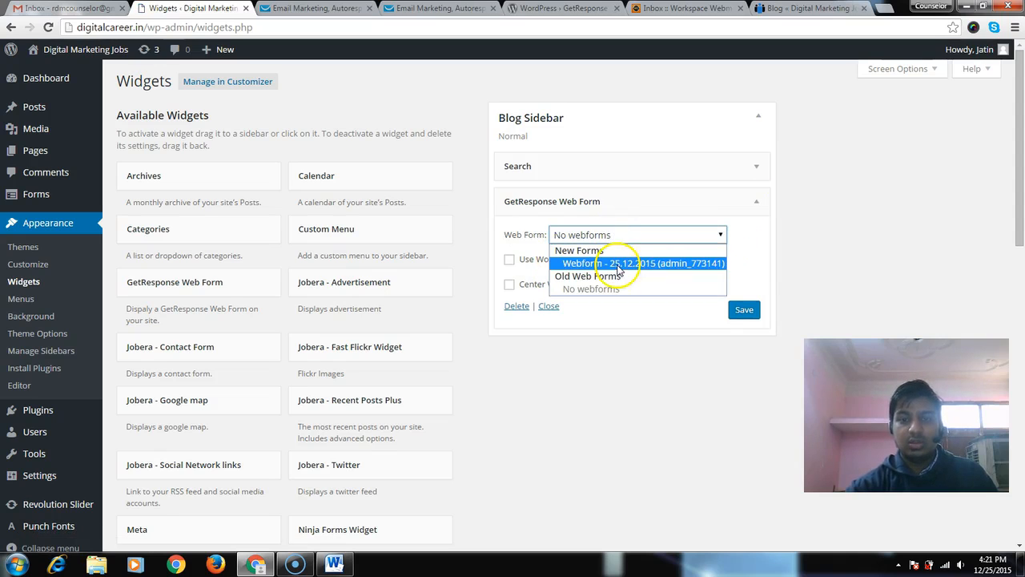
{"action": "left_click", "coordinate": [618, 264]}
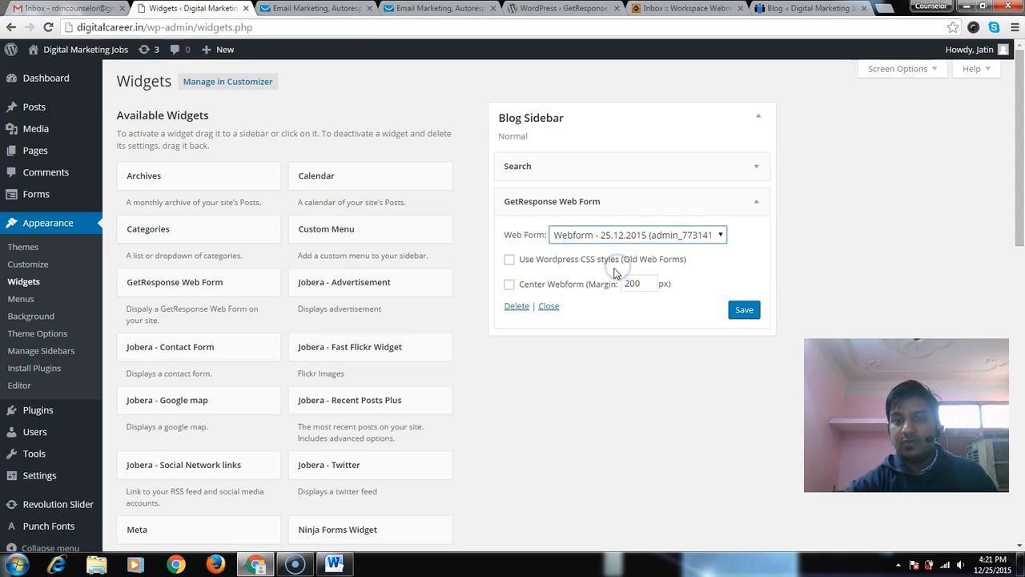
{"action": "left_click", "coordinate": [745, 318]}
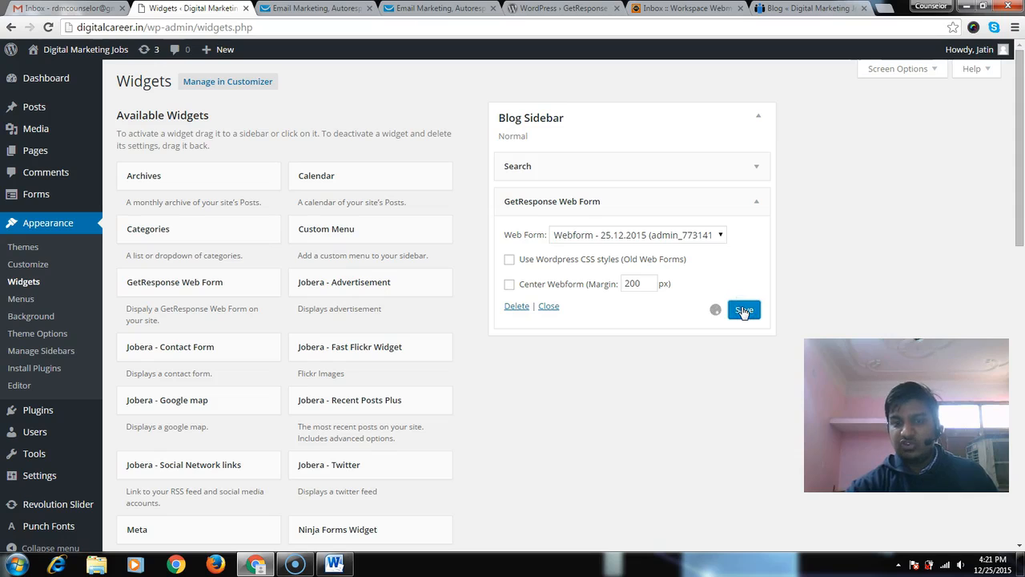
{"action": "left_click", "coordinate": [499, 174]}
Switch to the site's blog page and reload it to load the updated sidebar.
{"action": "left_click", "coordinate": [809, 8]}
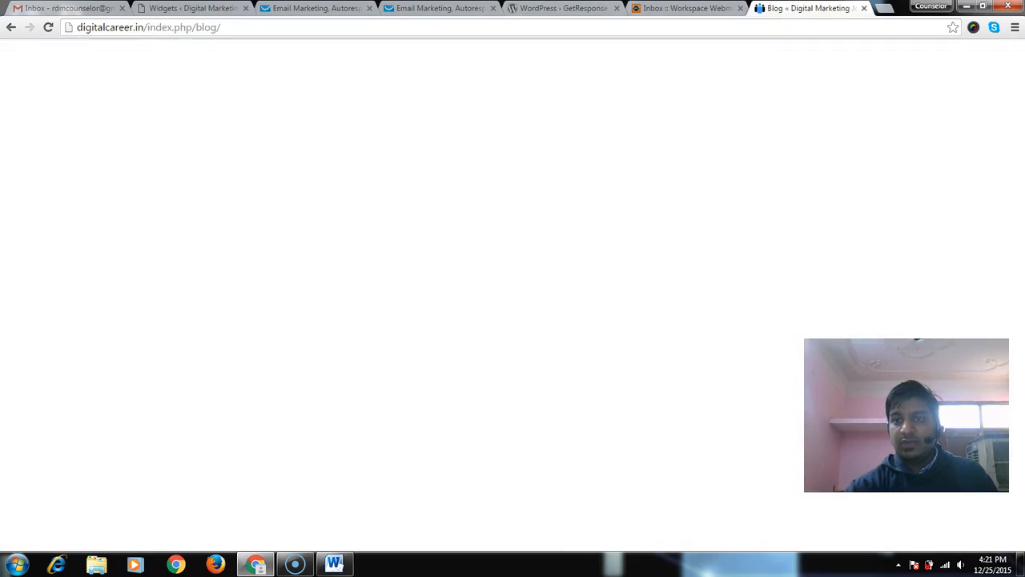
{"action": "left_click", "coordinate": [585, 9]}
{"action": "left_click", "coordinate": [687, 8]}
{"action": "left_click", "coordinate": [809, 8]}
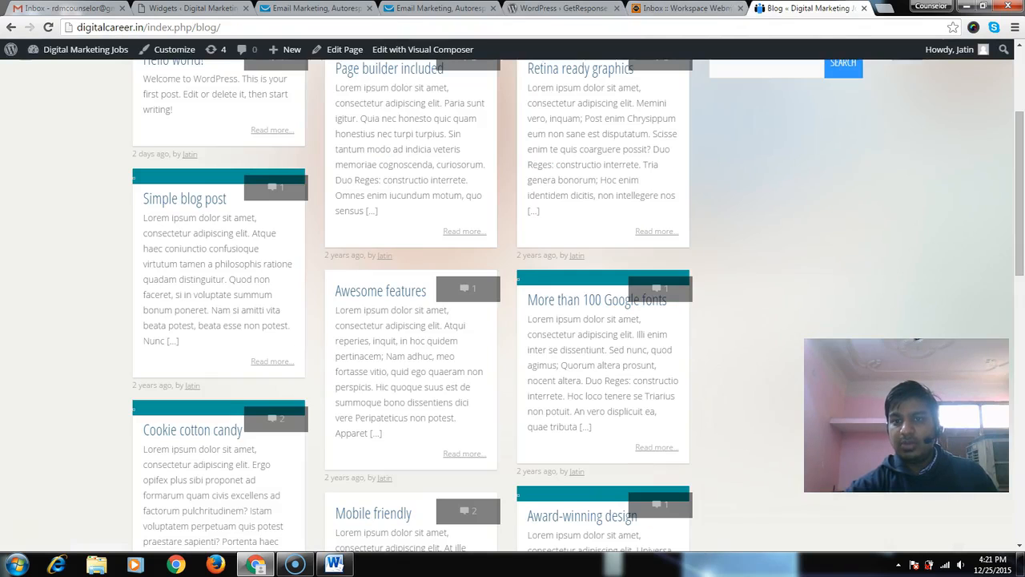
{"action": "scroll", "coordinate": [393, 160], "scroll_direction": "up", "scroll_amount": 3}
{"action": "left_click", "coordinate": [49, 27]}
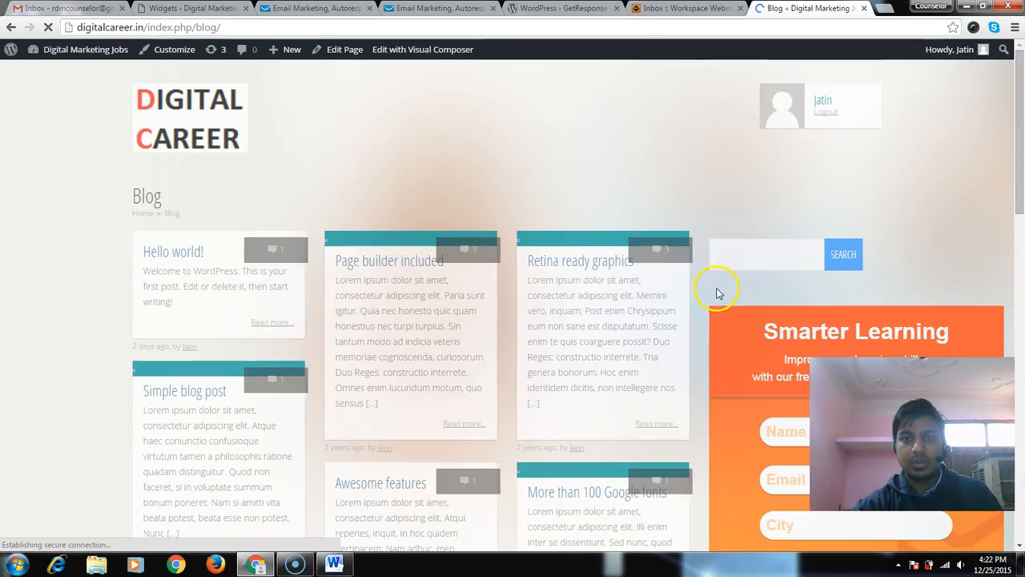
Examine how the Smarter Learning sign-up form is displayed in the blog's sidebar.
{"action": "scroll", "coordinate": [710, 297], "scroll_direction": "down", "scroll_amount": 1}
{"action": "scroll", "coordinate": [708, 296], "scroll_direction": "down", "scroll_amount": 3}
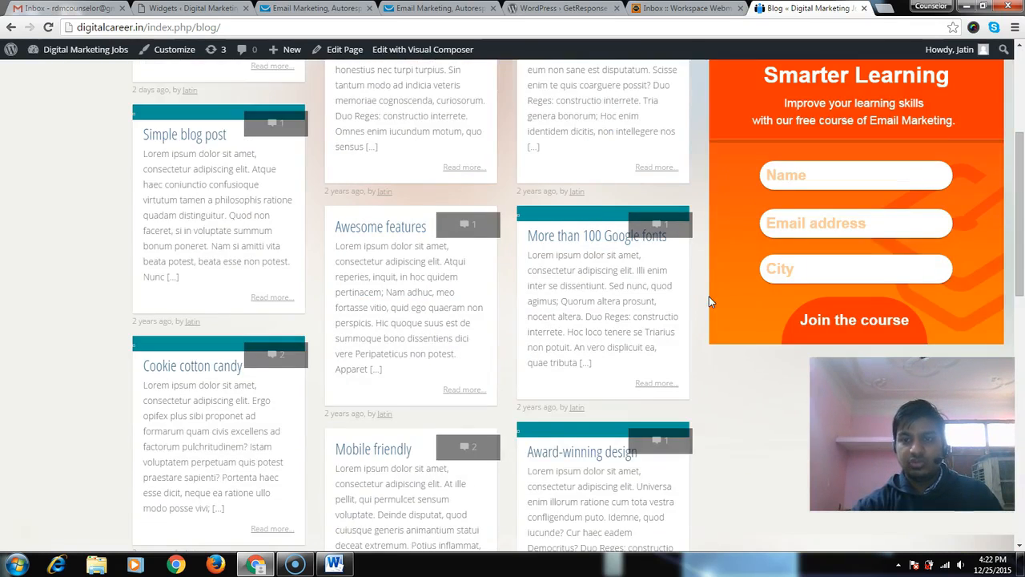
{"action": "scroll", "coordinate": [709, 298], "scroll_direction": "down", "scroll_amount": 2}
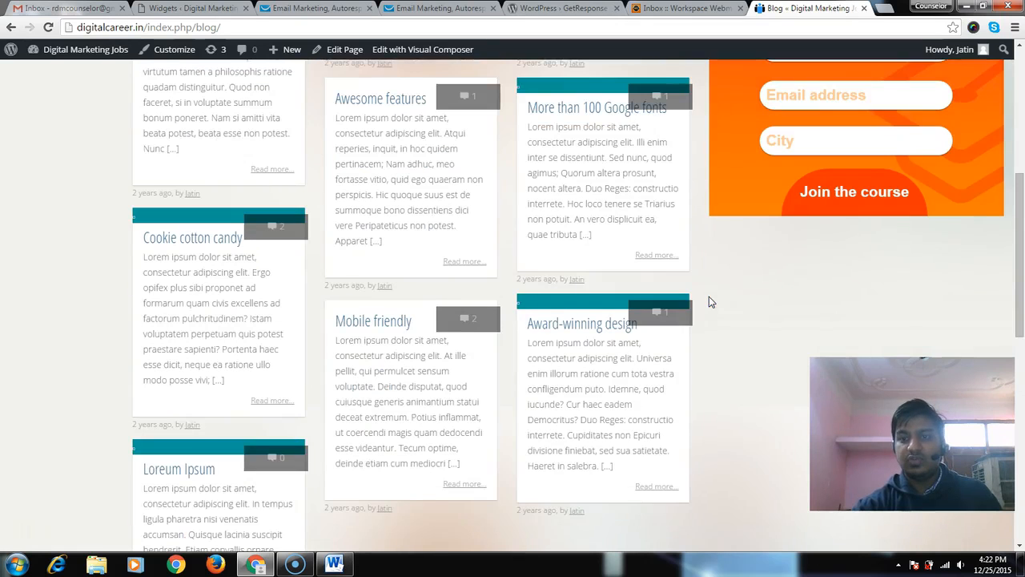
{"action": "scroll", "coordinate": [709, 298], "scroll_direction": "up", "scroll_amount": 4}
{"action": "scroll", "coordinate": [709, 296], "scroll_direction": "down", "scroll_amount": 3}
{"action": "scroll", "coordinate": [713, 301], "scroll_direction": "up", "scroll_amount": 2}
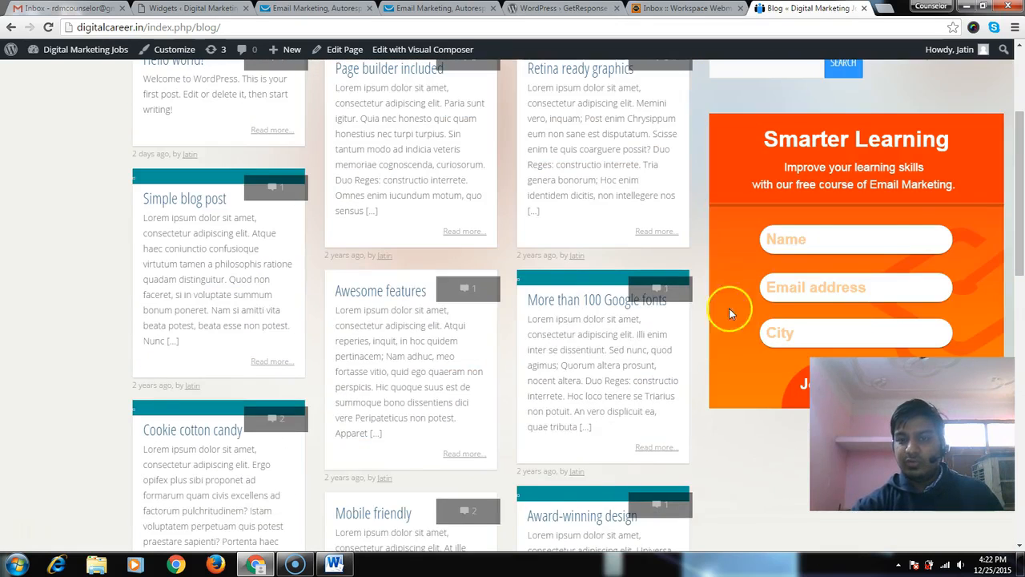
{"action": "left_click", "coordinate": [821, 234]}
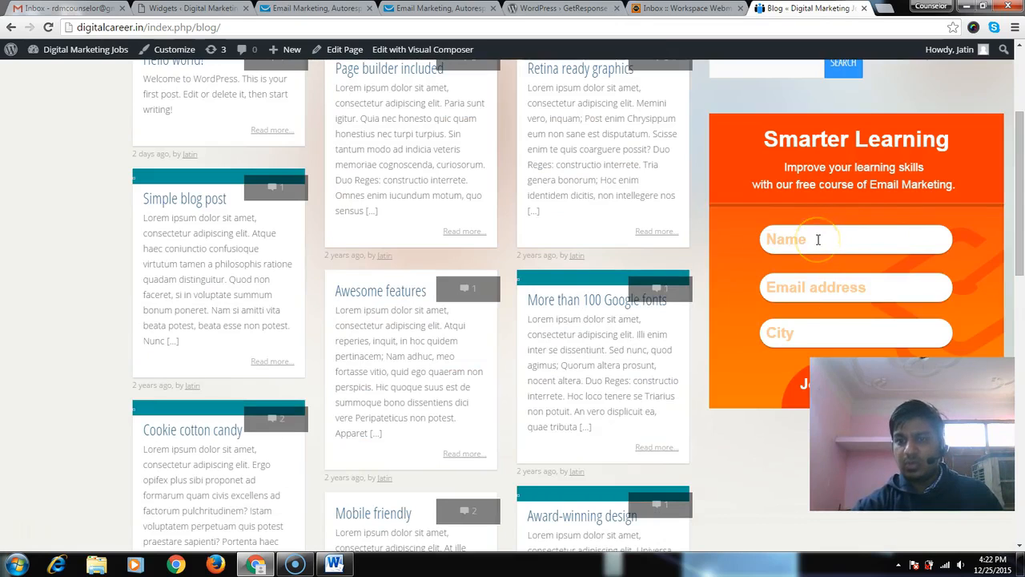
{"action": "scroll", "coordinate": [819, 240], "scroll_direction": "up", "scroll_amount": 1}
{"action": "scroll", "coordinate": [818, 244], "scroll_direction": "up", "scroll_amount": 2}
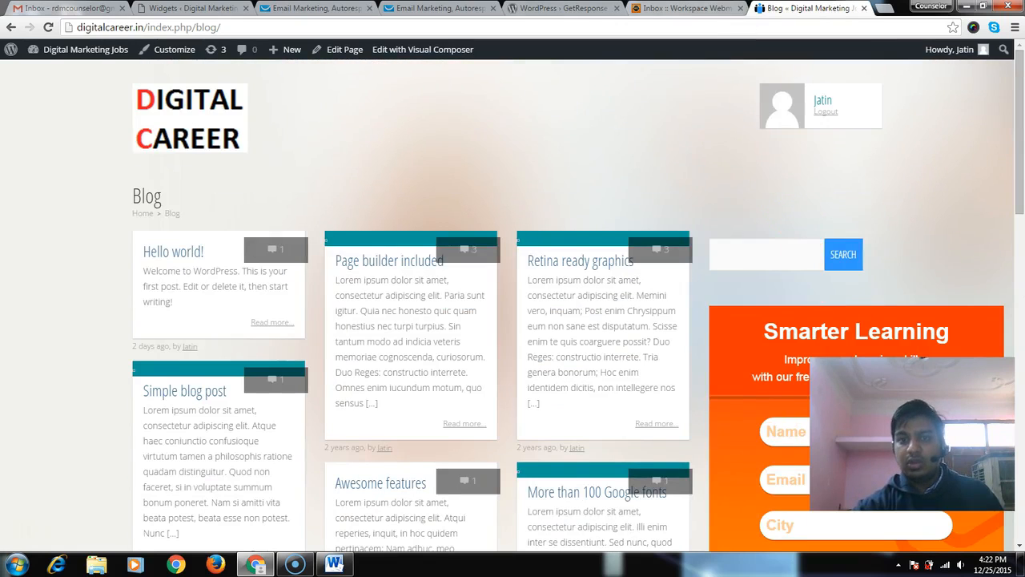
Return to GetResponse and open "Webform - 25.12.2015" for editing from the list of managed forms.
{"action": "left_click", "coordinate": [439, 8]}
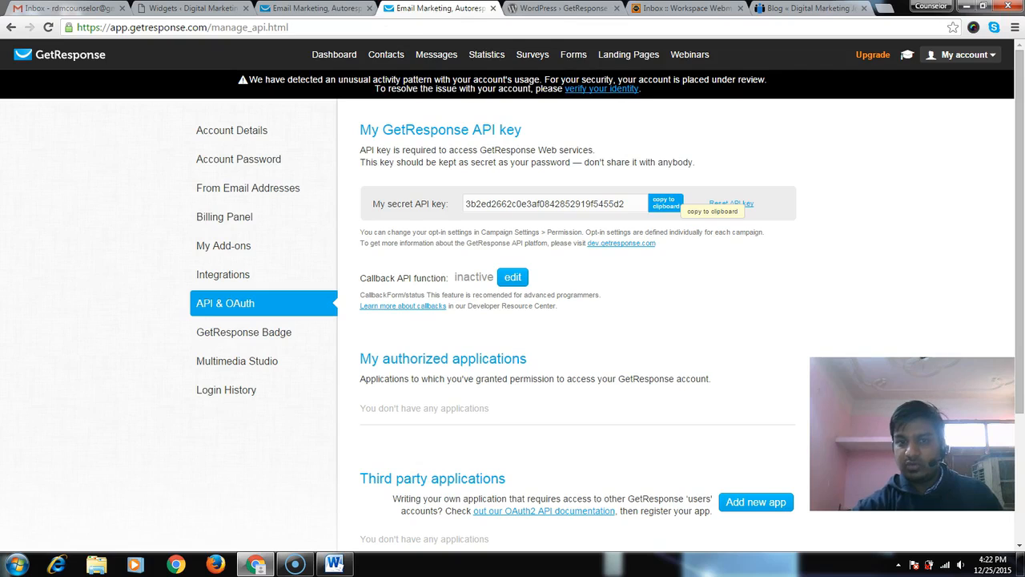
{"action": "left_click", "coordinate": [316, 8]}
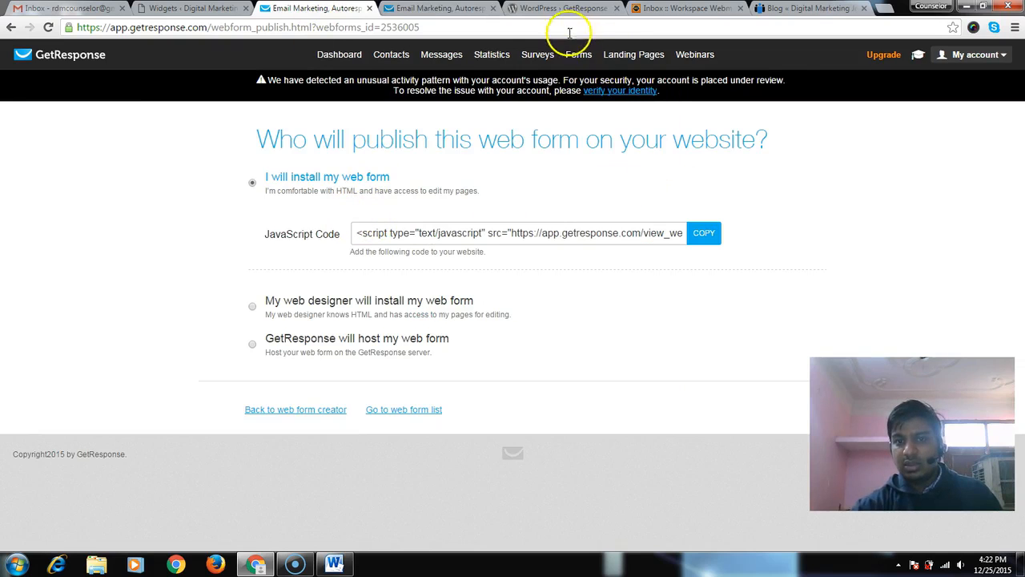
{"action": "mouse_move", "coordinate": [578, 55]}
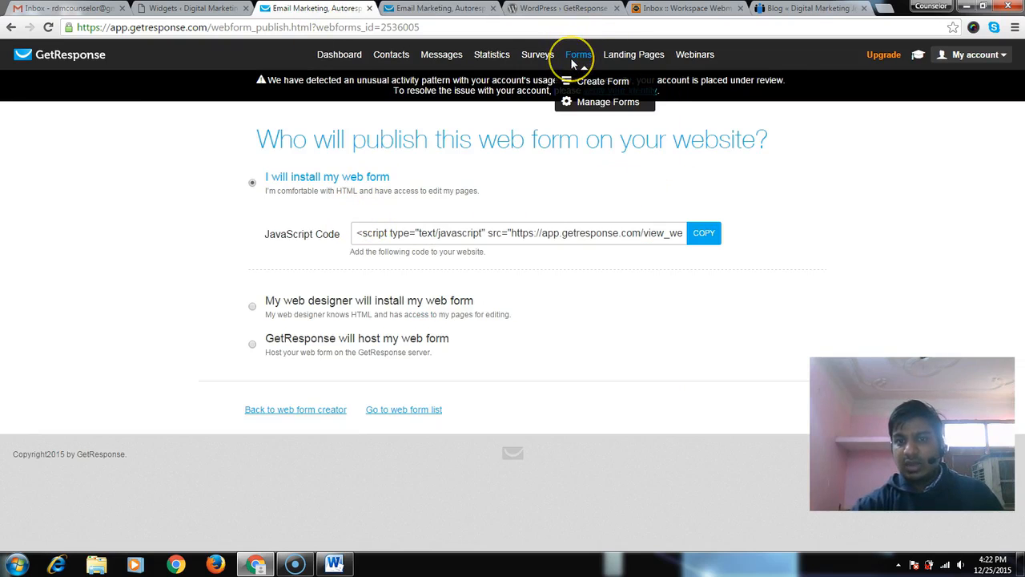
{"action": "left_click", "coordinate": [623, 108]}
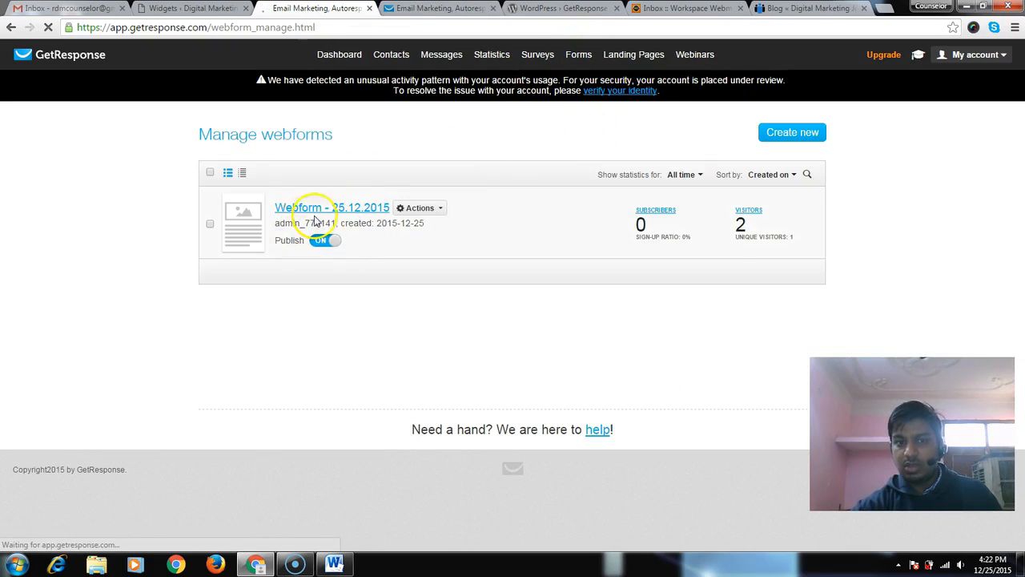
{"action": "left_click", "coordinate": [422, 208]}
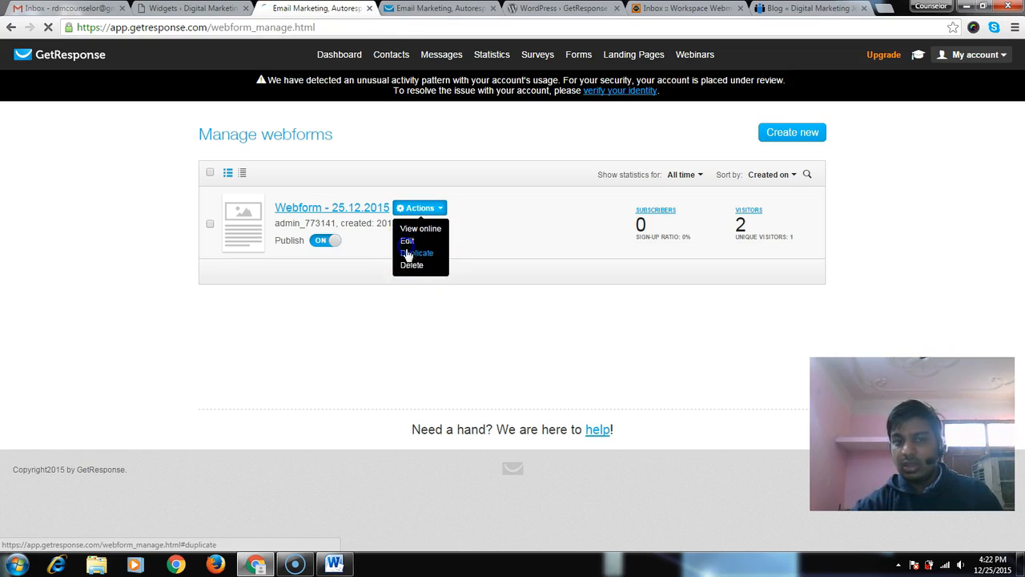
{"action": "left_click", "coordinate": [406, 242]}
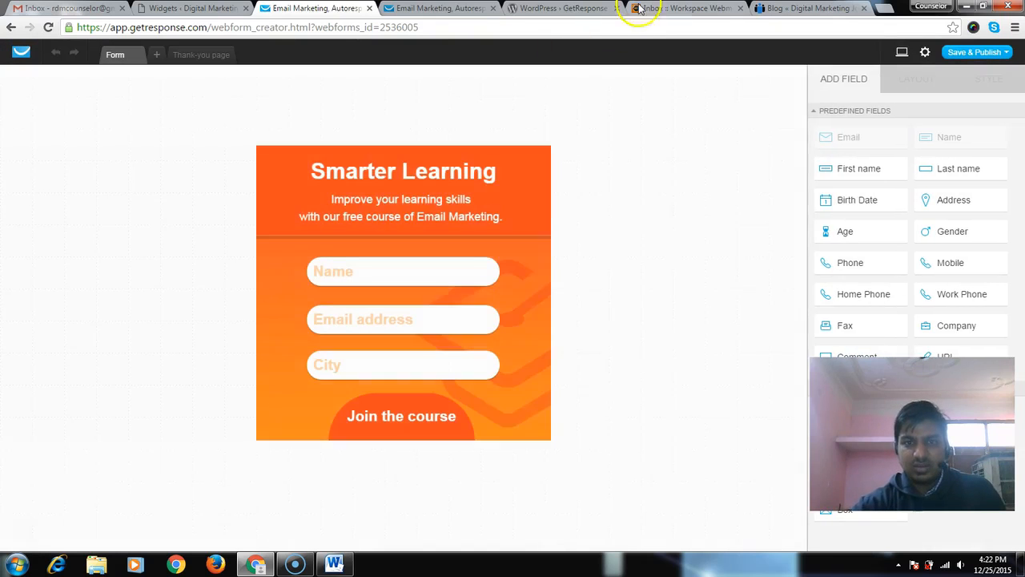
Narrow the Smarter Learning form's background from both sides to fit closely around its text and entry fields, and save and publish the form.
{"action": "left_click", "coordinate": [539, 279]}
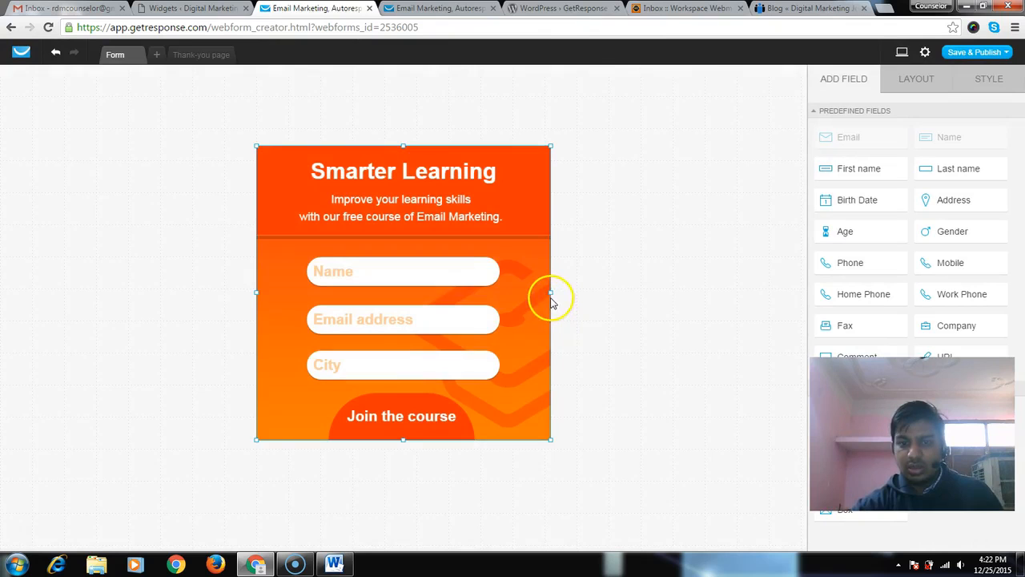
{"action": "left_click_drag", "start_coordinate": [548, 293], "coordinate": [541, 293]}
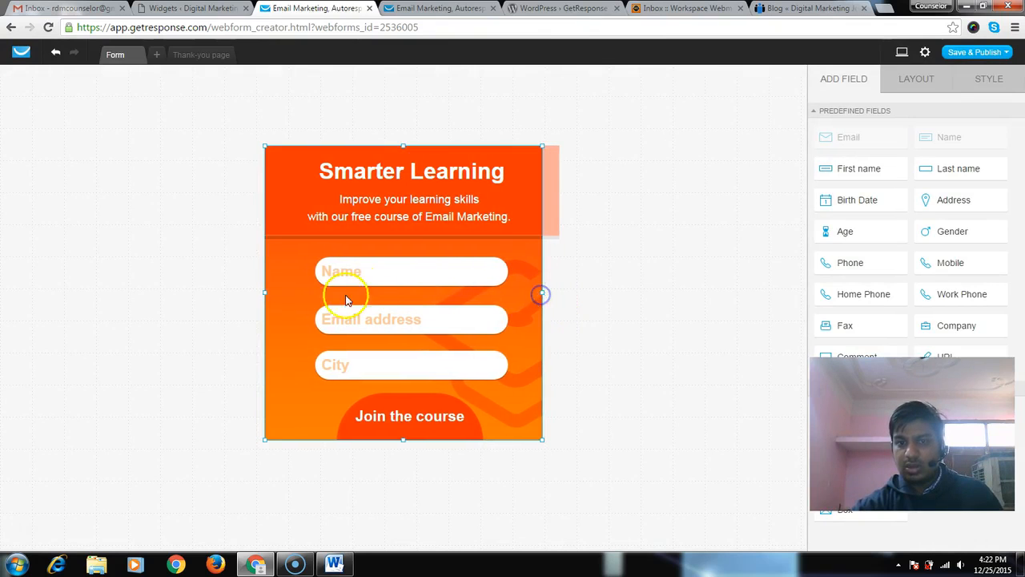
{"action": "left_click_drag", "start_coordinate": [265, 294], "coordinate": [283, 297]}
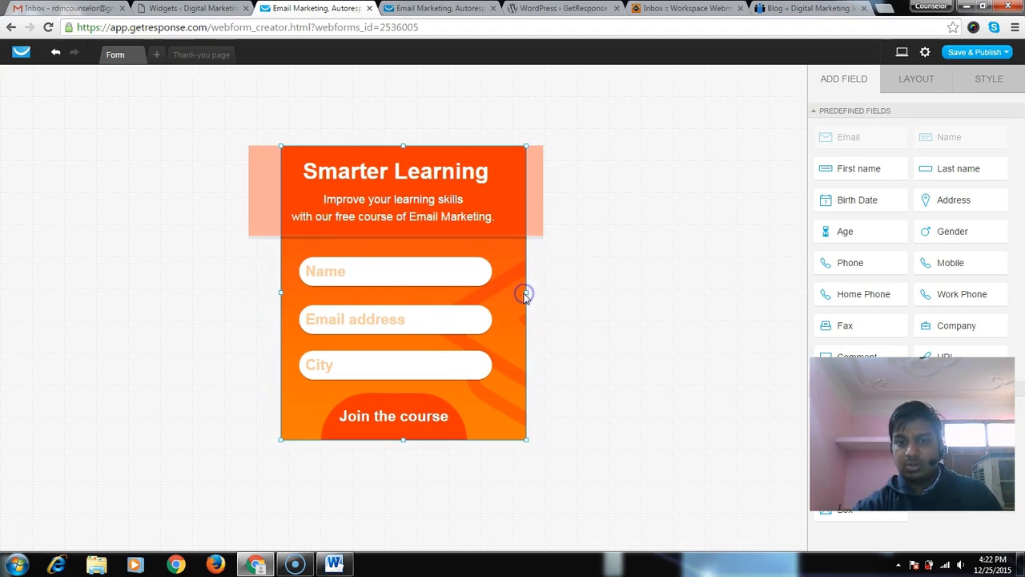
{"action": "left_click_drag", "start_coordinate": [524, 293], "coordinate": [520, 293]}
{"action": "left_click", "coordinate": [976, 52]}
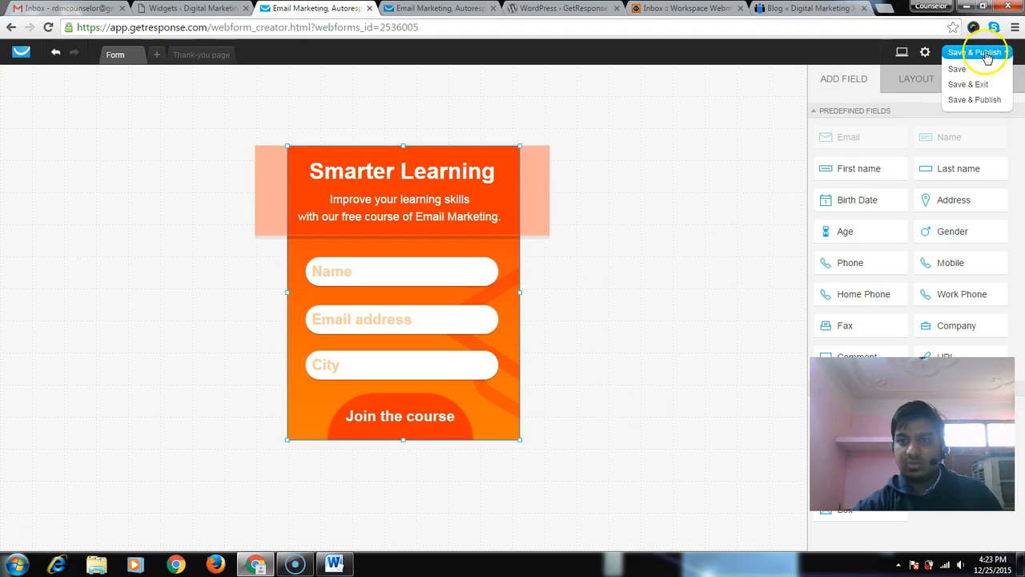
{"action": "left_click", "coordinate": [967, 81]}
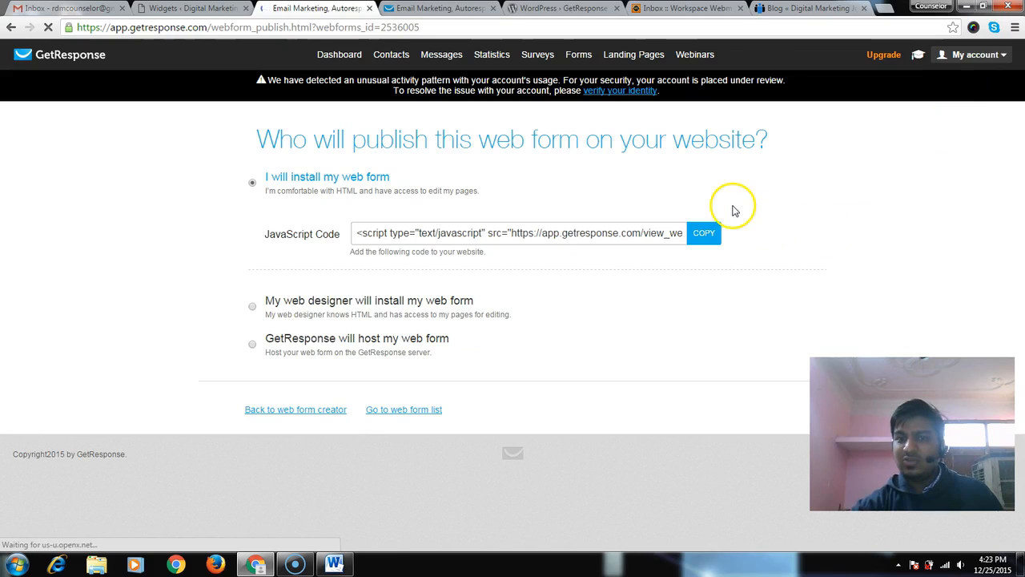
Reload the site's blog page and examine how the narrowed Smarter Learning form fits in the sidebar.
{"action": "left_click", "coordinate": [789, 9]}
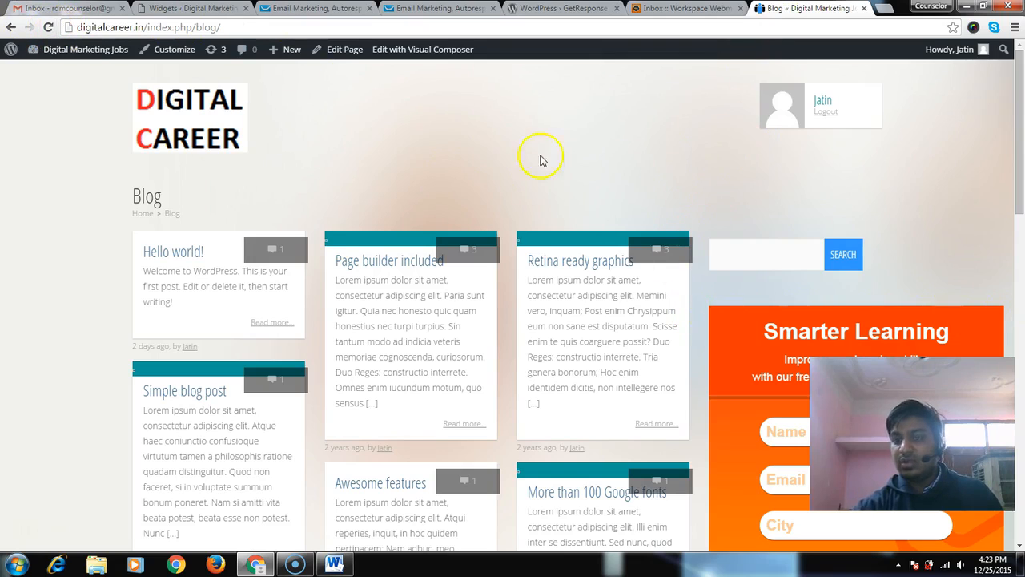
{"action": "left_click", "coordinate": [48, 27]}
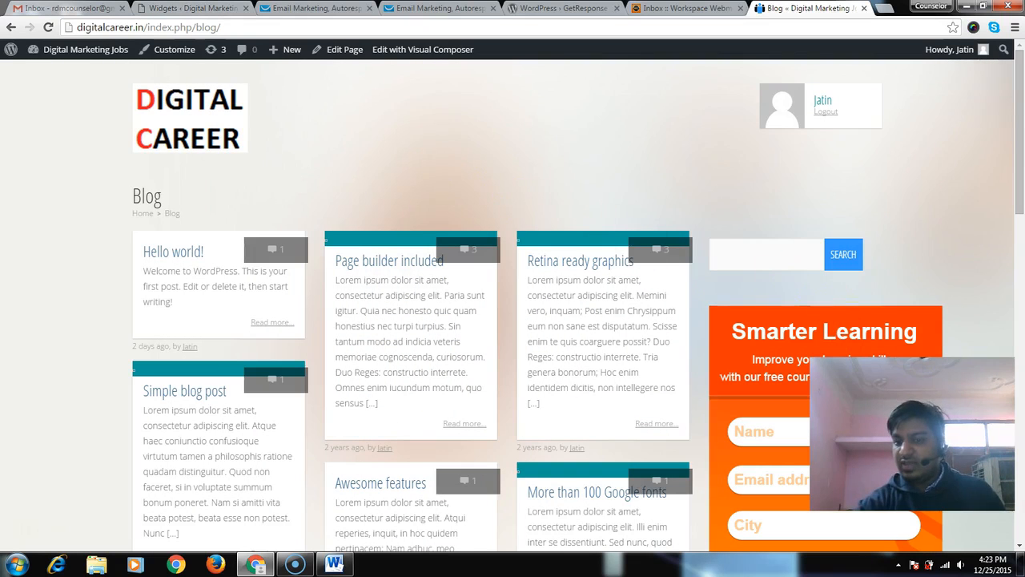
{"action": "mouse_move", "coordinate": [1019, 165]}
{"action": "left_mouse_down"}
{"action": "mouse_move", "coordinate": [1022, 280]}
{"action": "mouse_move", "coordinate": [1019, 164]}
{"action": "left_mouse_up"}
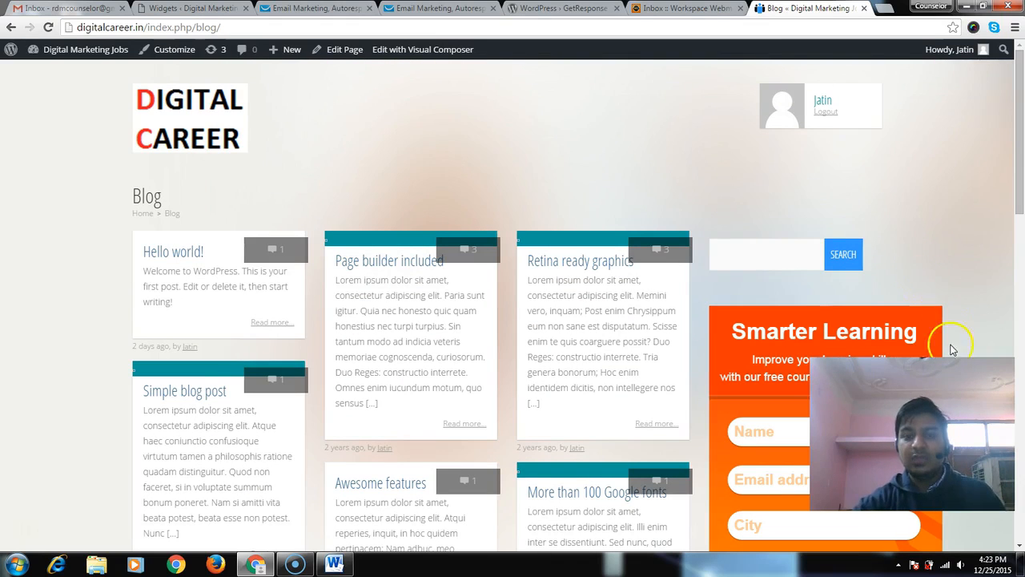
{"action": "scroll", "coordinate": [979, 281], "scroll_direction": "down", "scroll_amount": 3}
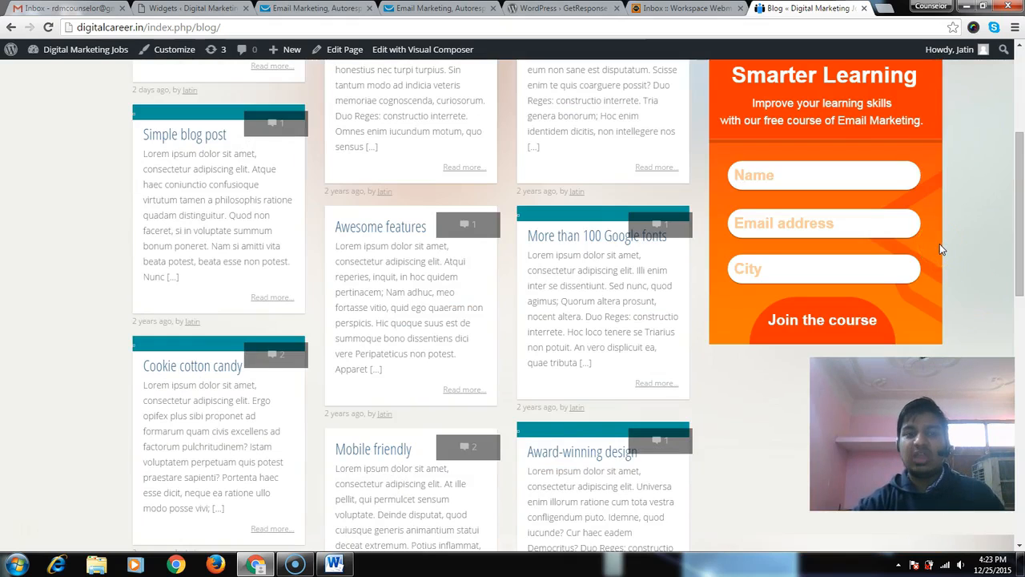
{"action": "scroll", "coordinate": [939, 243], "scroll_direction": "up", "scroll_amount": 3}
{"action": "scroll", "coordinate": [939, 243], "scroll_direction": "up", "scroll_amount": 1}
{"action": "scroll", "coordinate": [938, 244], "scroll_direction": "down", "scroll_amount": 1}
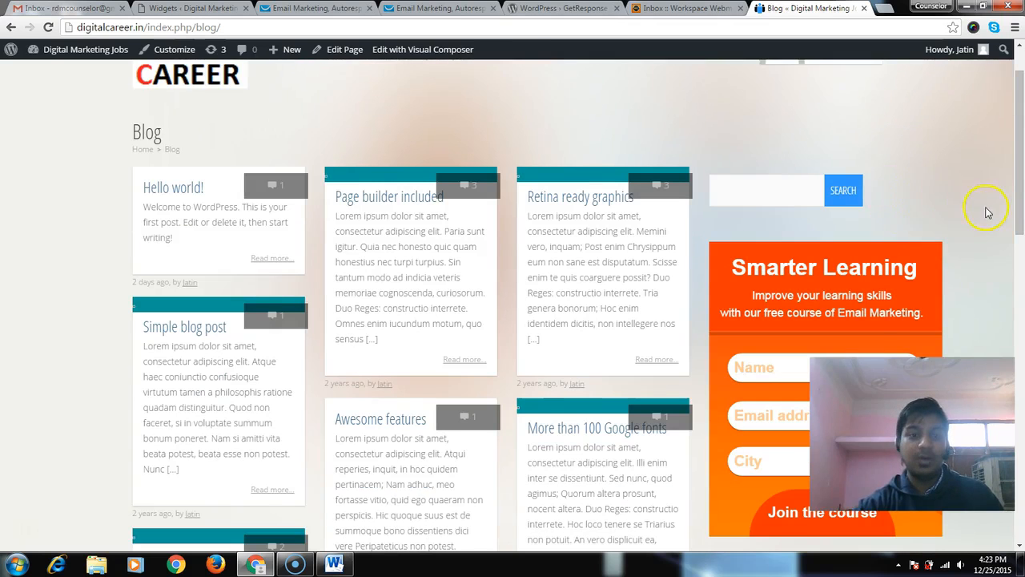
{"action": "scroll", "coordinate": [969, 212], "scroll_direction": "up", "scroll_amount": 1}
{"action": "scroll", "coordinate": [829, 280], "scroll_direction": "down", "scroll_amount": 2}
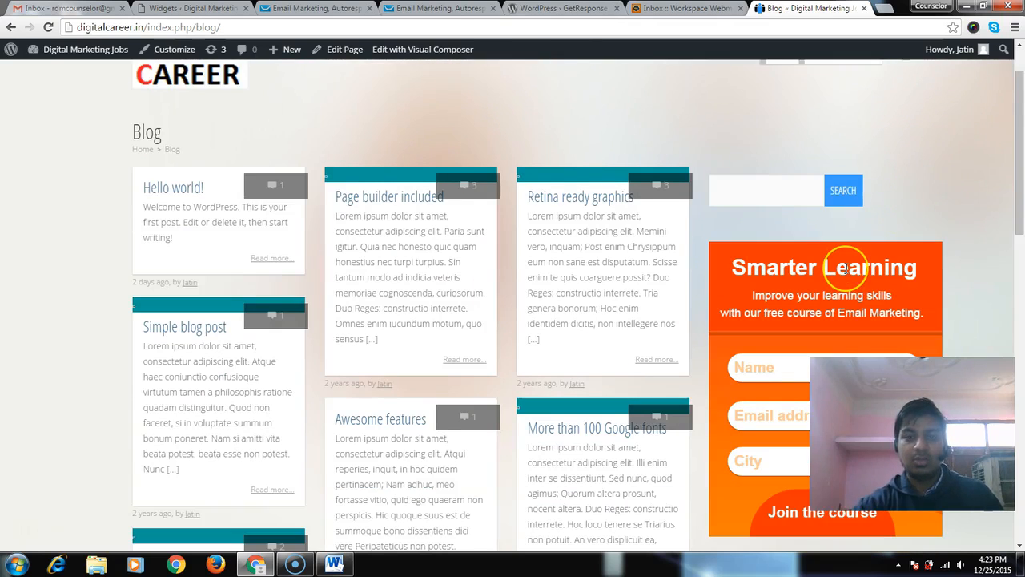
{"action": "scroll", "coordinate": [848, 274], "scroll_direction": "down", "scroll_amount": 2}
{"action": "scroll", "coordinate": [846, 275], "scroll_direction": "down", "scroll_amount": 3}
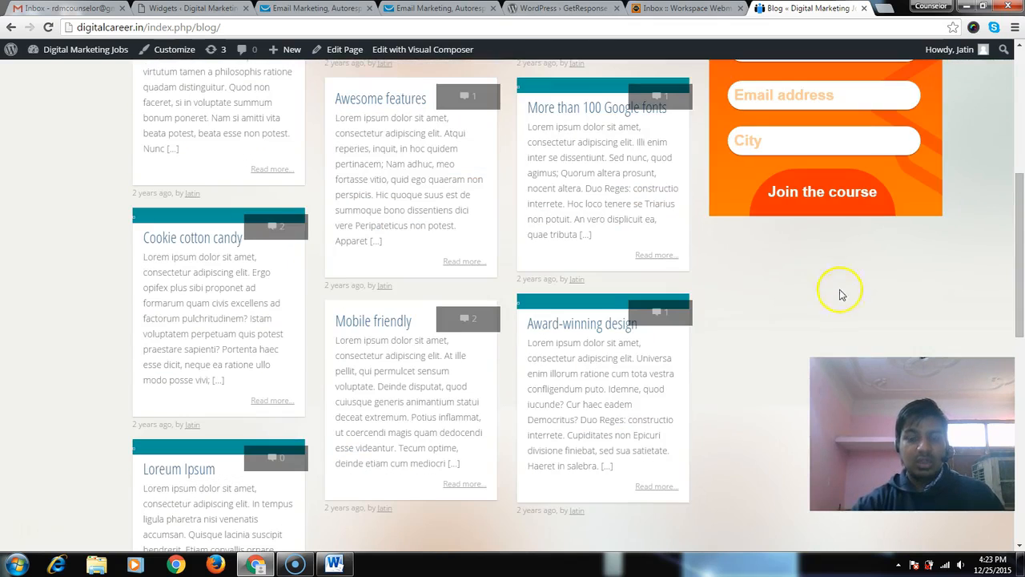
{"action": "scroll", "coordinate": [841, 295], "scroll_direction": "up", "scroll_amount": 5}
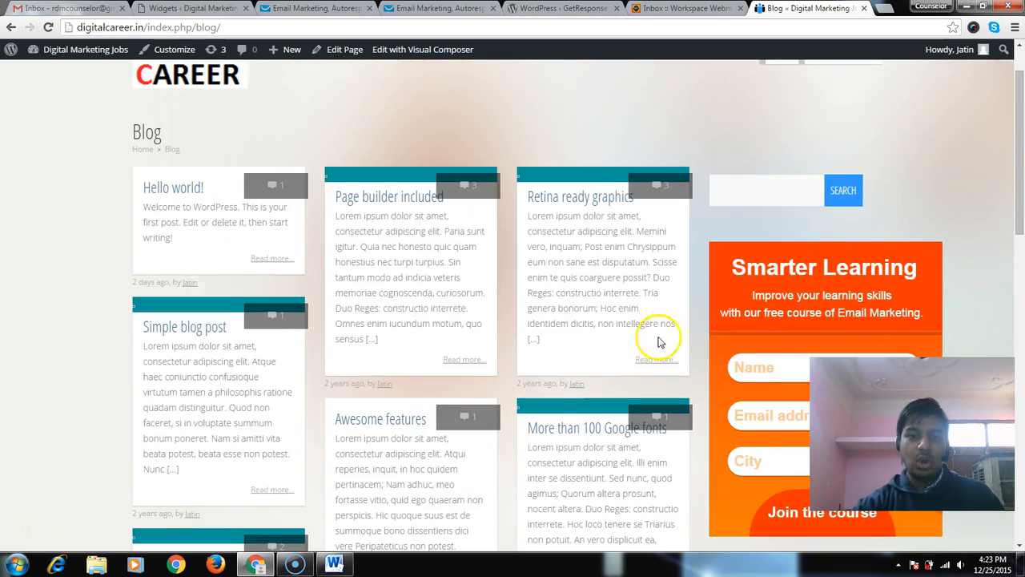
{"action": "scroll", "coordinate": [881, 297], "scroll_direction": "down", "scroll_amount": 2}
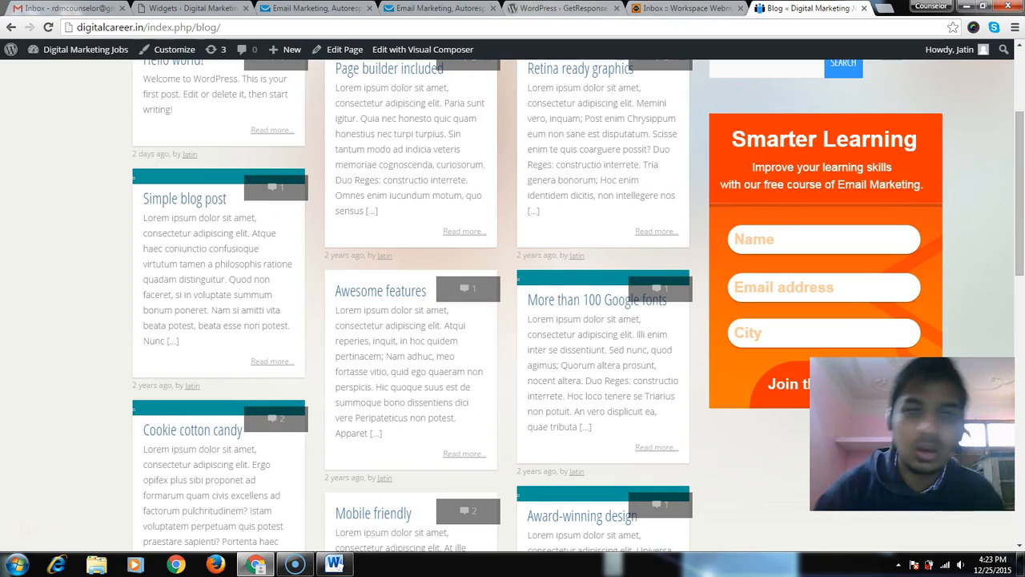
Return to the GetResponse page with the publishing options for the web form.
{"action": "left_click", "coordinate": [437, 8]}
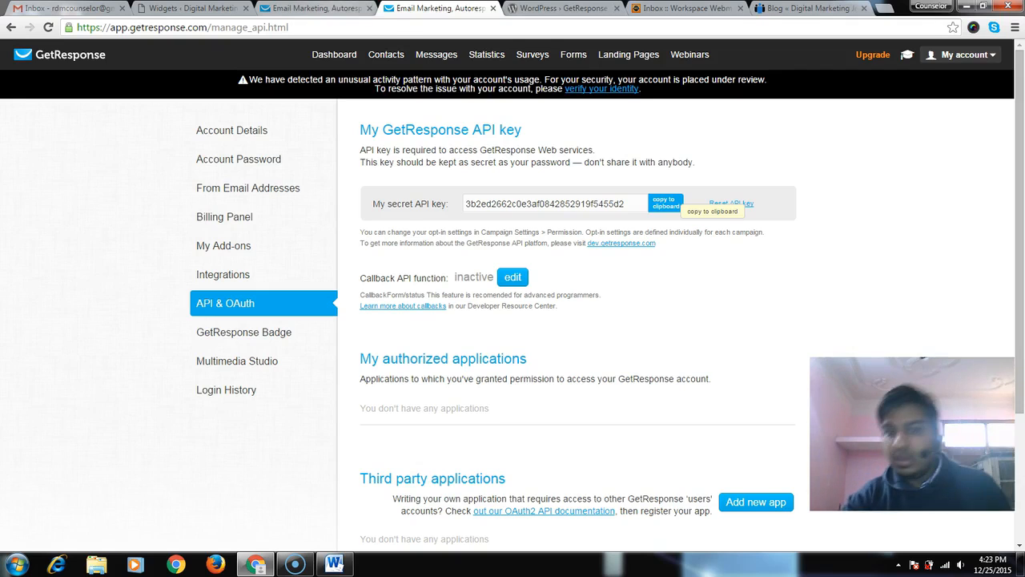
{"action": "left_click", "coordinate": [343, 9]}
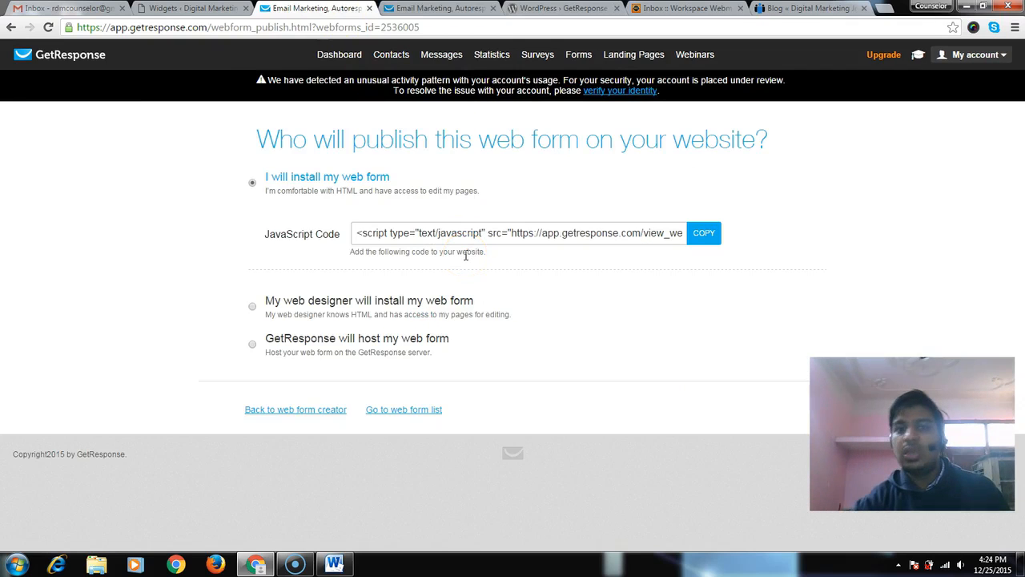